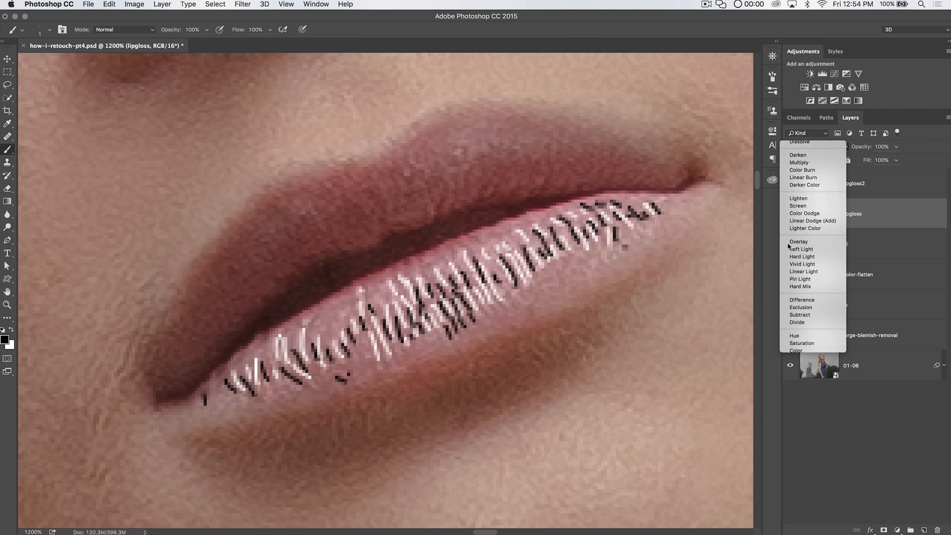
Step: Set the lipgloss2 layer's blend mode to Soft Light
click(820, 182)
click(820, 145)
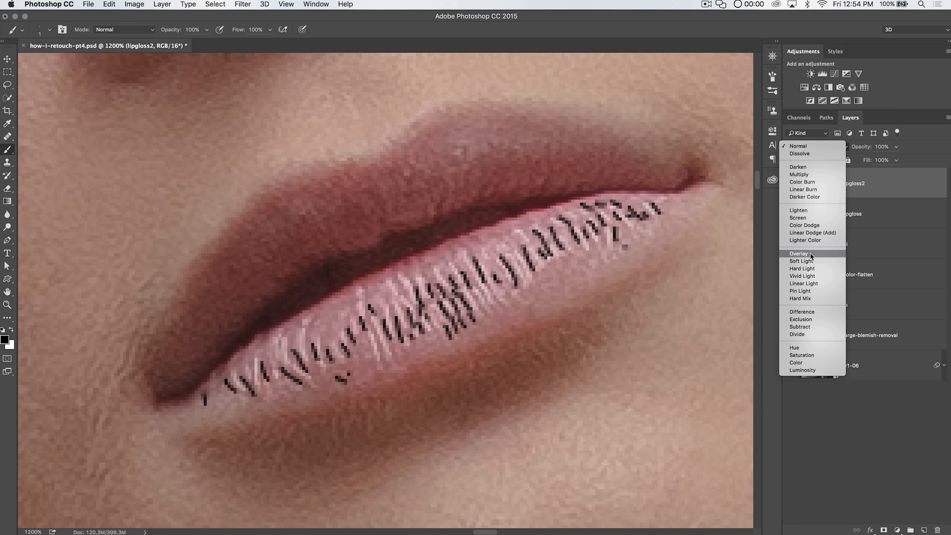
click(809, 262)
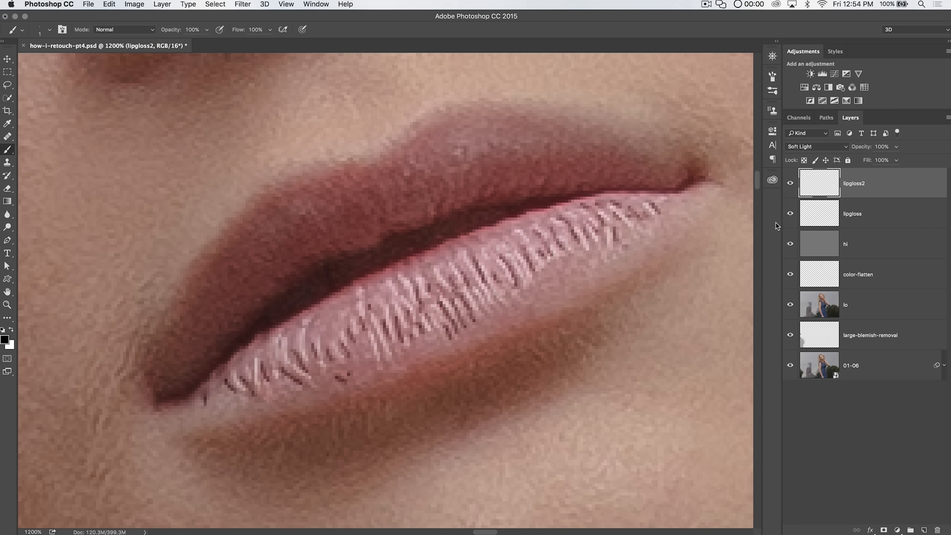
Step: Apply a Gaussian Blur with a 1 pixel radius to the lipgloss layer
click(854, 213)
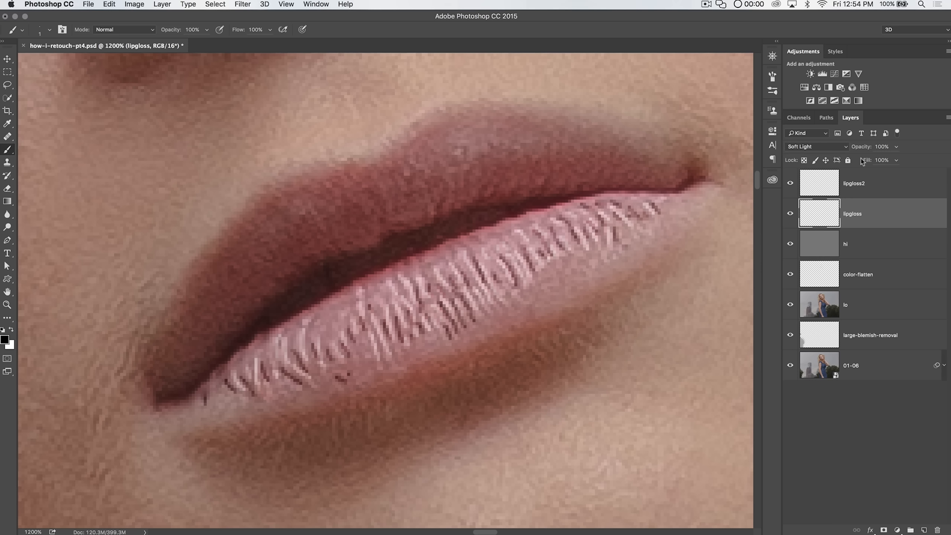
click(244, 4)
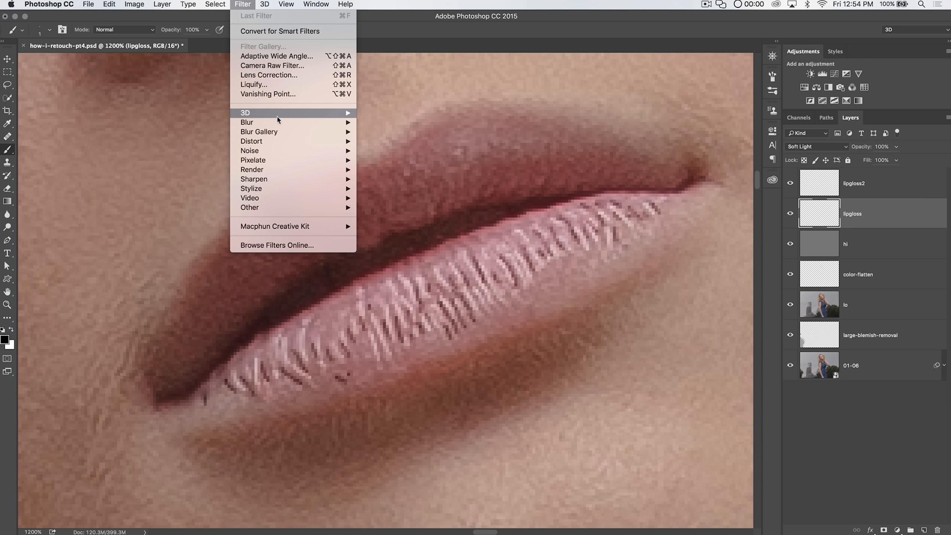
mouse_move(272, 124)
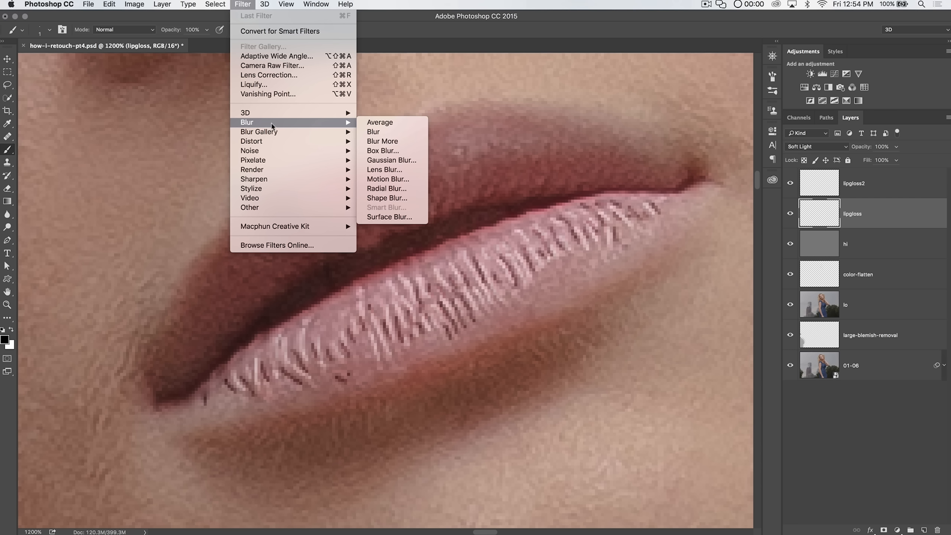
click(389, 160)
text(1)
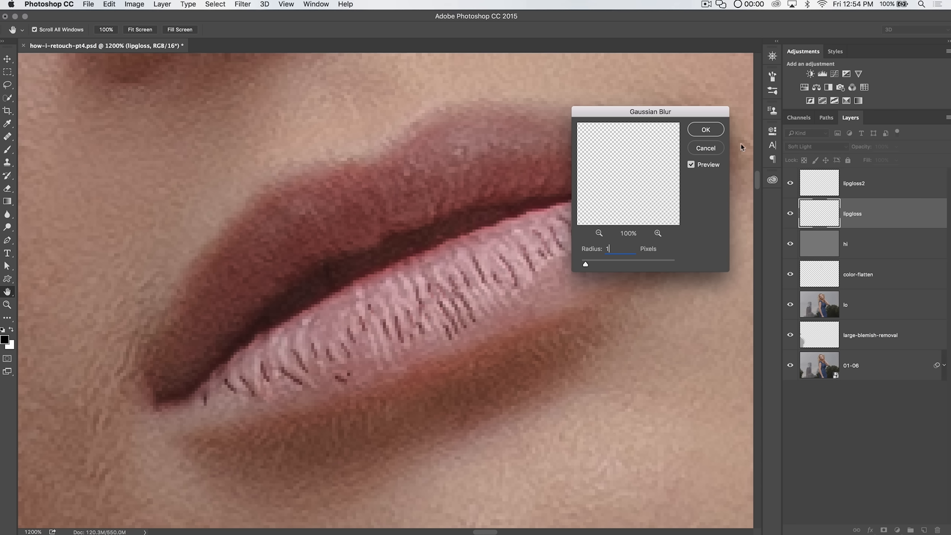
key(Return)
Step: Repeat the same Gaussian Blur on the lipgloss2 layer
click(842, 191)
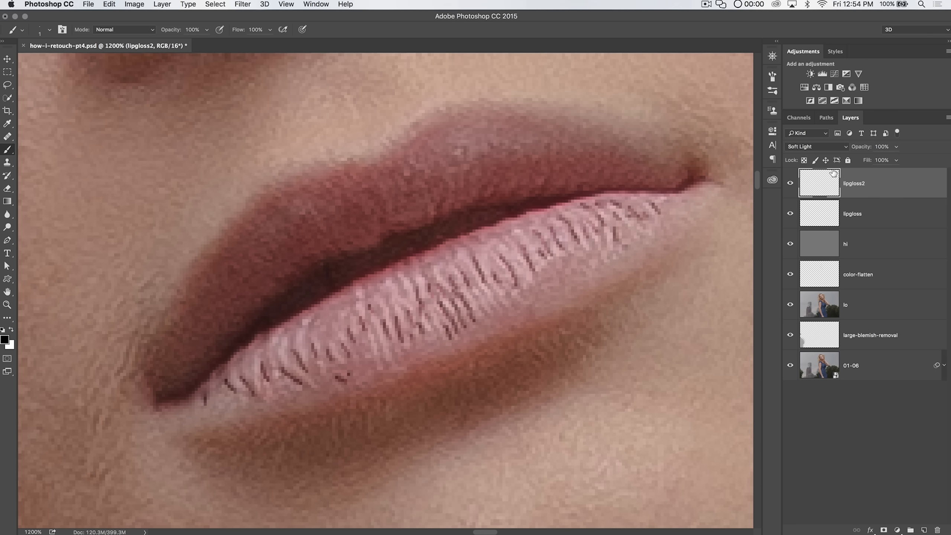
click(244, 3)
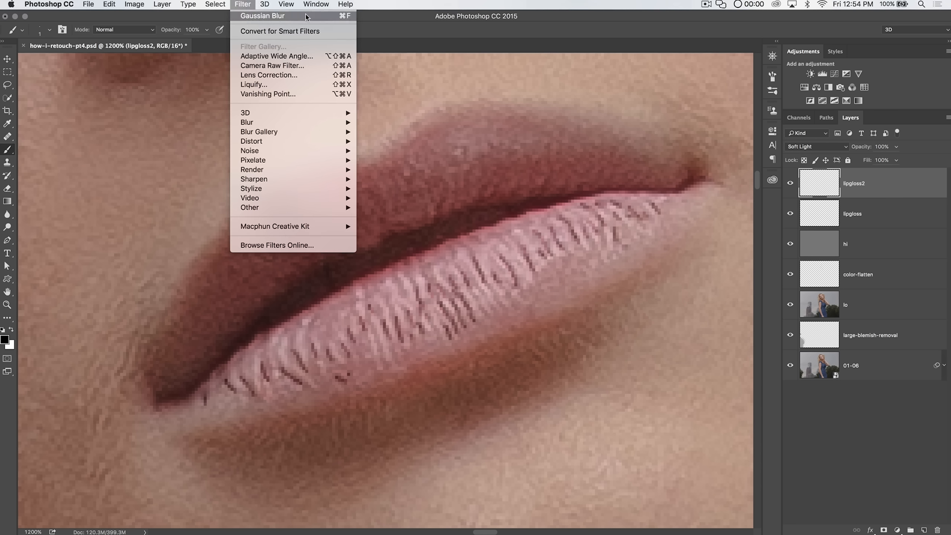
click(268, 16)
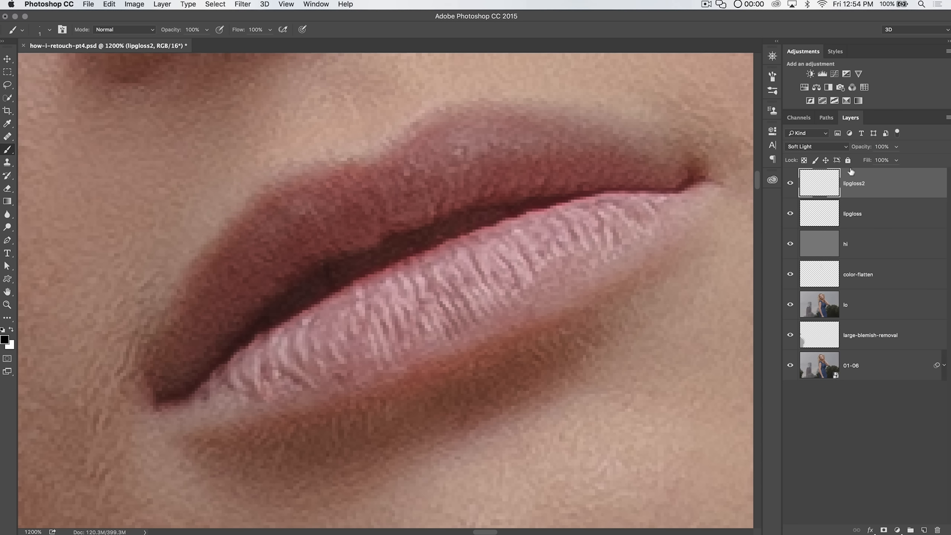
Step: Select the lipgloss layer and toggle its visibility off and on to compare the effect
mouse_move(858, 147)
mouse_down()
mouse_move(847, 147)
mouse_move(860, 147)
mouse_up()
click(822, 220)
click(790, 214)
click(790, 213)
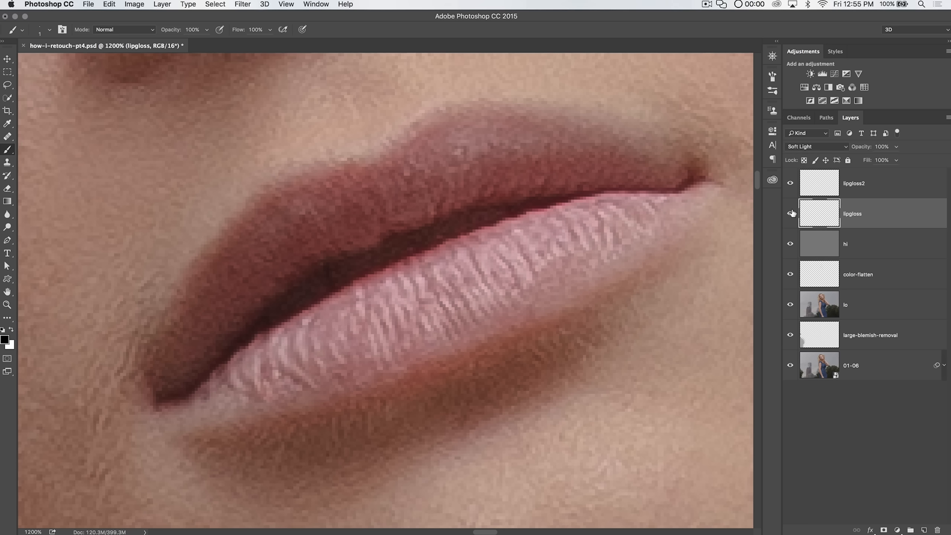
Step: Set the lipgloss layer's blend mode to Overlay and its opacity to about 83%
click(816, 146)
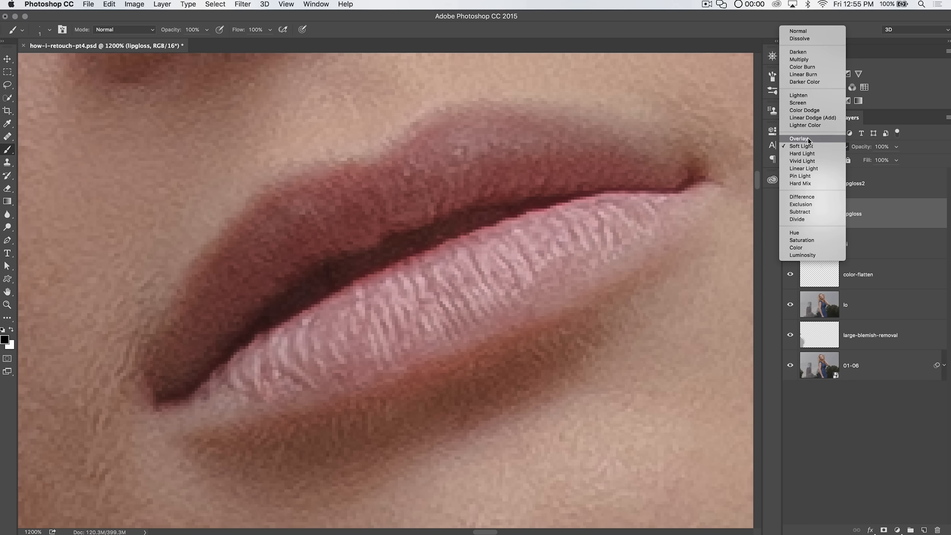
click(808, 139)
drag(862, 150, 859, 151)
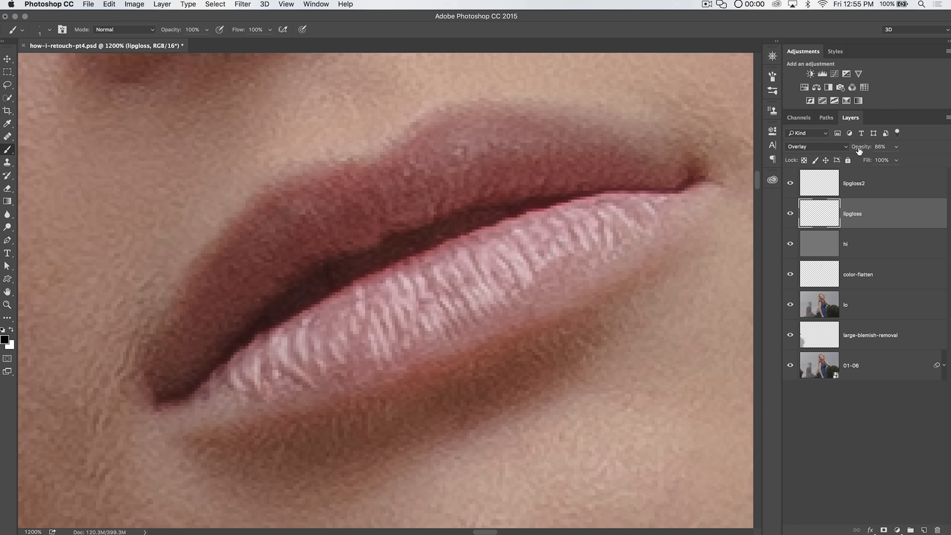
Step: Select both the lipgloss and lipgloss2 layers and delete them
key(super+minus)
key(super+minus)
key(super+minus)
key(super+minus)
key(super+minus)
key(super+minus)
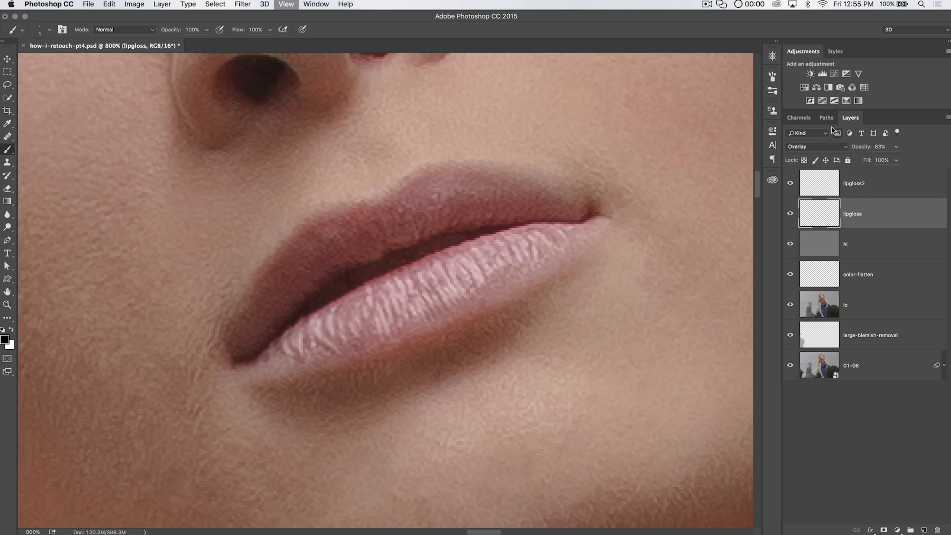
key(super+minus)
key(super+minus)
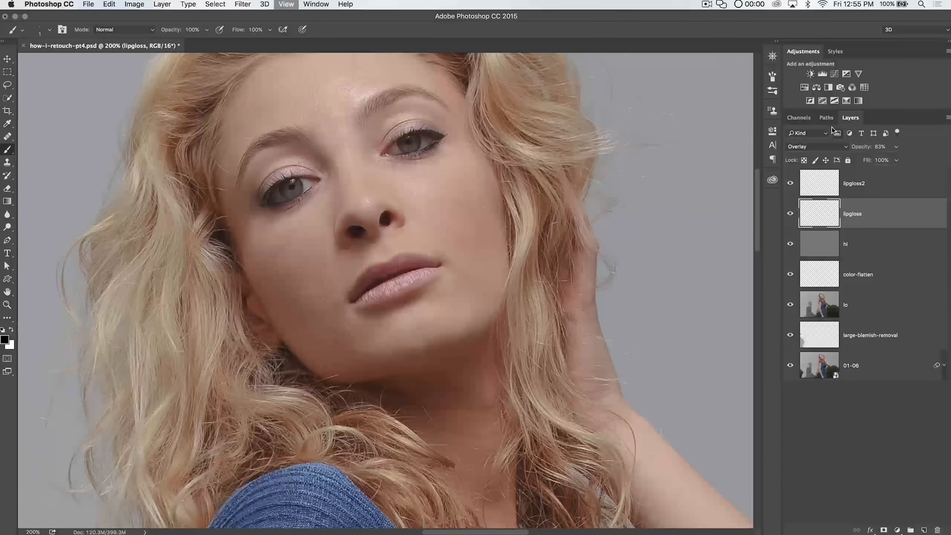
mouse_move(792, 216)
mouse_down()
mouse_move(792, 186)
mouse_move(793, 215)
mouse_up()
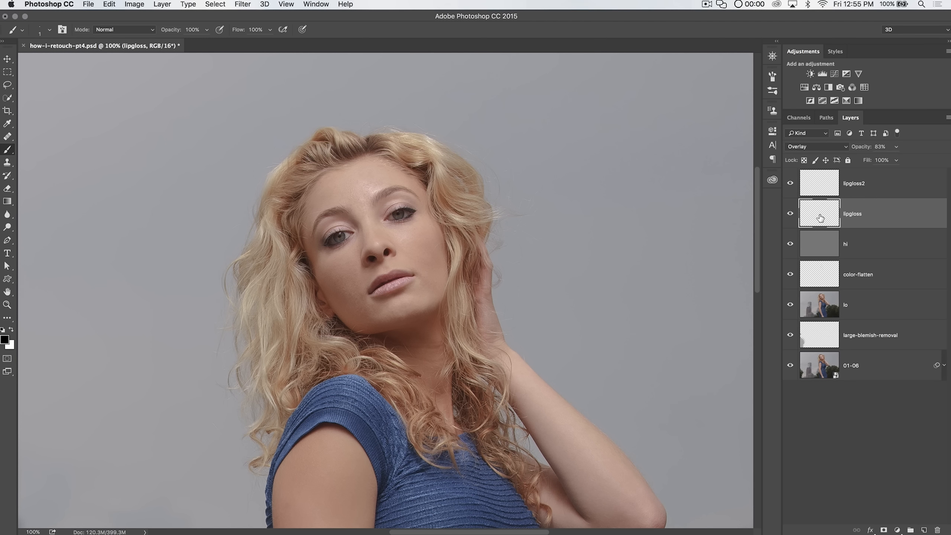
drag(858, 147, 862, 159)
click(866, 182)
click(869, 202)
shift+click(886, 186)
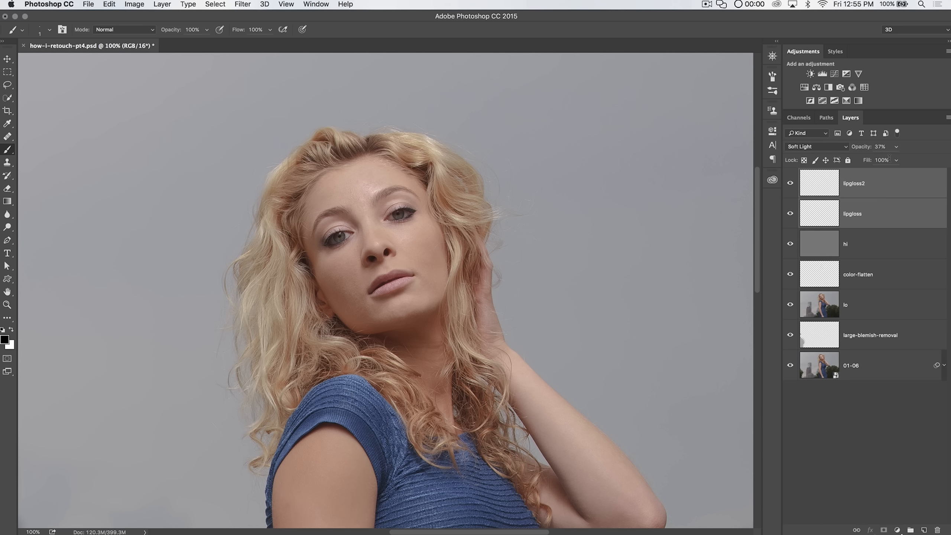
key(Delete)
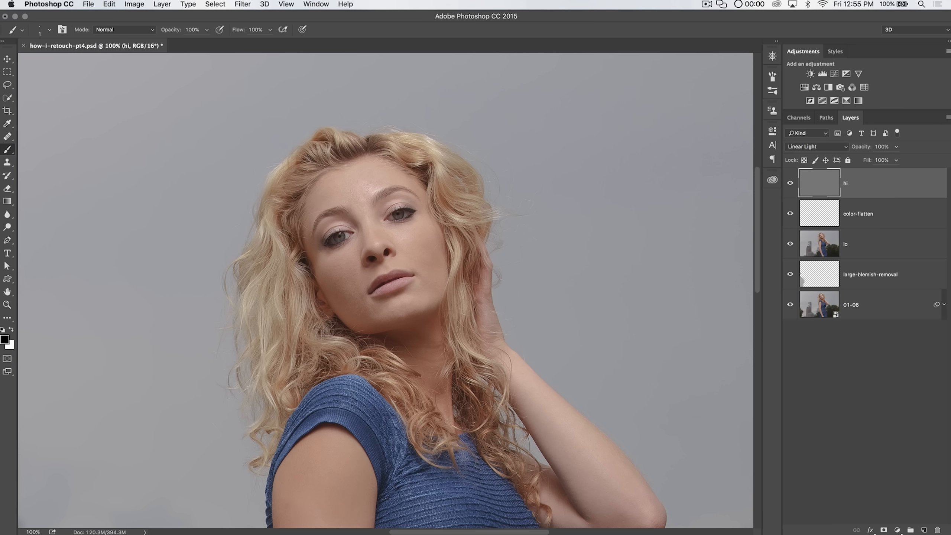
Step: Zoom in and pan around the eyes to inspect them closely
key(z)
mouse_move(391, 285)
mouse_down()
mouse_move(412, 275)
mouse_move(418, 244)
mouse_up()
key(space)
drag(393, 208, 463, 318)
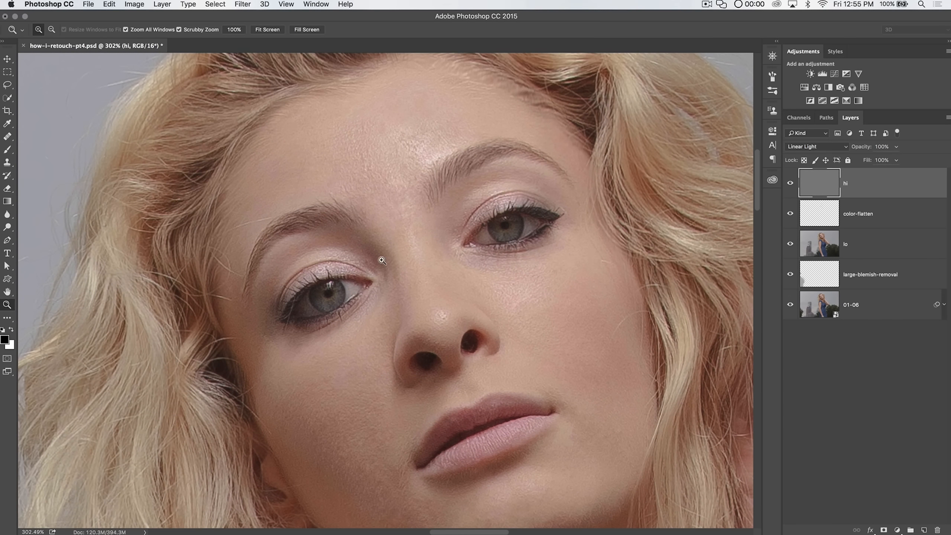
click(382, 260)
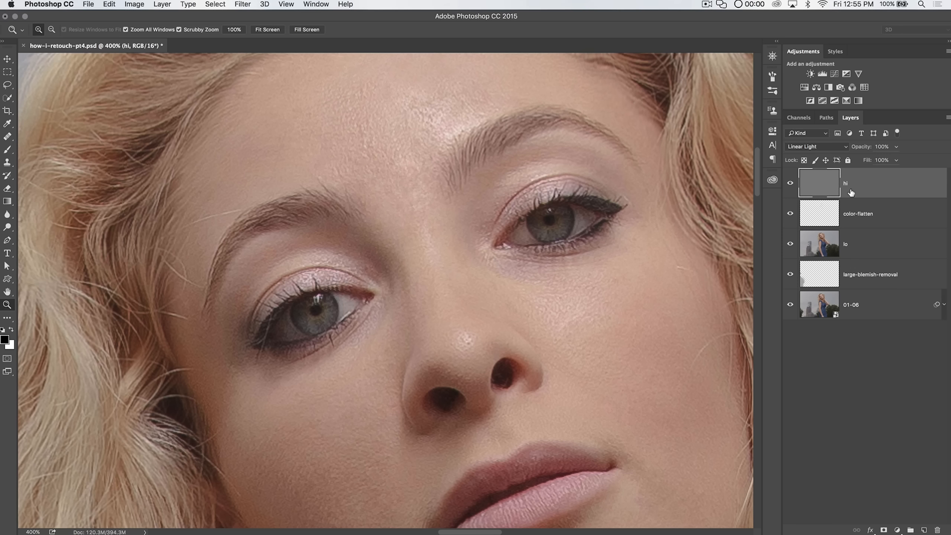
double_click(581, 227)
mouse_move(580, 227)
mouse_down()
mouse_move(549, 260)
mouse_move(573, 234)
mouse_up()
double_click(550, 262)
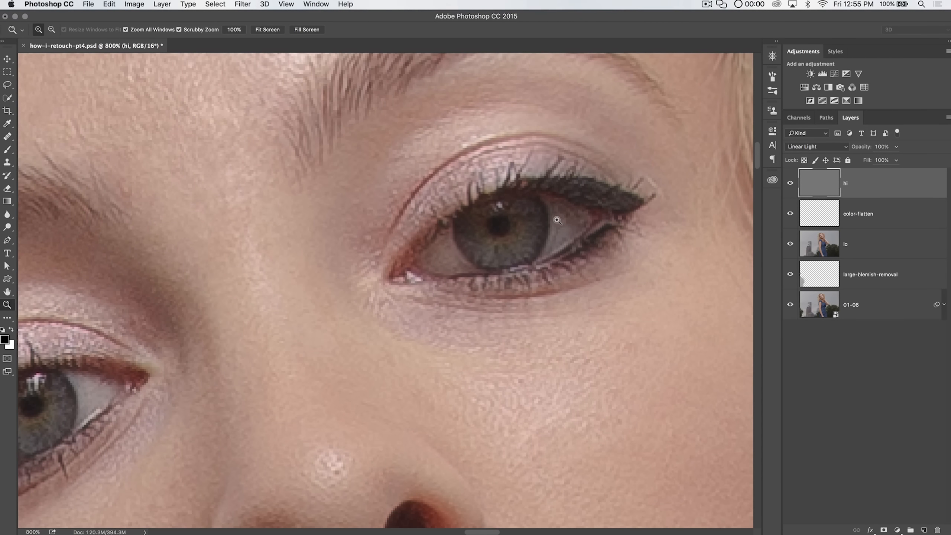
drag(502, 256, 723, 132)
mouse_move(395, 271)
mouse_down()
mouse_move(412, 244)
mouse_move(464, 226)
mouse_up()
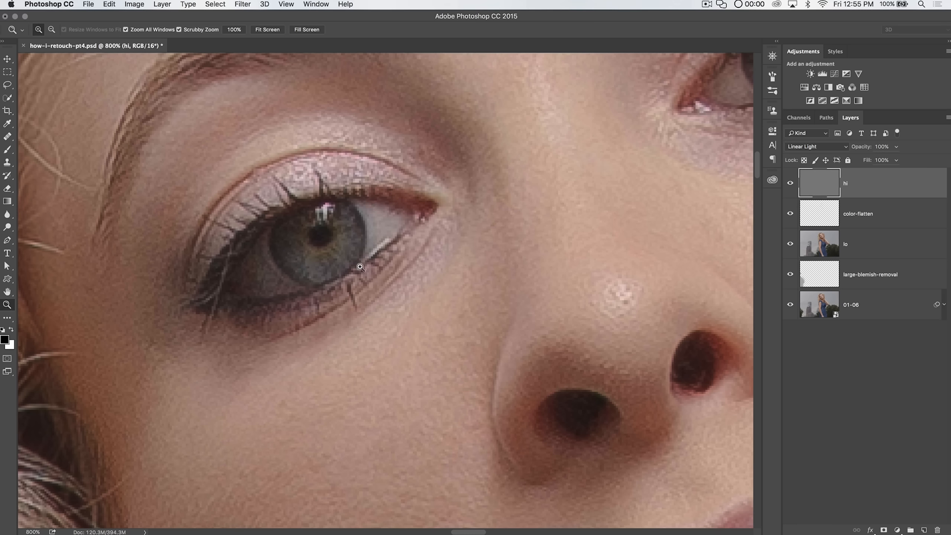
drag(523, 229, 337, 338)
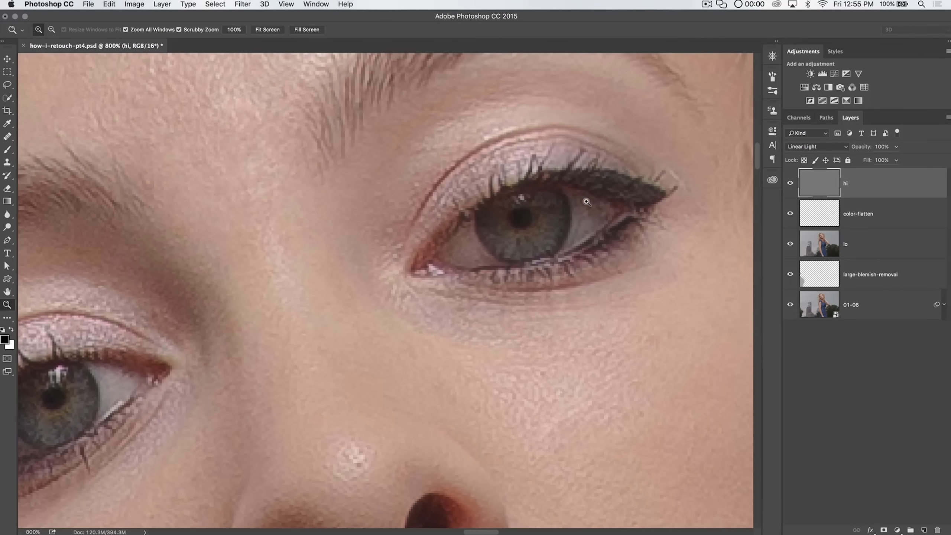
drag(583, 220, 824, 138)
drag(462, 218, 489, 90)
drag(543, 129, 236, 322)
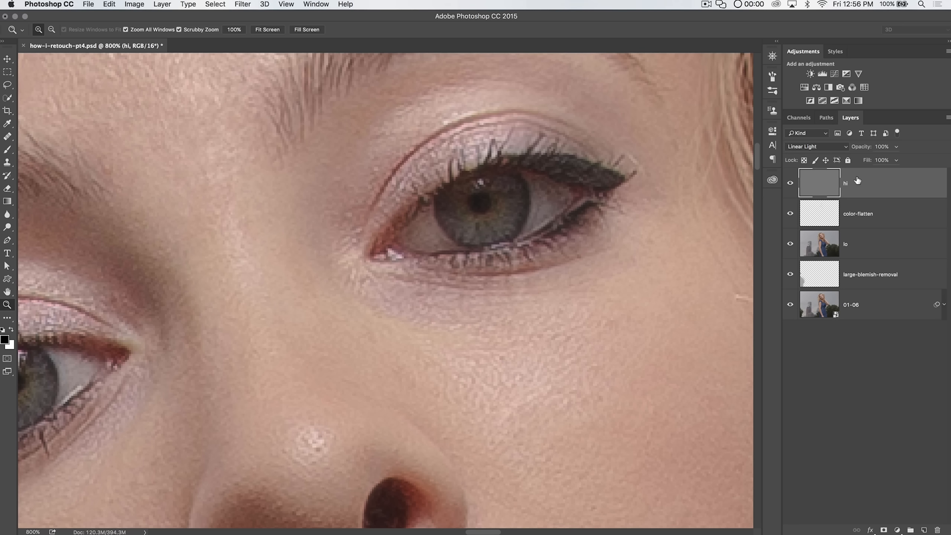
Step: Heal small blemishes around the eye's white and lashes on the hi layer with a small Healing Brush
click(7, 136)
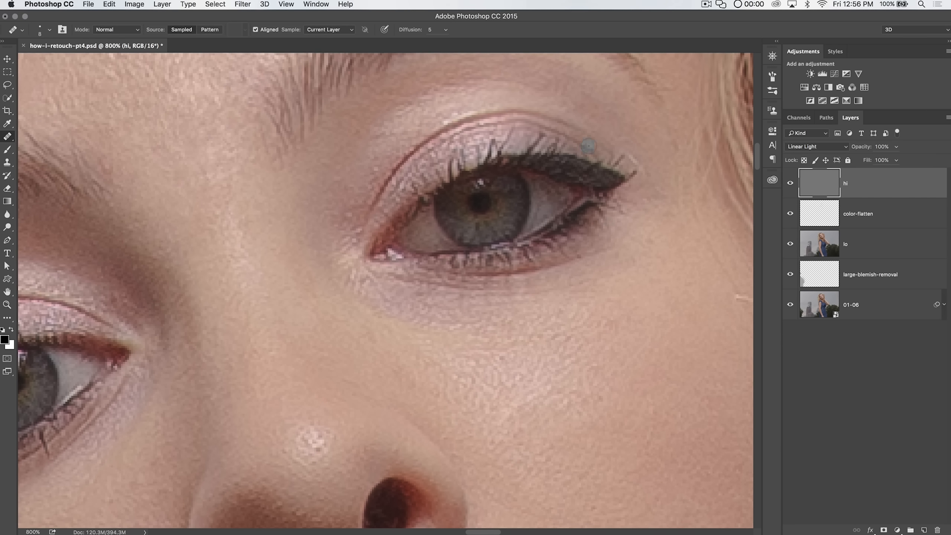
key(super+equal)
mouse_move(463, 312)
mouse_down()
mouse_move(351, 357)
mouse_move(184, 454)
mouse_up()
key(bracketleft)
key(bracketleft)
key(bracketleft)
key(bracketleft)
key(bracketleft)
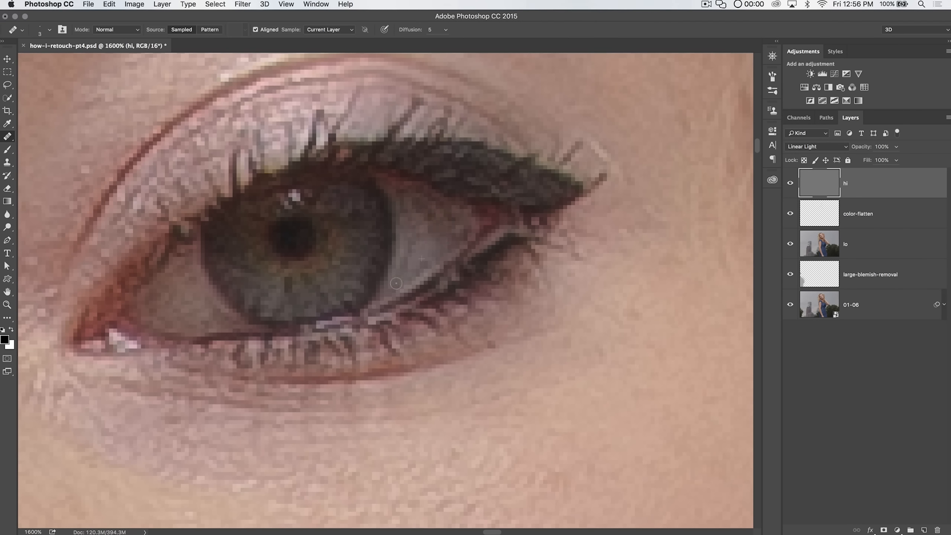
alt+click(426, 254)
click(445, 226)
drag(433, 199, 527, 184)
drag(300, 270, 587, 184)
drag(359, 322, 529, 184)
drag(451, 231, 533, 228)
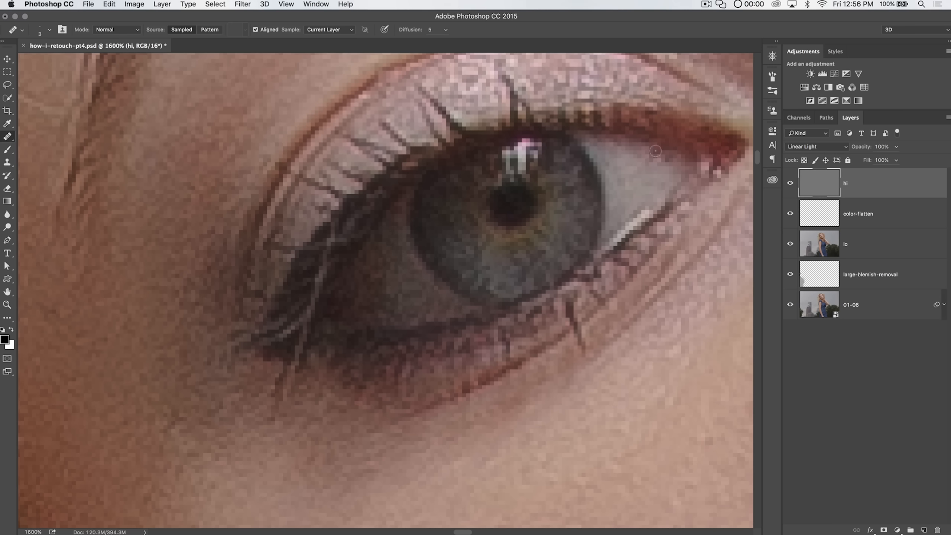
Step: Add two Curves adjustment layers above the hi layer
scroll(655, 150, down, 5)
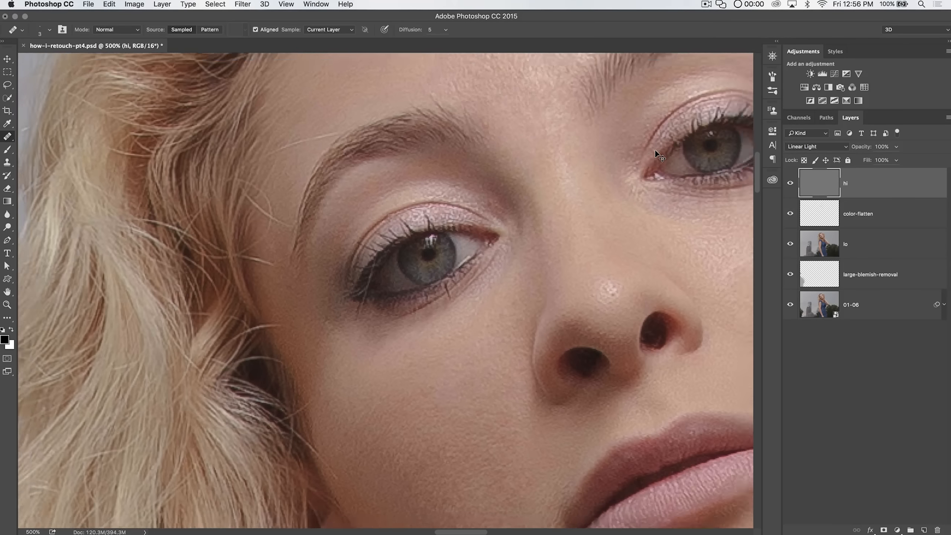
scroll(656, 150, down, 1)
drag(670, 258, 617, 332)
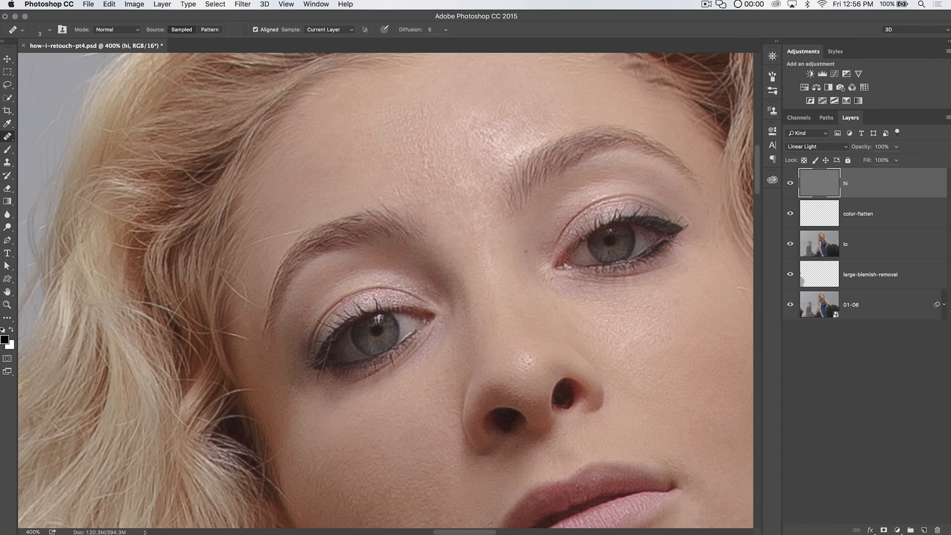
scroll(521, 269, down, 5)
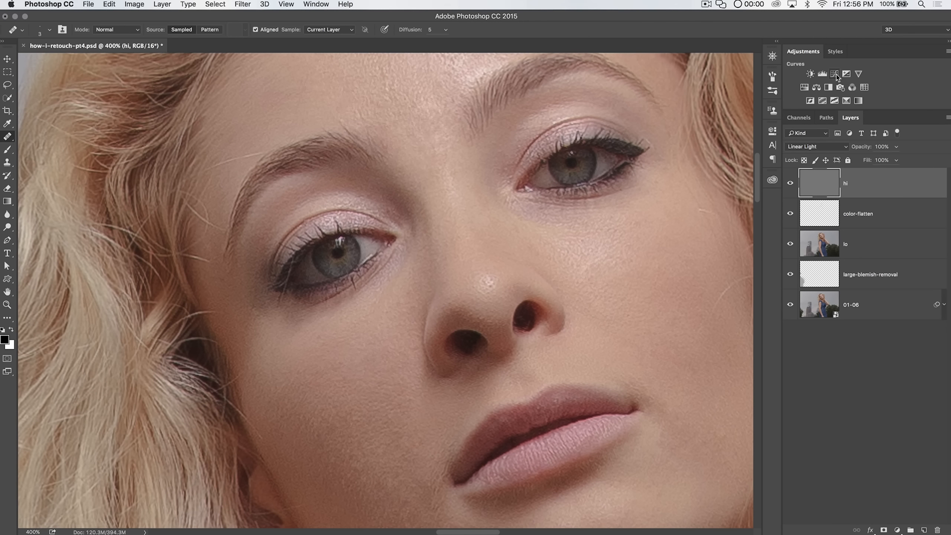
click(834, 74)
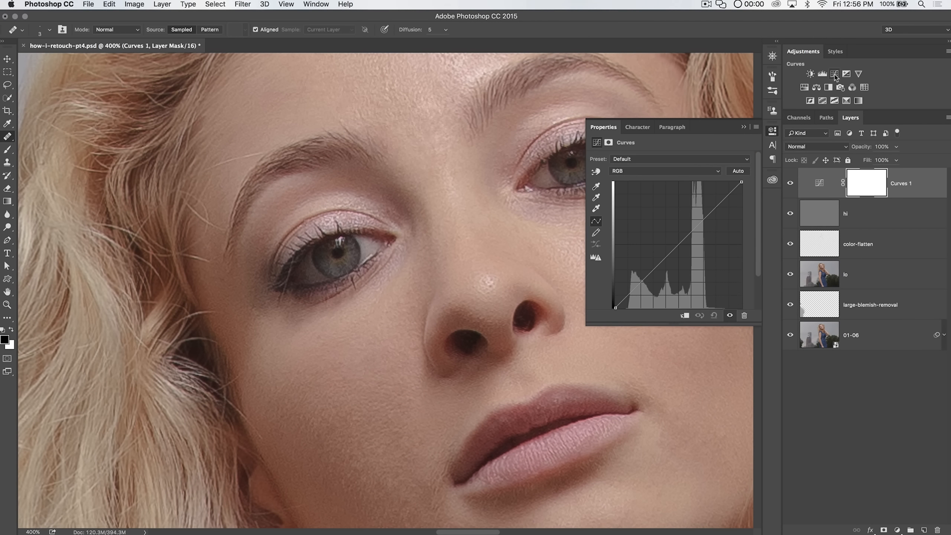
click(833, 74)
click(768, 133)
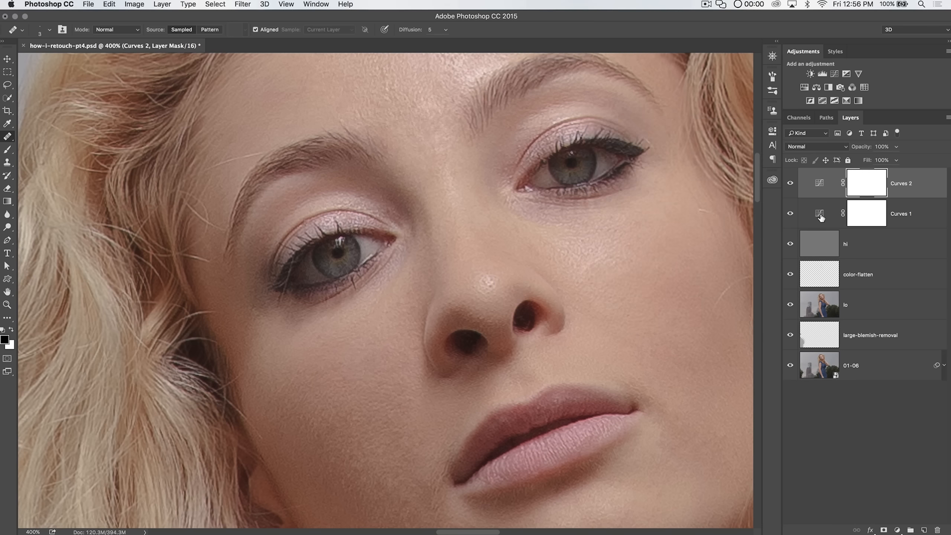
Step: Rename the Curves 1 layer to darken
click(824, 223)
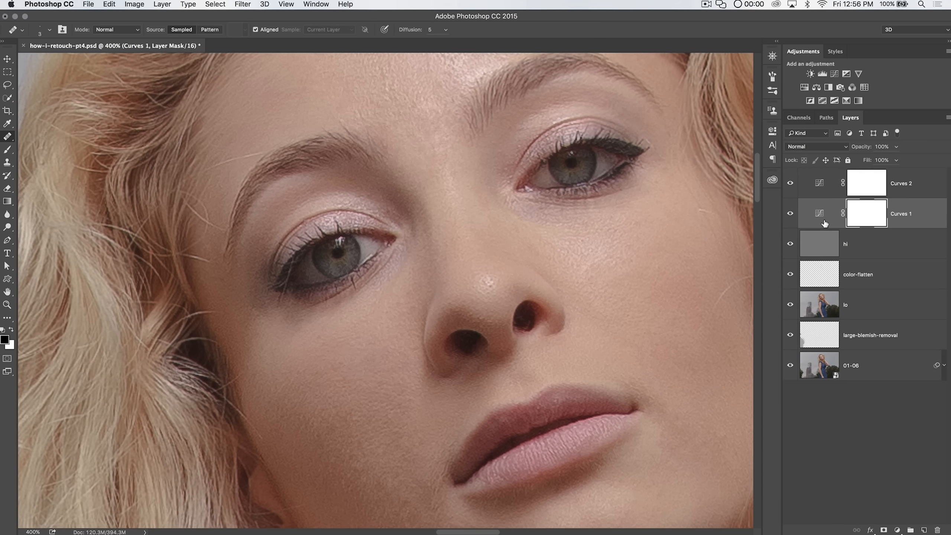
double_click(902, 214)
text(dar)
key(Return)
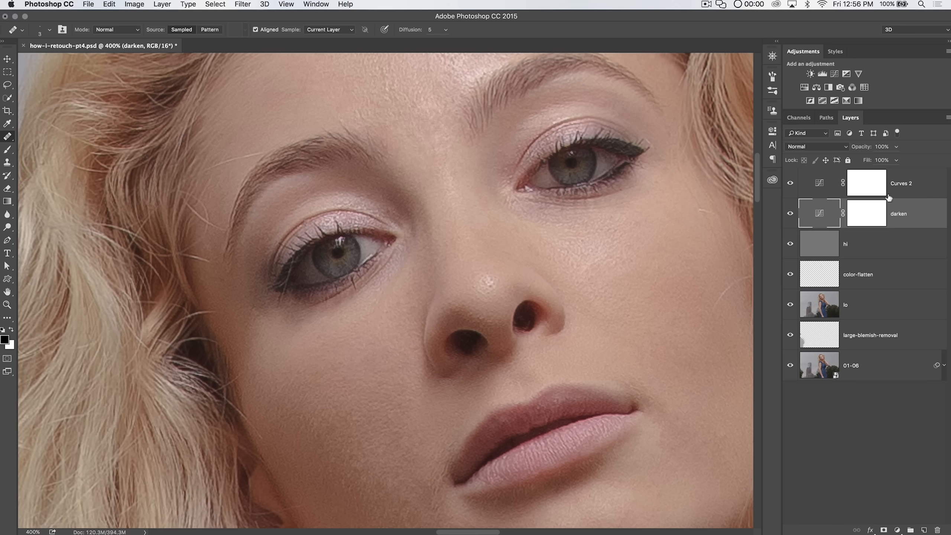
Step: Rename the Curves 2 layer to brighten and set its blend mode to Color Dodge
double_click(902, 183)
text(brig)
key(Return)
click(818, 146)
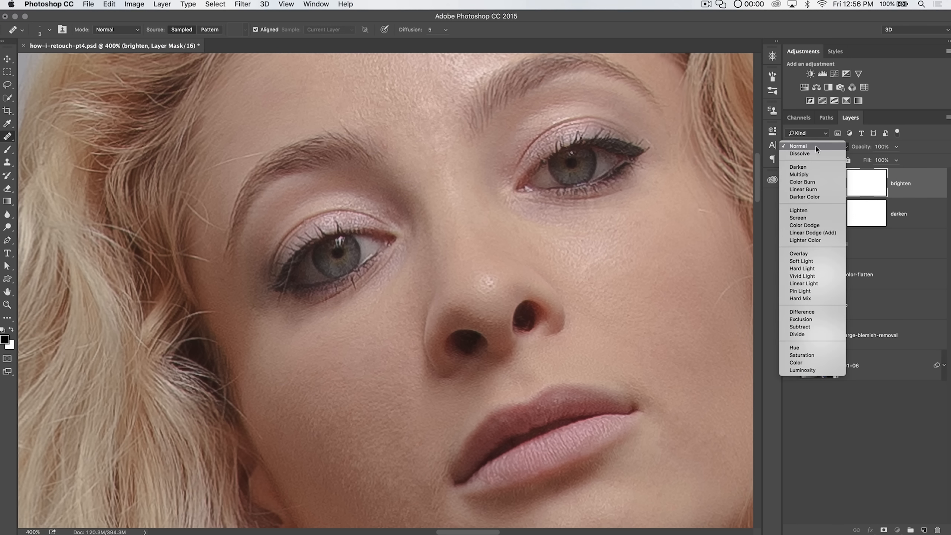
click(803, 224)
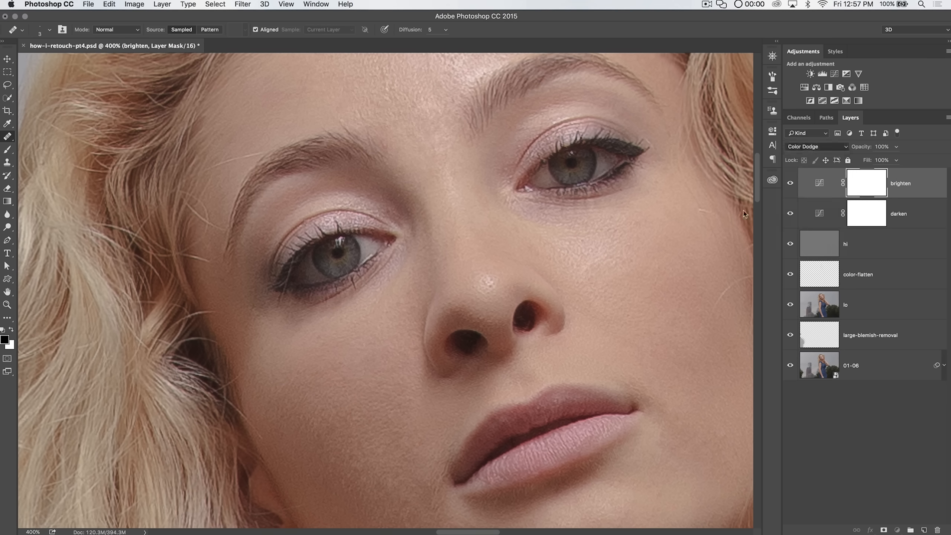
Step: Invert the brighten layer's mask to black to hide its effect
click(790, 184)
click(790, 183)
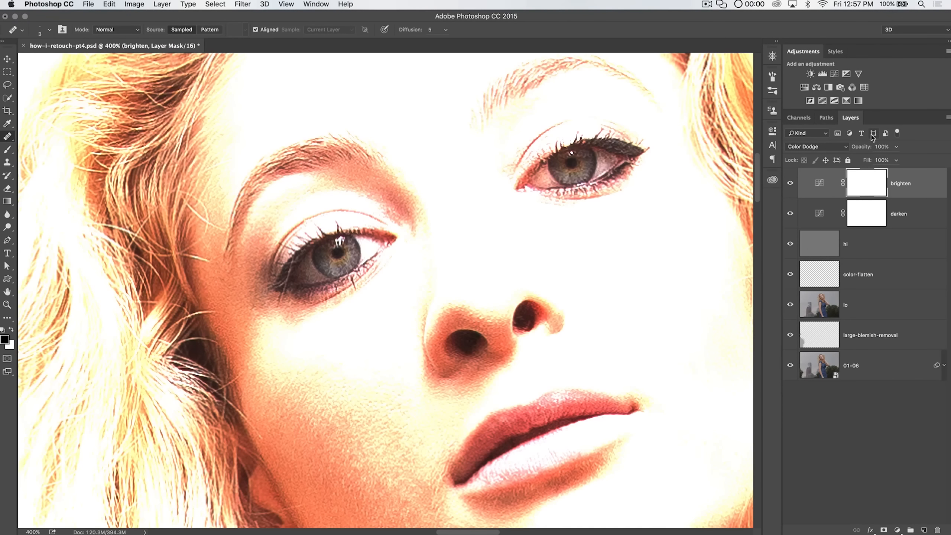
key(super+i)
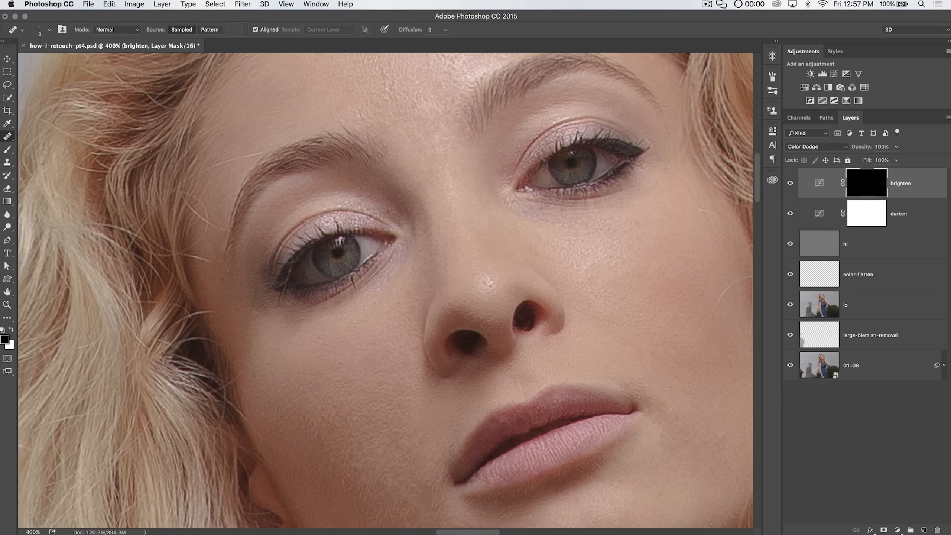
Step: Set the darken layer's blend mode to Color Burn and invert its mask to black
click(813, 209)
click(816, 145)
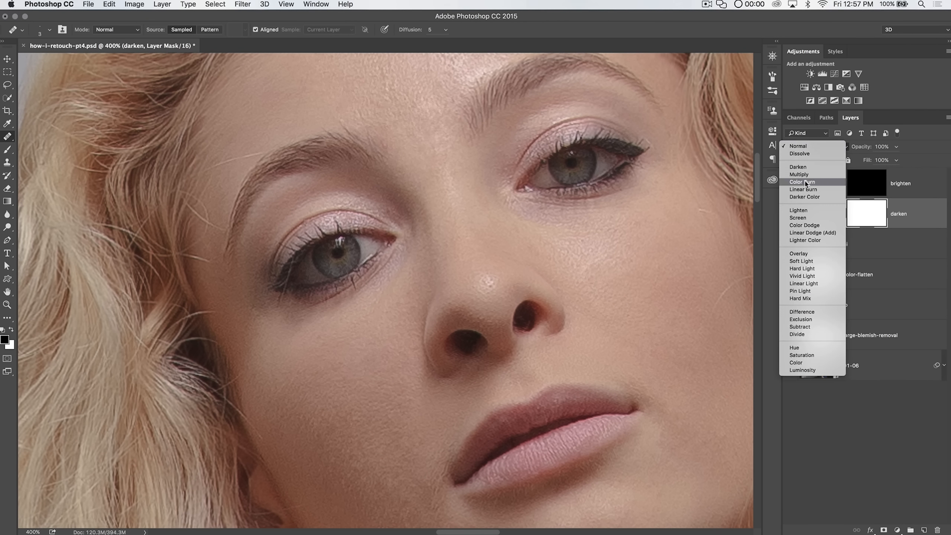
click(805, 182)
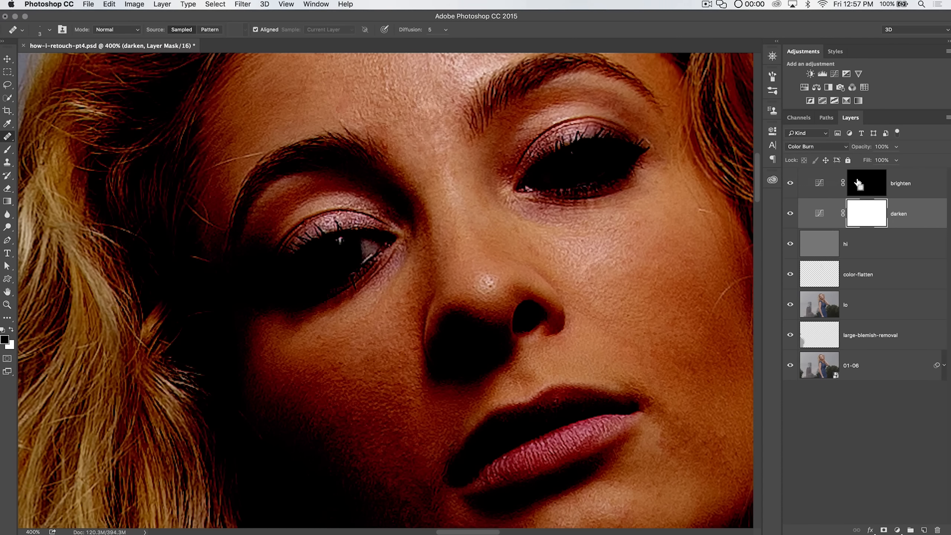
key(super+i)
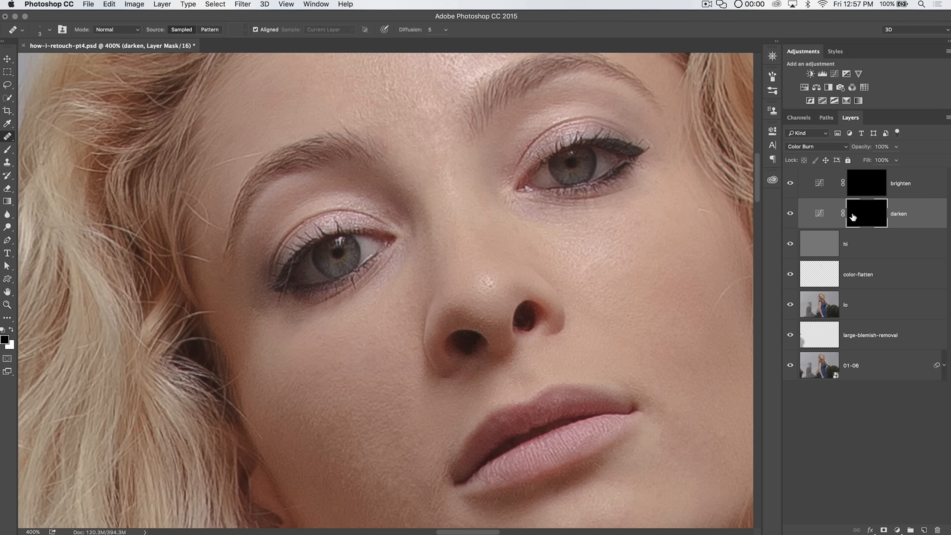
Step: Paint white with a soft 0% hardness brush at 10% opacity on the darken mask along the left eye's lash line and lower lid
key(z)
click(312, 218)
click(312, 218)
drag(388, 153, 434, 53)
drag(408, 166, 402, 209)
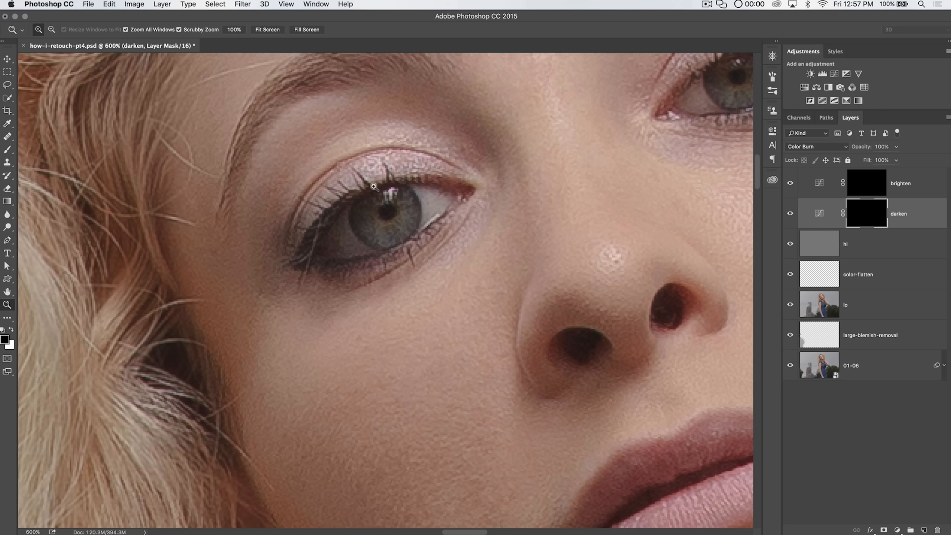
key(b)
right_click(362, 181)
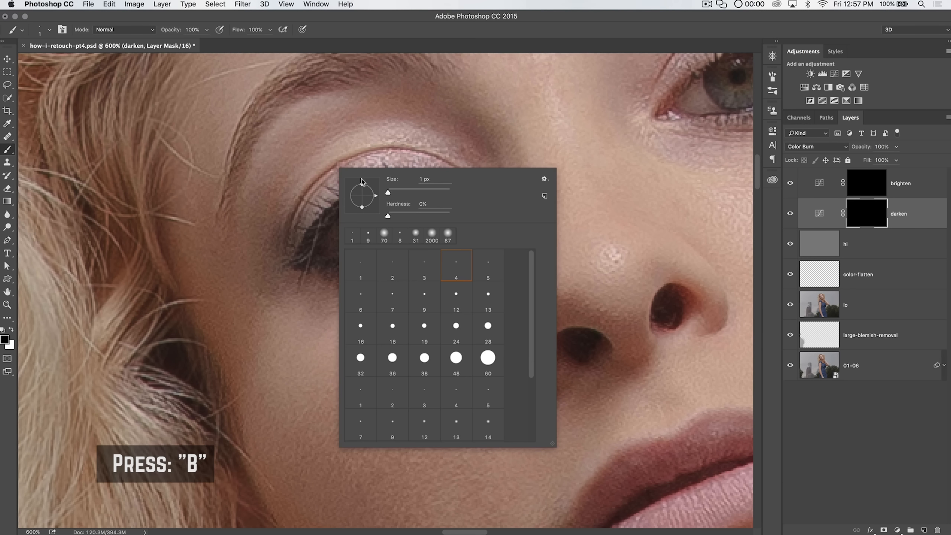
drag(388, 194, 394, 192)
click(294, 228)
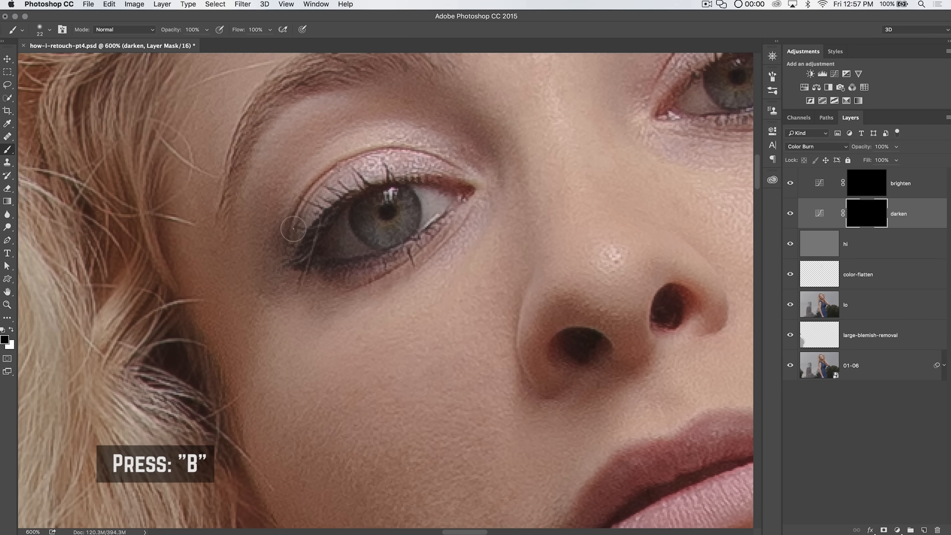
key(bracketleft)
key(bracketleft)
key(bracketleft)
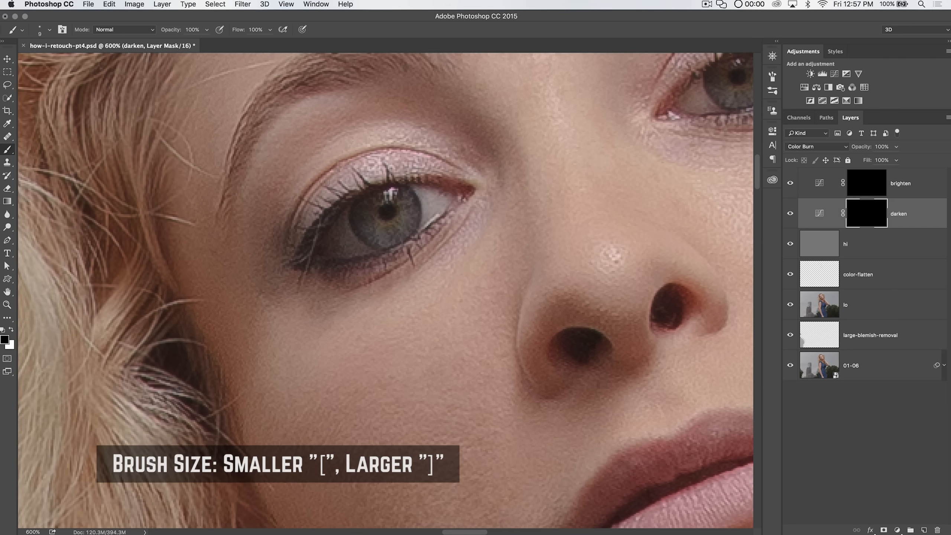
right_click(329, 187)
drag(395, 231, 444, 237)
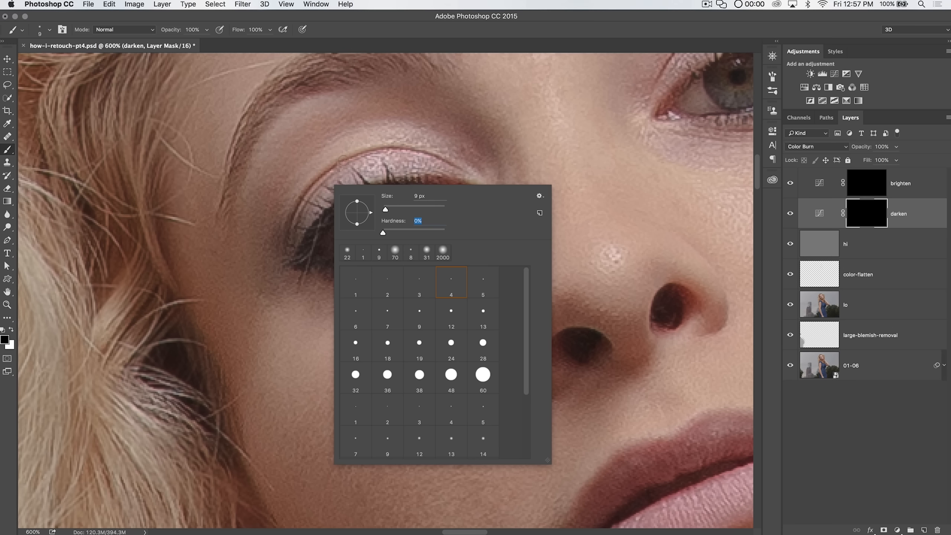
key(Return)
mouse_move(174, 33)
mouse_down()
mouse_move(150, 34)
mouse_move(169, 34)
mouse_up()
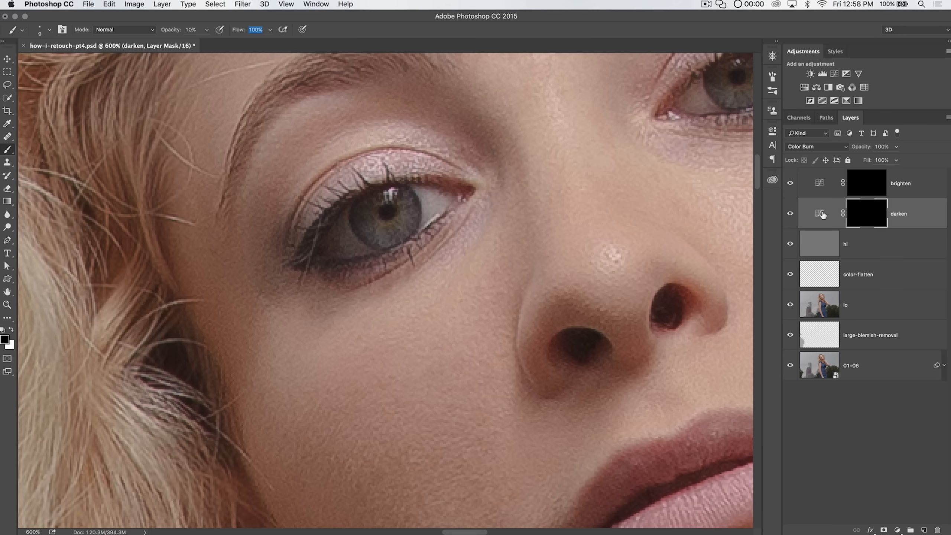
click(11, 330)
mouse_move(306, 261)
mouse_down()
mouse_move(342, 207)
mouse_move(376, 188)
mouse_move(458, 183)
mouse_up()
mouse_move(285, 256)
mouse_down()
mouse_move(348, 266)
mouse_move(334, 264)
mouse_move(387, 256)
mouse_move(432, 230)
mouse_up()
Step: Toggle the darken layer's visibility to compare the eye before and after
click(790, 215)
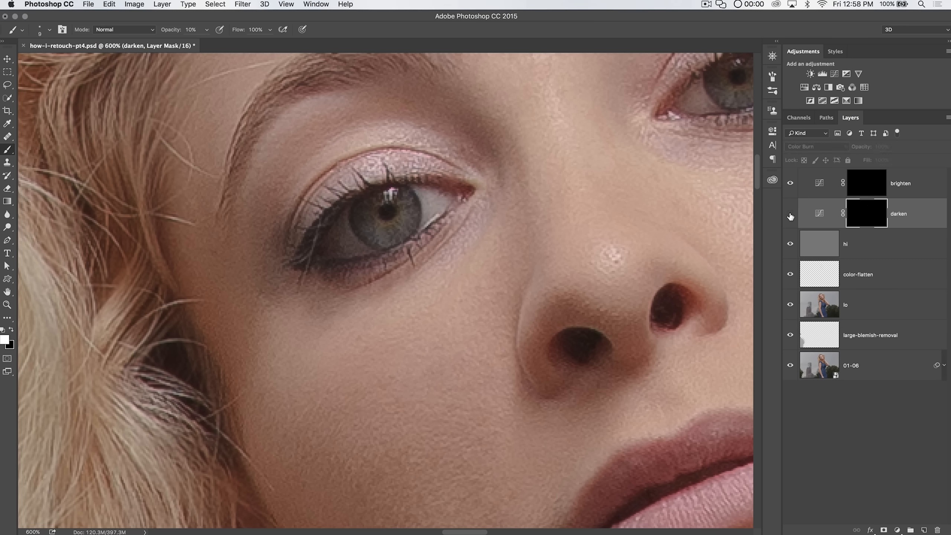
click(790, 214)
click(790, 215)
click(790, 215)
click(790, 214)
click(790, 214)
click(790, 215)
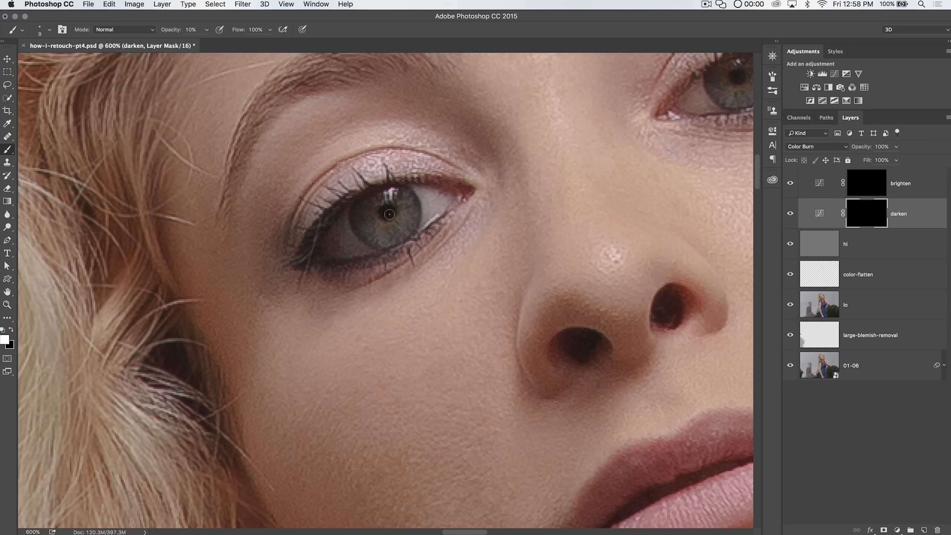
Step: Darken the other eye's lash line on the darken mask with a smaller soft brush
key(bracketleft)
key(bracketleft)
key(bracketright)
key(bracketright)
key(bracketright)
key(bracketright)
key(bracketright)
drag(636, 161, 409, 261)
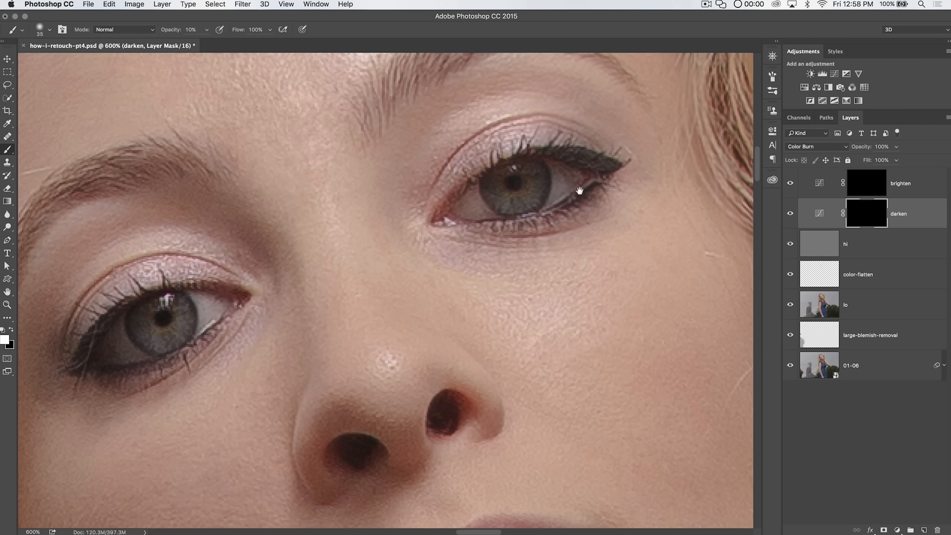
drag(579, 192, 526, 269)
key(bracketleft)
key(bracketleft)
key(bracketleft)
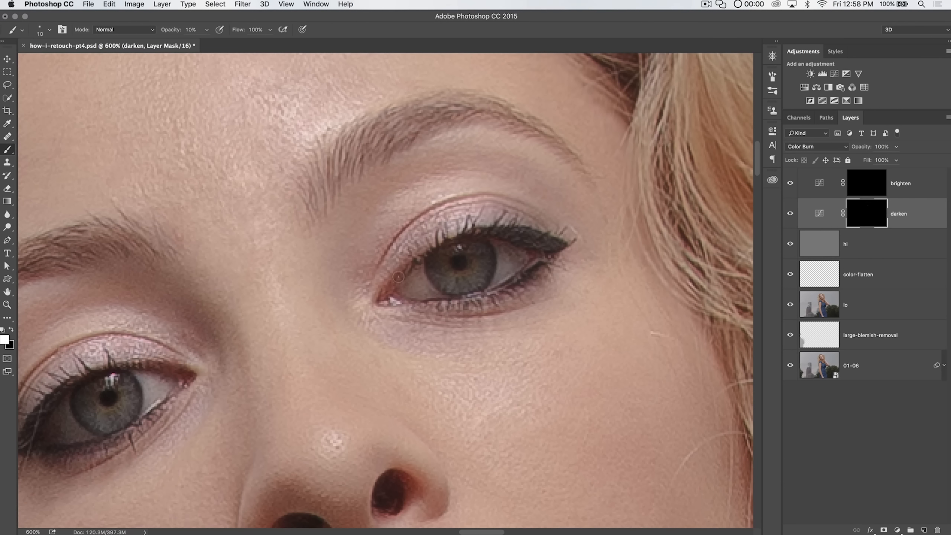
drag(538, 257, 448, 303)
key(bracketleft)
key(bracketleft)
key(bracketleft)
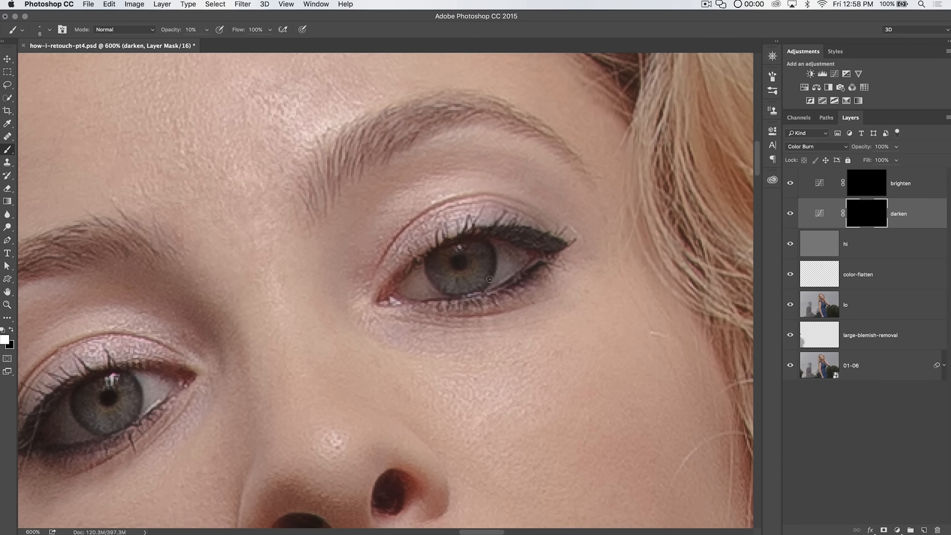
key(bracketright)
key(bracketright)
key(bracketright)
key(bracketright)
key(bracketright)
key(bracketright)
Step: Zoom out and toggle the darken layer on and off to compare the whole face
key(super+minus)
key(super+minus)
key(super+minus)
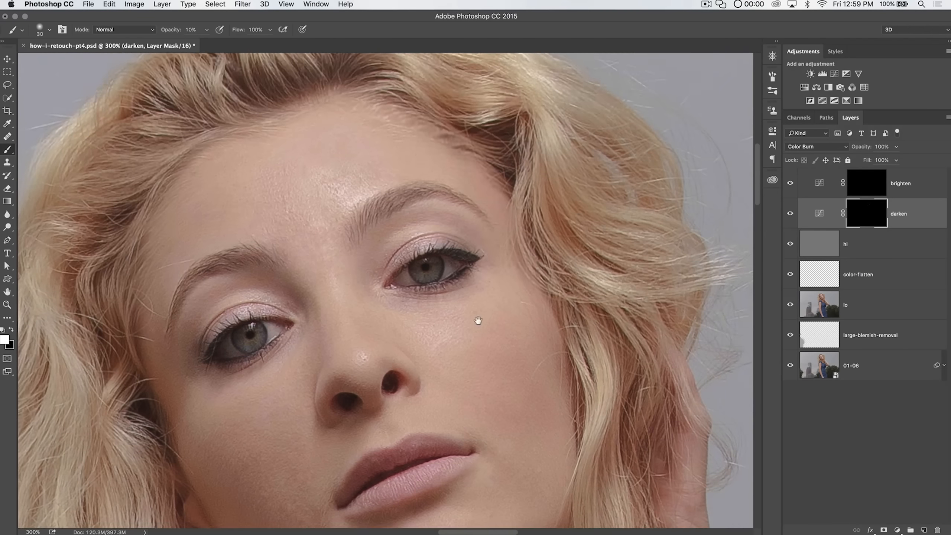
drag(479, 318, 521, 229)
click(789, 216)
click(790, 217)
click(791, 218)
click(790, 216)
click(788, 216)
click(788, 217)
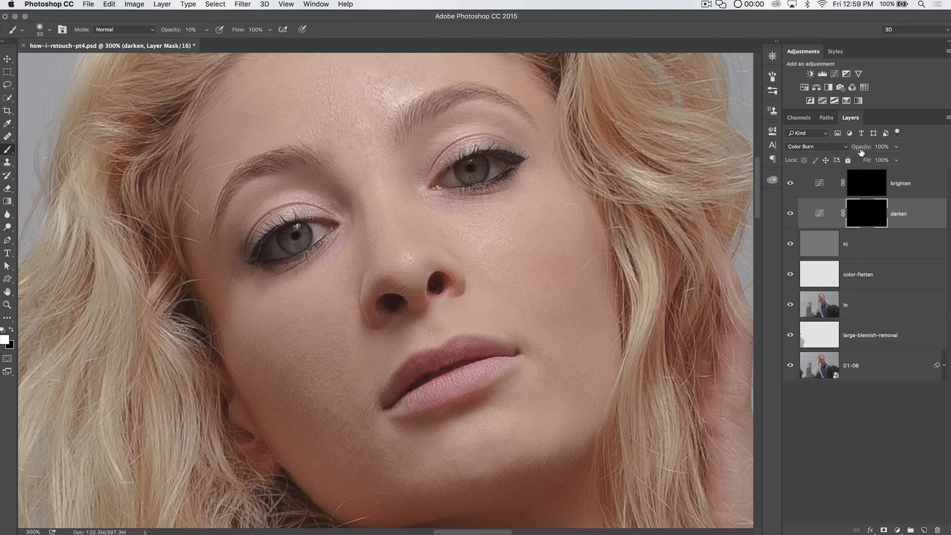
Step: Select the brighten layer and paint white on its mask over the left eye's iris and white
click(858, 189)
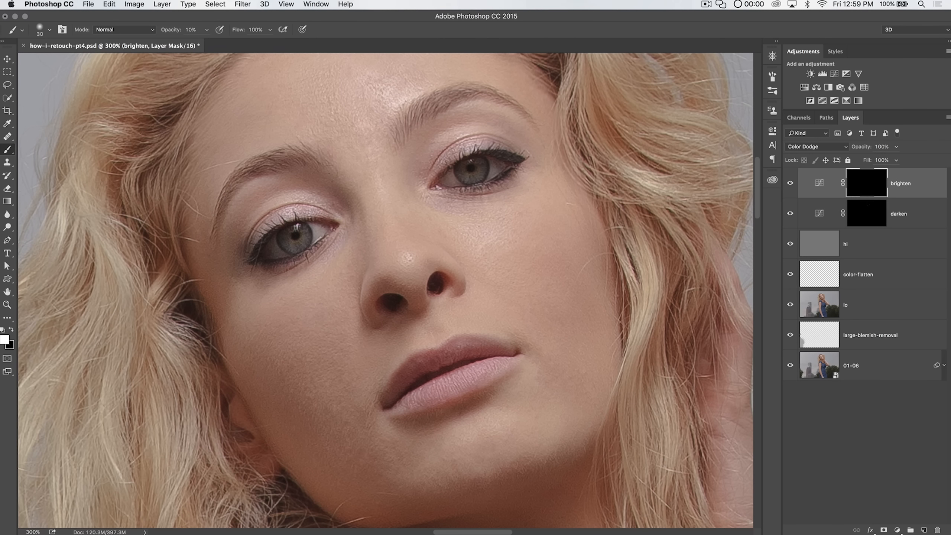
key(z)
drag(291, 234, 368, 235)
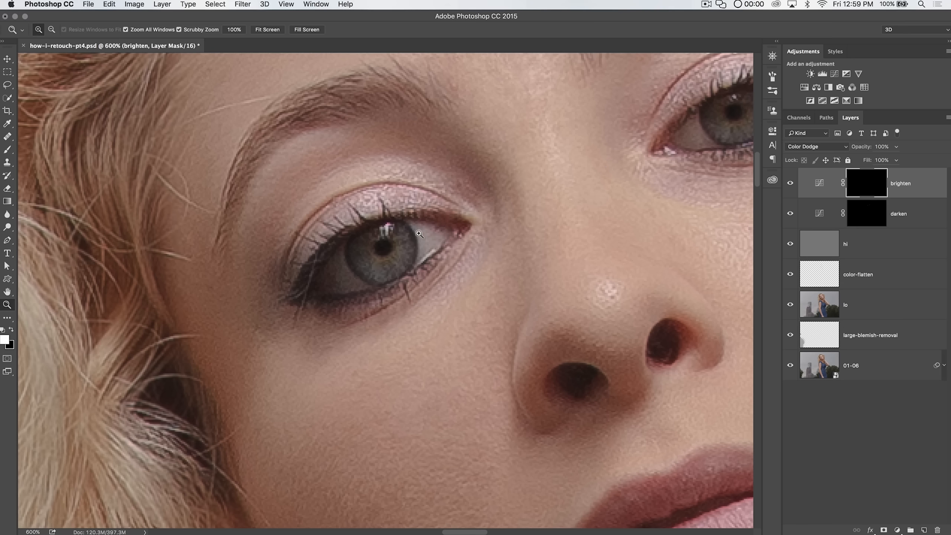
click(7, 149)
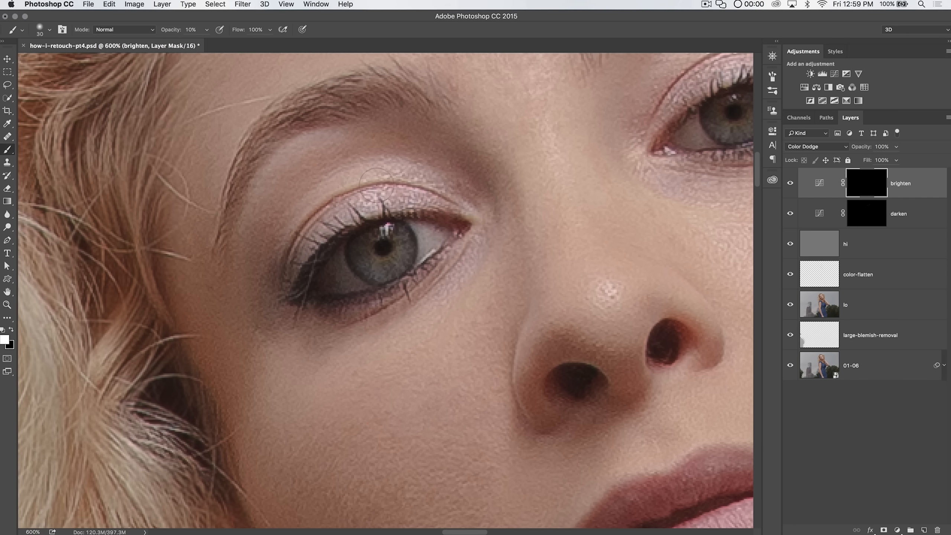
drag(377, 171, 406, 181)
drag(607, 153, 417, 274)
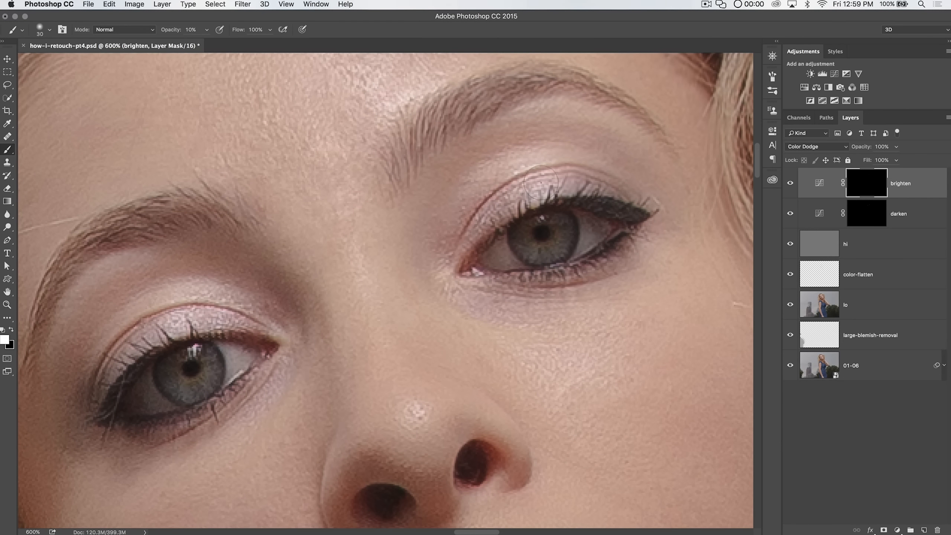
drag(528, 243, 607, 192)
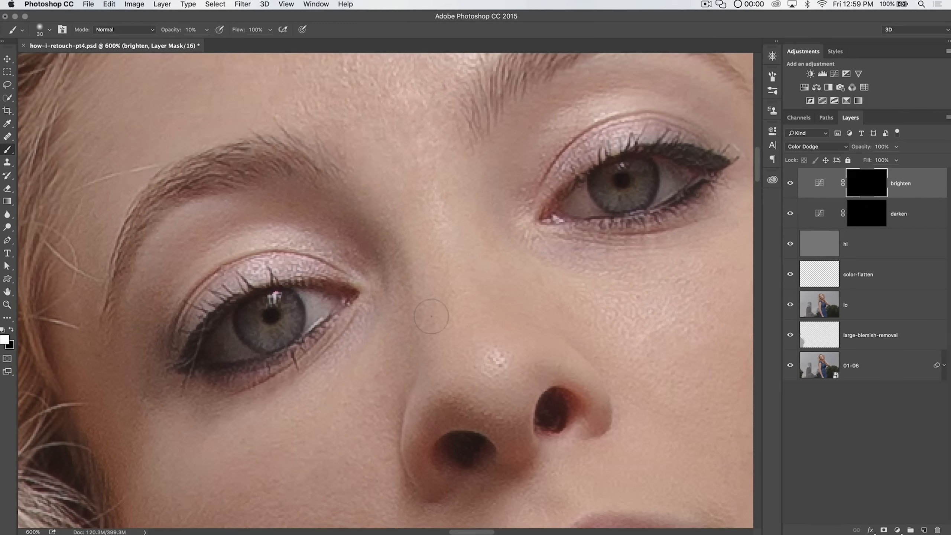
drag(468, 311, 599, 191)
key(bracketleft)
key(bracketleft)
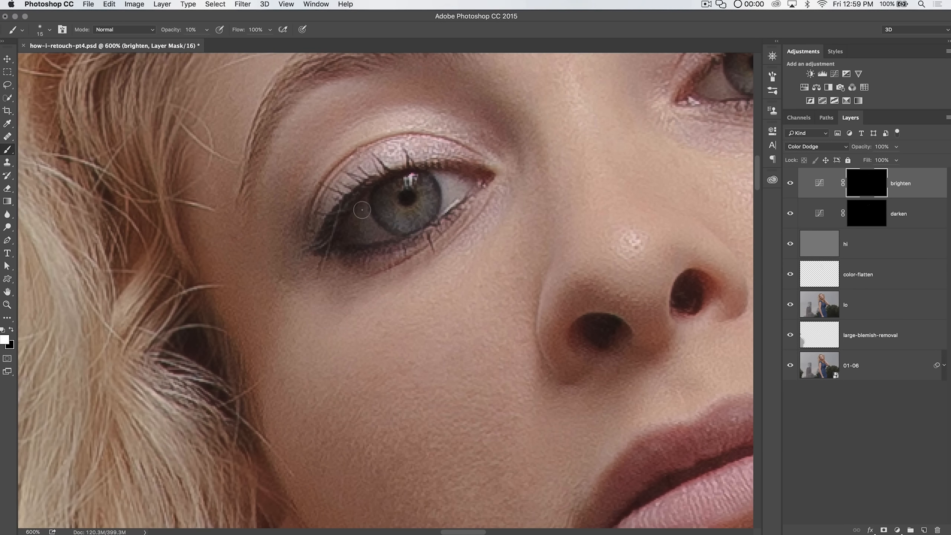
key(bracketright)
drag(370, 225, 359, 216)
drag(440, 174, 442, 213)
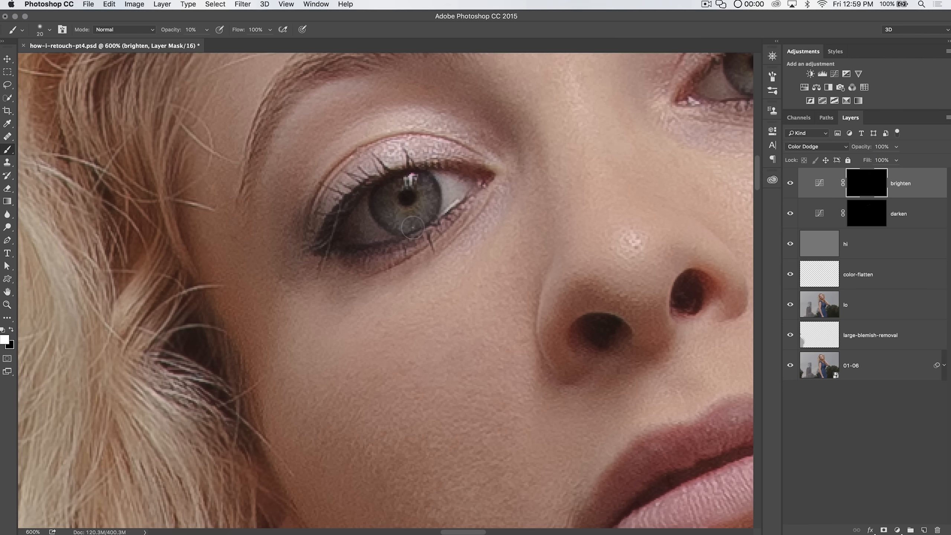
Step: Brighten the other eye's iris on the brighten mask with a soft brush
drag(647, 123, 371, 255)
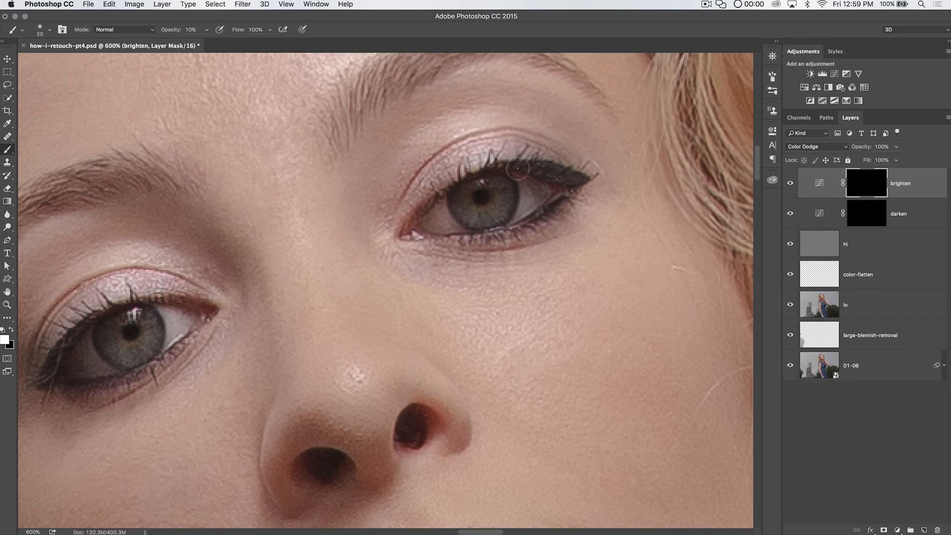
drag(375, 235, 492, 200)
key(bracketleft)
key(bracketleft)
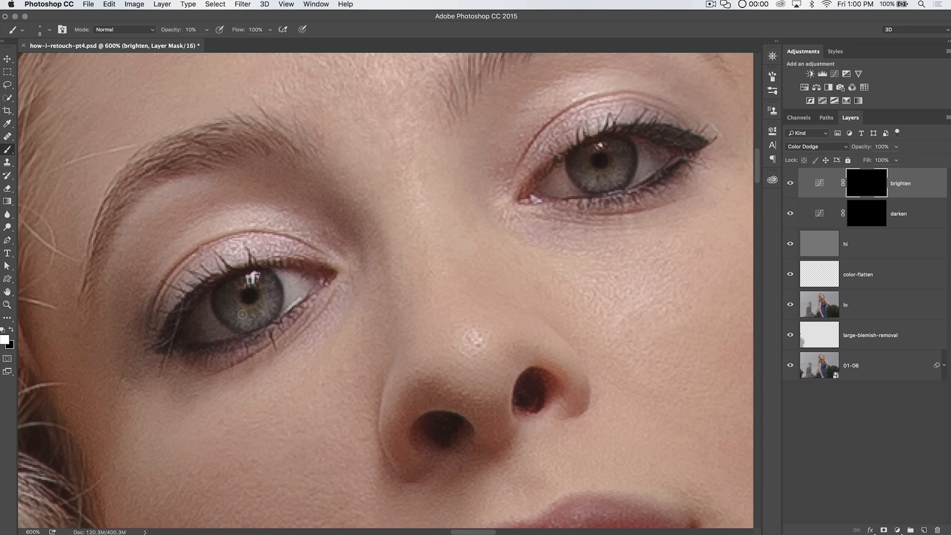
key(bracketright)
key(bracketright)
key(bracketright)
key(bracketleft)
key(bracketleft)
key(super+minus)
key(super+minus)
key(super+minus)
key(super+minus)
key(super+minus)
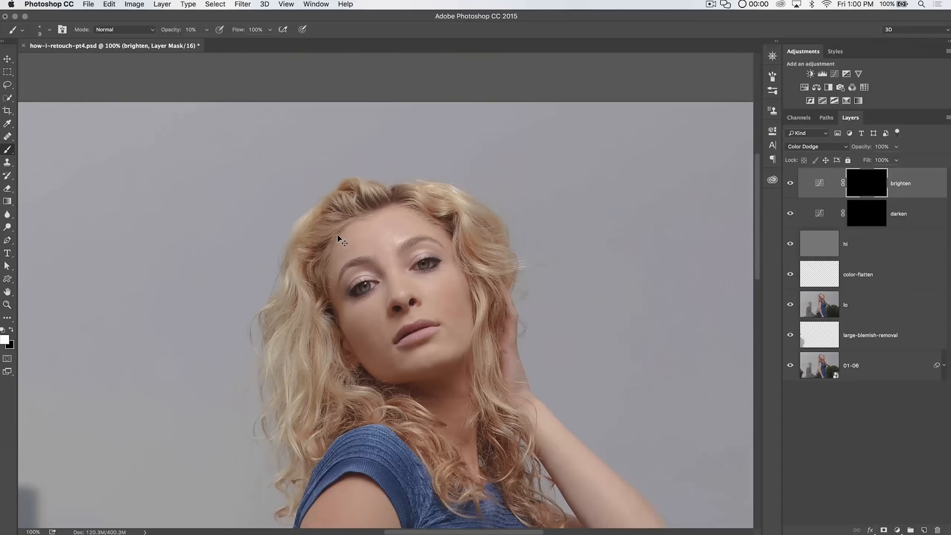
Step: Toggle the brighten and darken layers on and off and zoom around the face to compare
click(790, 184)
click(790, 213)
click(791, 215)
click(790, 189)
key(z)
click(388, 278)
click(388, 278)
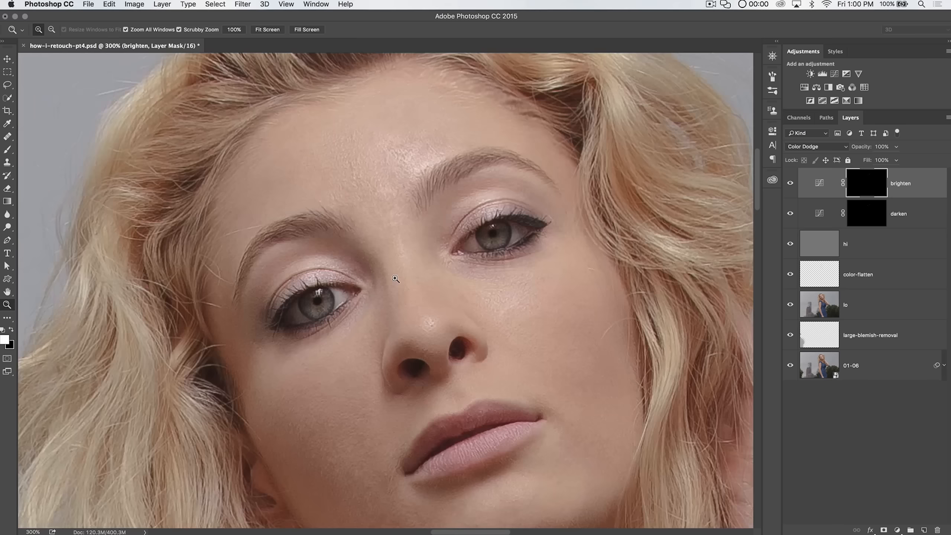
click(387, 278)
drag(435, 264, 461, 217)
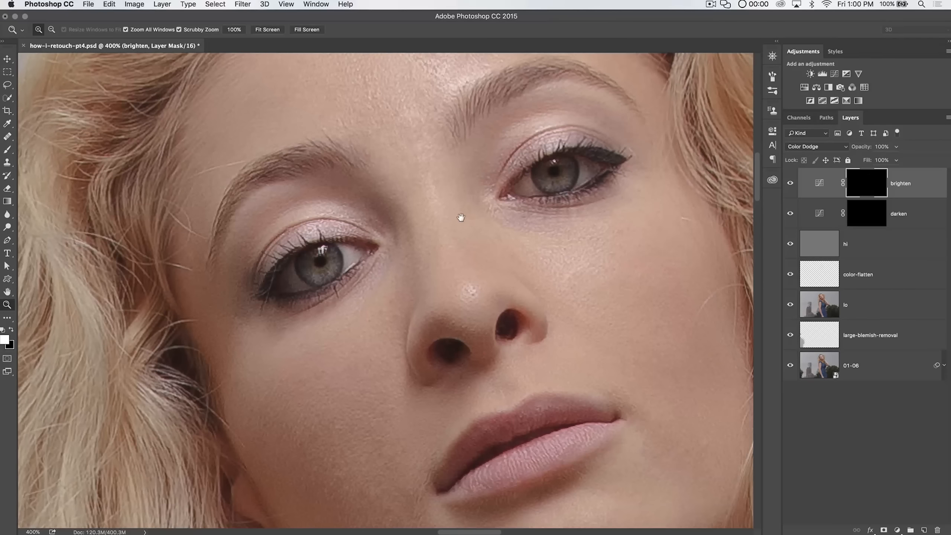
alt+click(433, 233)
scroll(463, 183, up, 5)
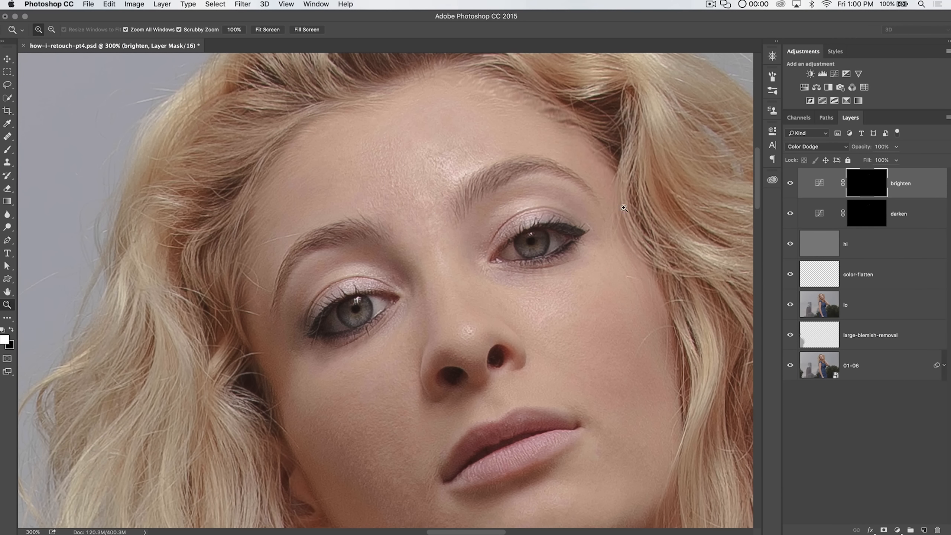
Step: Adjust the darken layer's opacity and lower the brighten layer's opacity to 89%
click(827, 216)
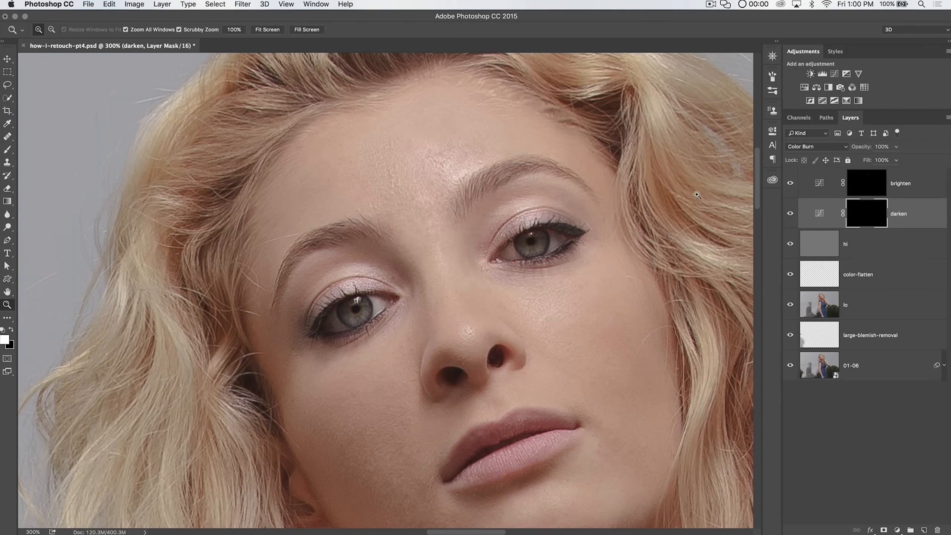
drag(859, 151, 860, 149)
click(820, 184)
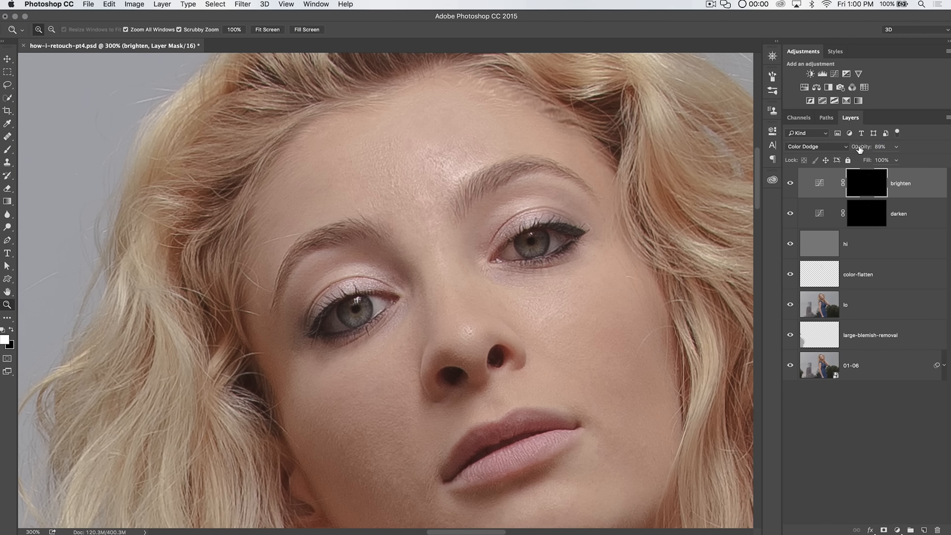
drag(859, 149, 857, 149)
Step: Add a Vibrance adjustment layer on top and set Vibrance to -52
click(859, 74)
drag(670, 171, 629, 171)
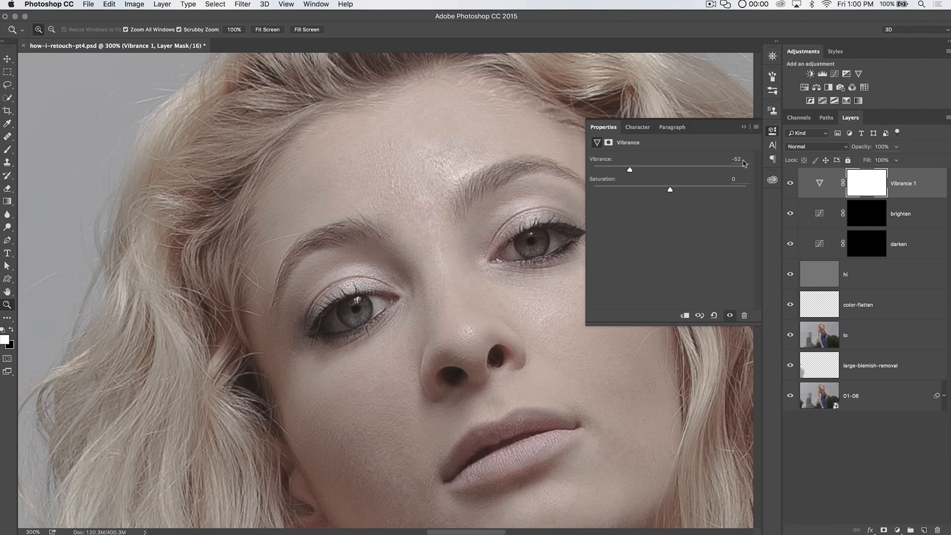
click(772, 131)
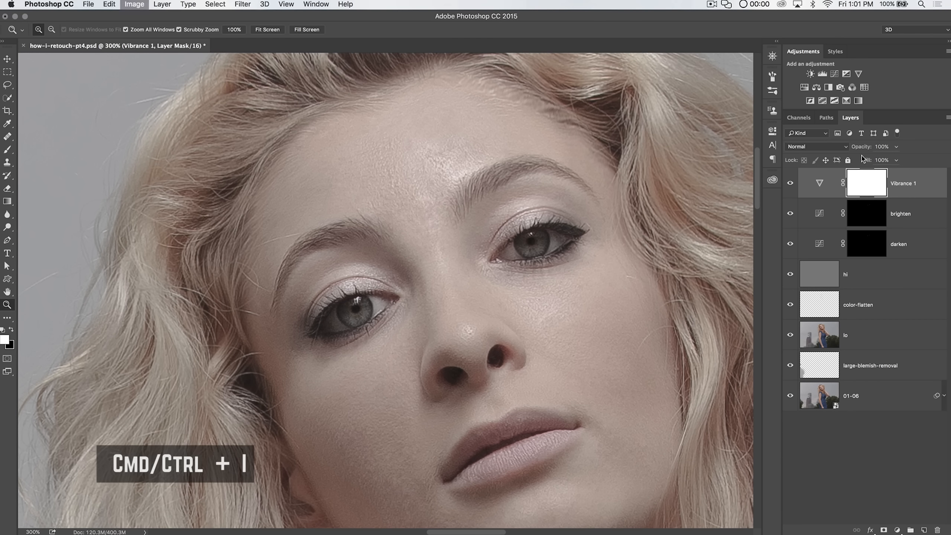
Step: Invert the Vibrance layer's mask to black so its effect is hidden
key(super+i)
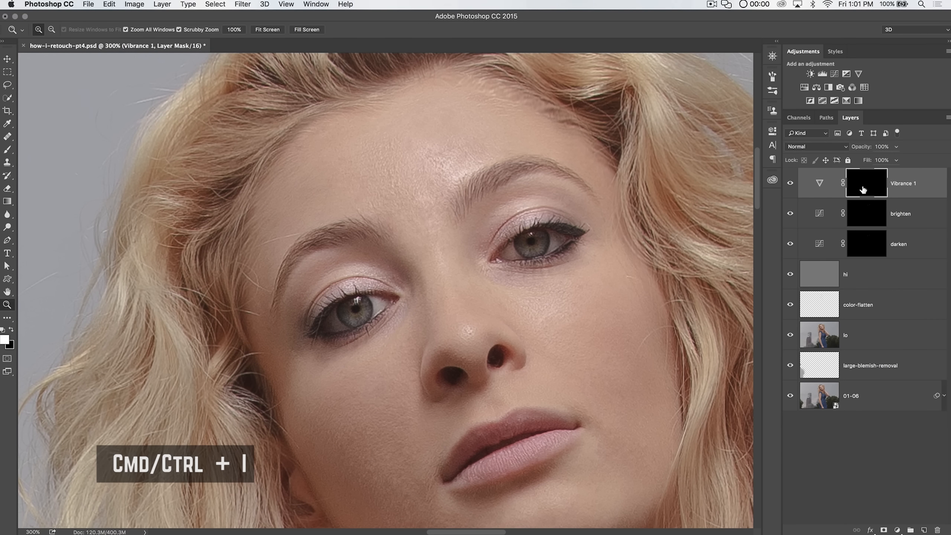
mouse_move(525, 244)
mouse_down()
mouse_move(558, 251)
mouse_move(514, 235)
mouse_up()
key(b)
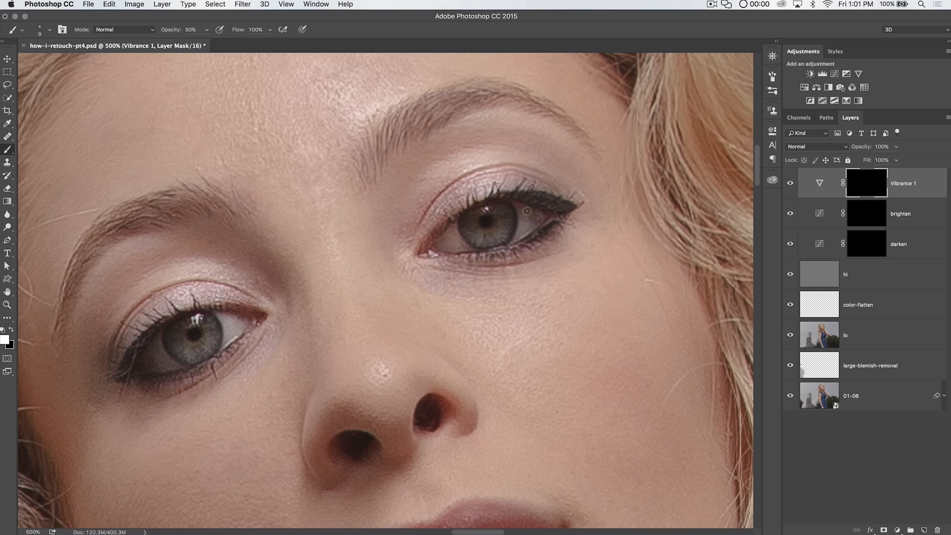
key(bracketright)
drag(362, 255, 542, 152)
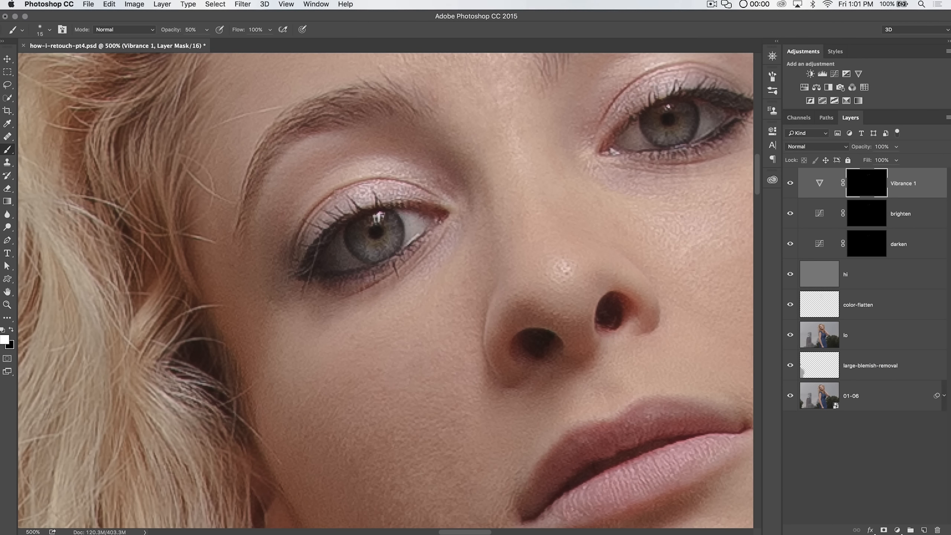
mouse_move(553, 282)
mouse_down()
mouse_move(433, 229)
mouse_move(484, 340)
mouse_move(463, 191)
mouse_up()
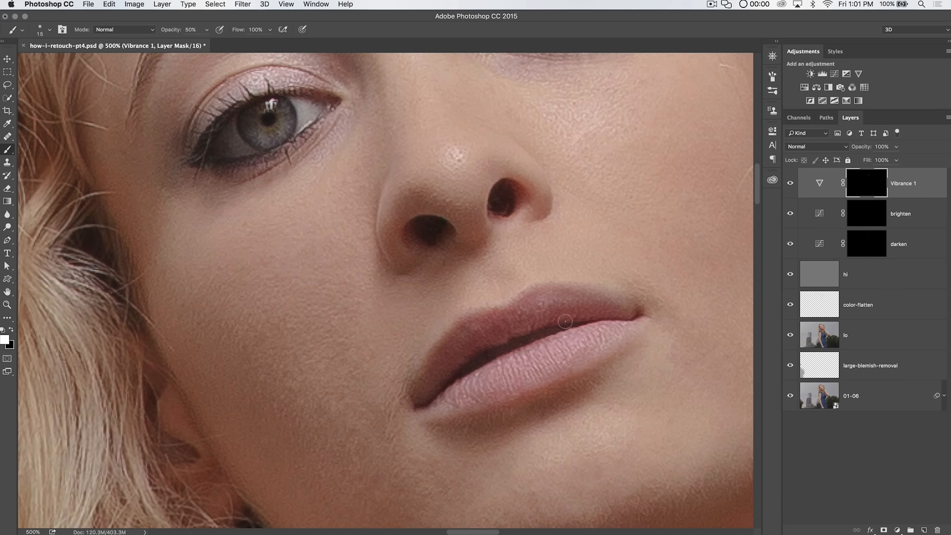
drag(403, 190, 450, 368)
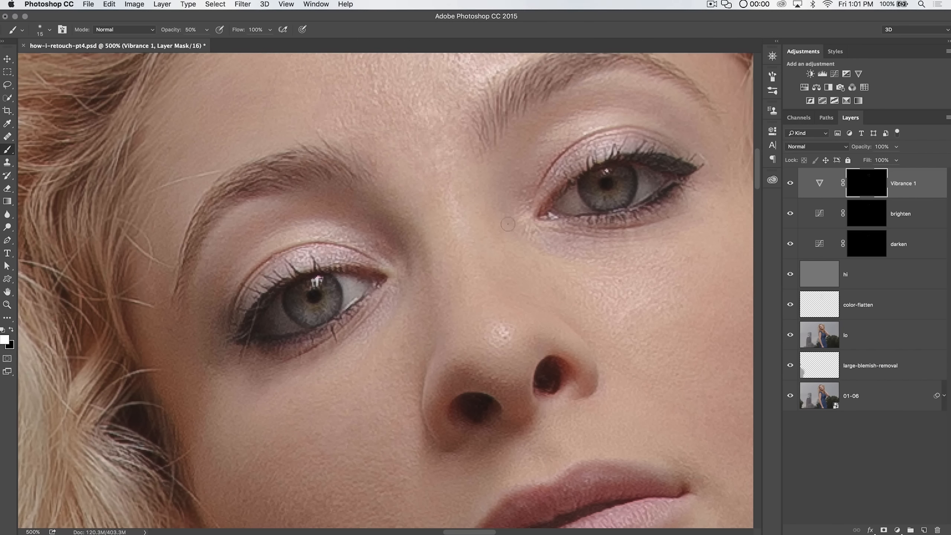
key(super+minus)
key(super+minus)
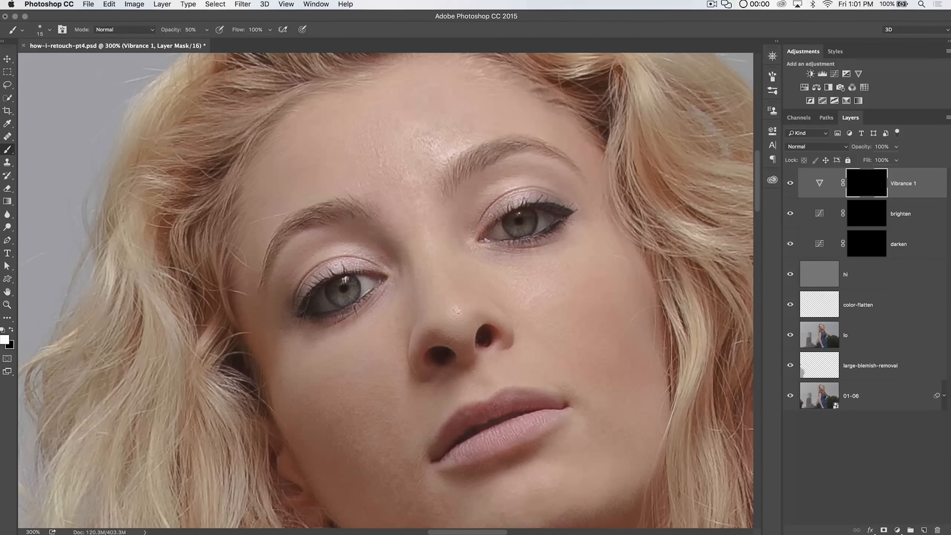
Step: Review the Vibrance properties, then select its mask with white as the foreground colour
double_click(819, 183)
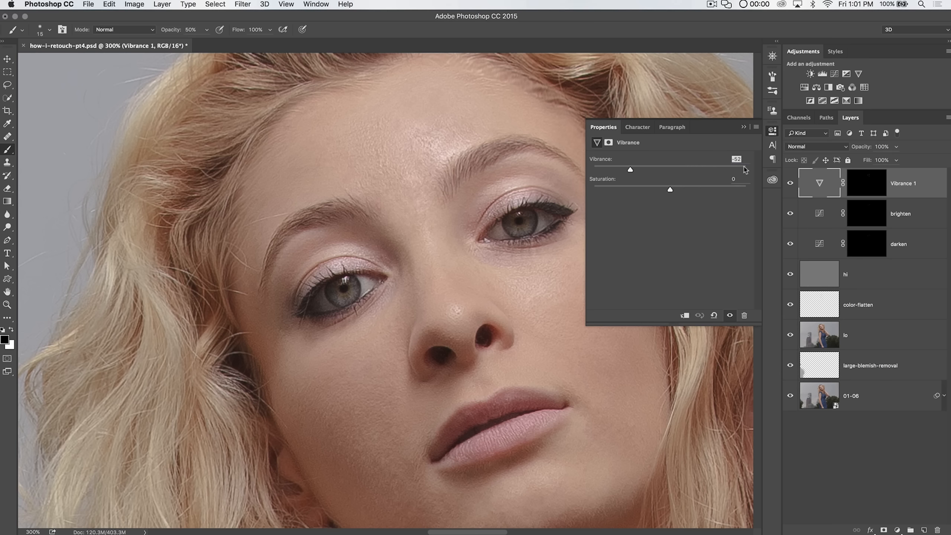
click(772, 132)
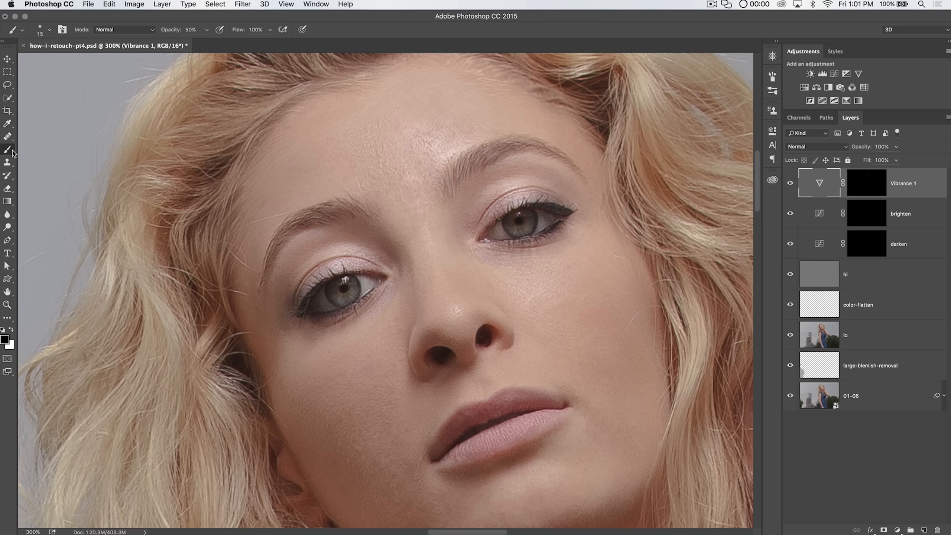
click(846, 187)
key(x)
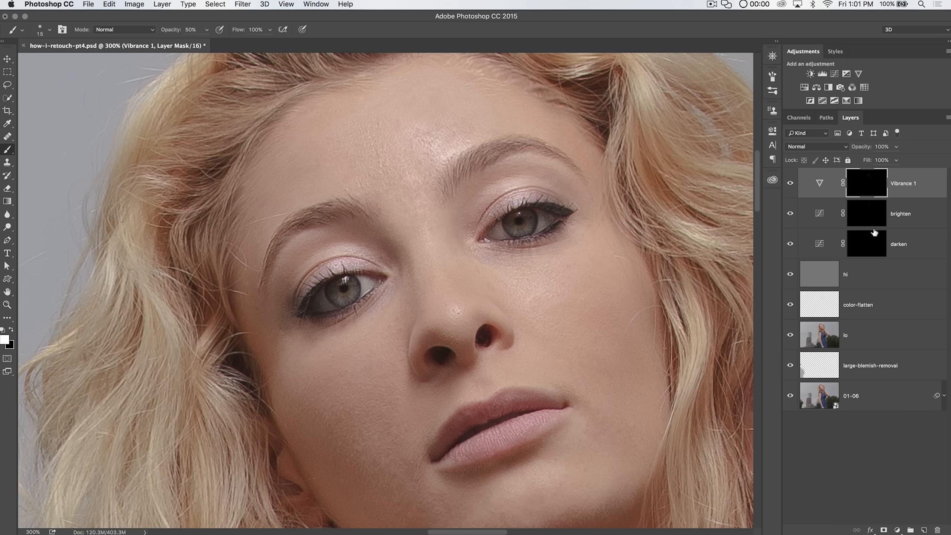
Step: Create two new empty layers on top and name them "uppers" and "lowers"
click(923, 530)
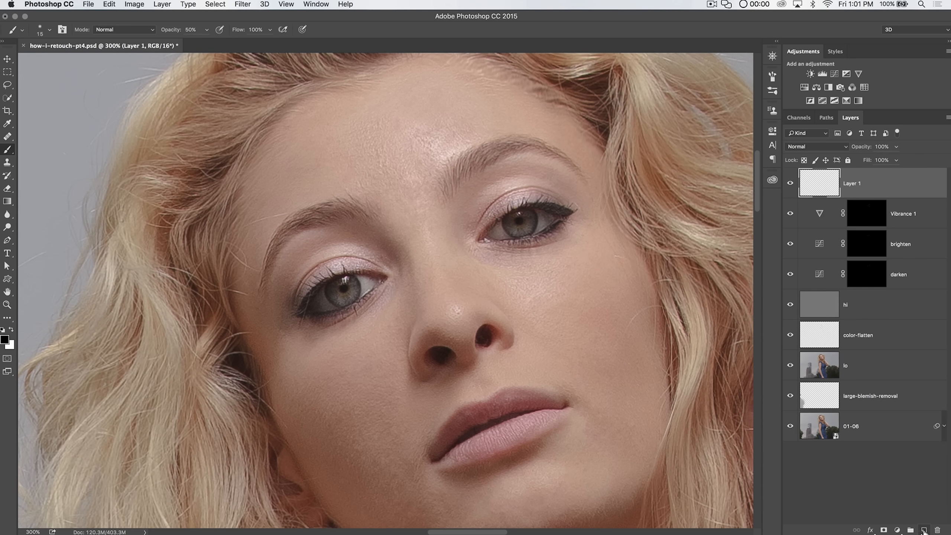
click(924, 530)
double_click(853, 183)
text(upp)
key(Return)
double_click(857, 186)
text(upp)
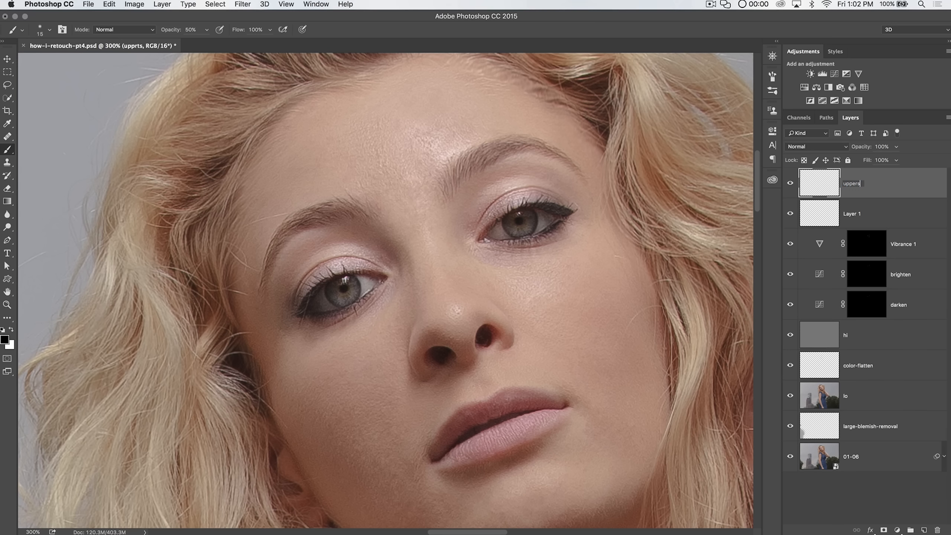
double_click(851, 214)
text(lowers)
key(Return)
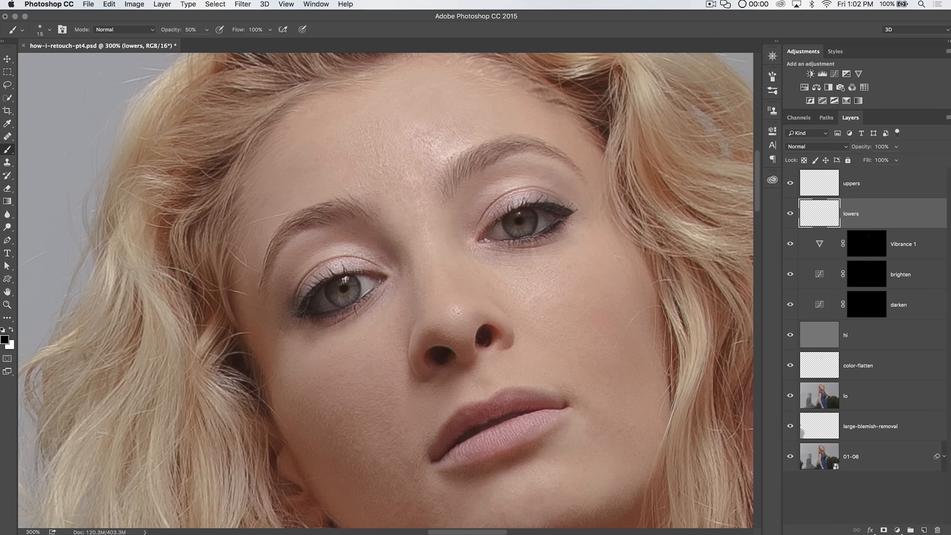
Step: On the lowers layer, paint a ring of small soft white dots in the lower half of the left iris at 100% opacity
key(z)
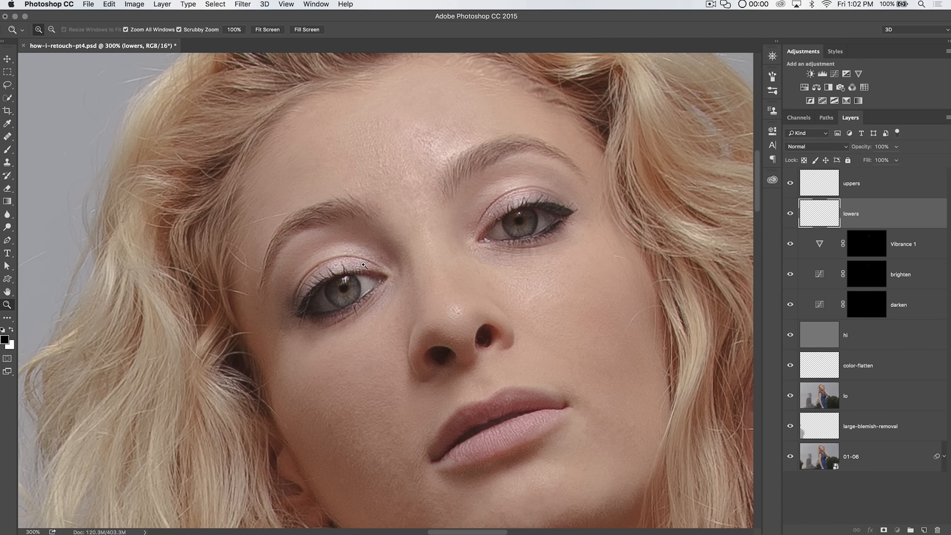
click(351, 300)
click(352, 299)
click(352, 300)
click(352, 300)
key(b)
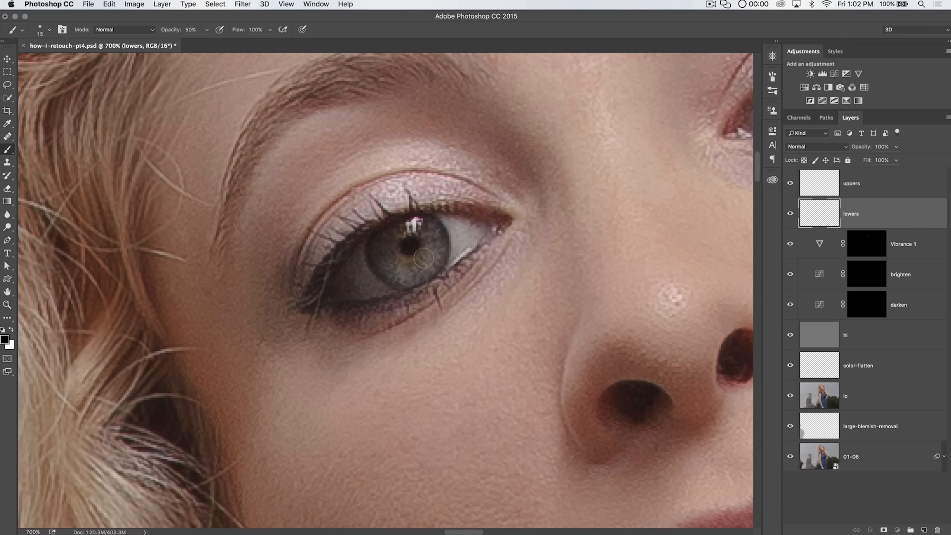
key(0)
right_click(371, 193)
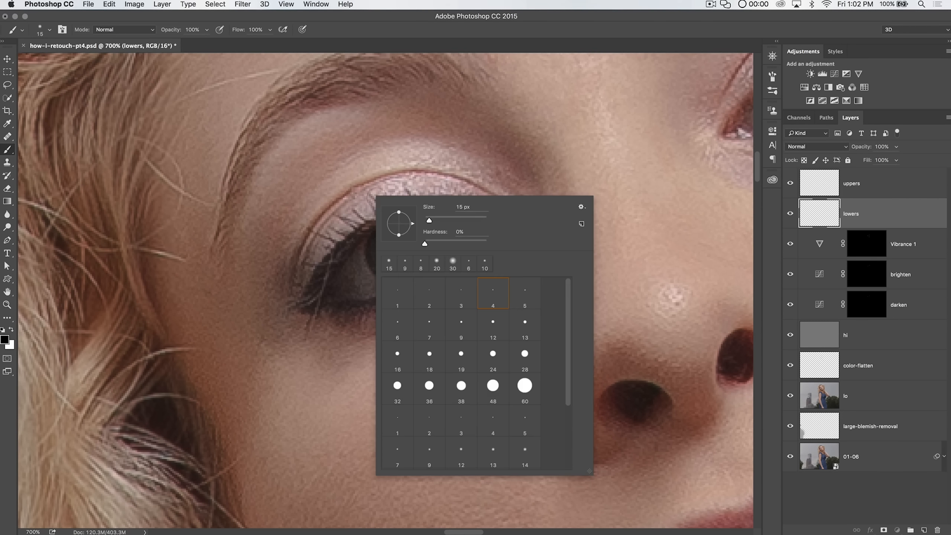
drag(440, 244, 488, 247)
click(525, 298)
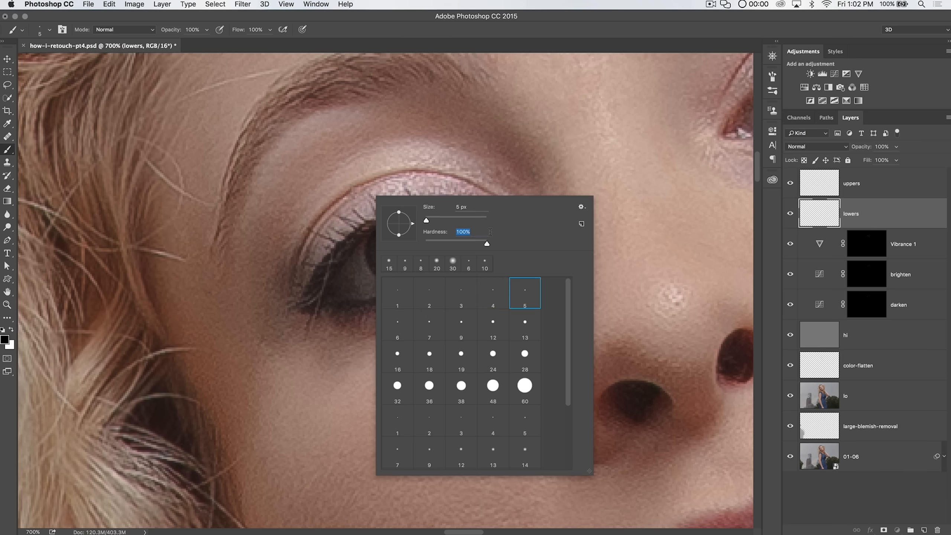
click(354, 277)
key(super+z)
key(x)
click(430, 264)
click(416, 272)
click(399, 272)
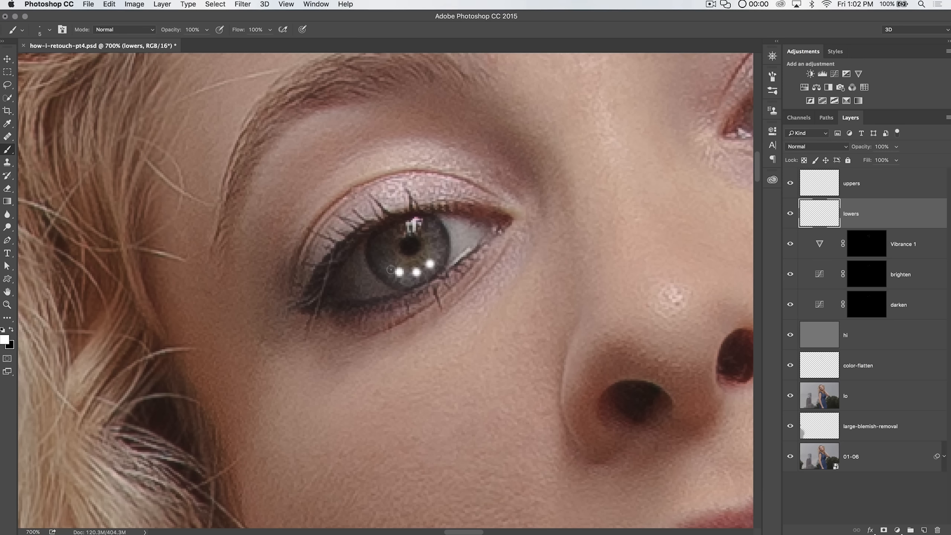
click(386, 264)
click(435, 251)
Step: Paint a matching ring of small white dots in the lower half of the other eye's iris
drag(598, 228, 301, 291)
drag(490, 225, 469, 262)
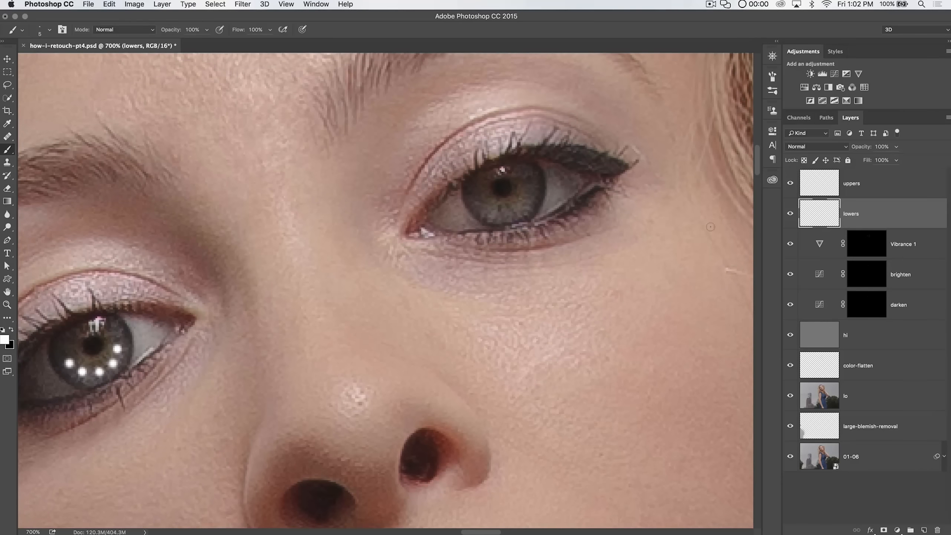
click(505, 213)
click(491, 211)
click(479, 203)
click(520, 207)
mouse_move(328, 250)
mouse_down()
mouse_move(499, 205)
mouse_move(517, 191)
mouse_up()
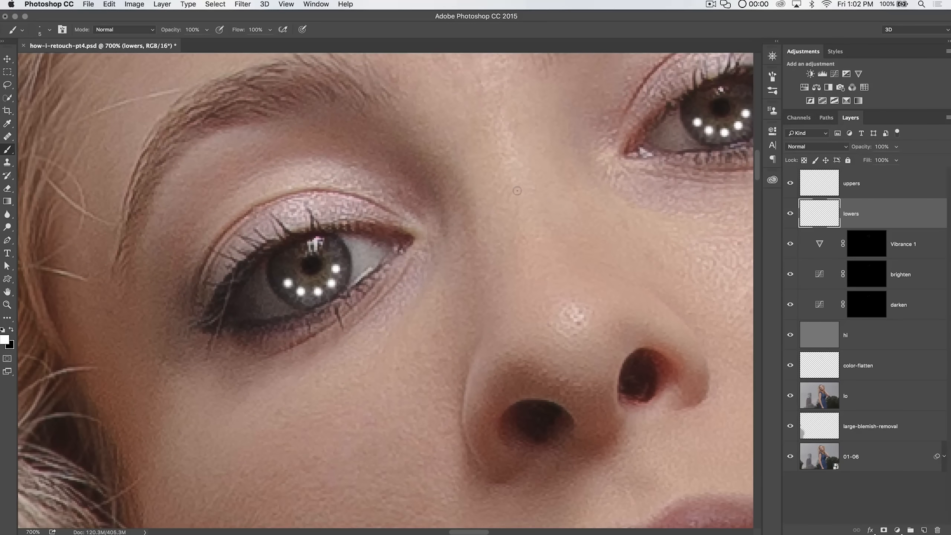
drag(604, 205, 524, 257)
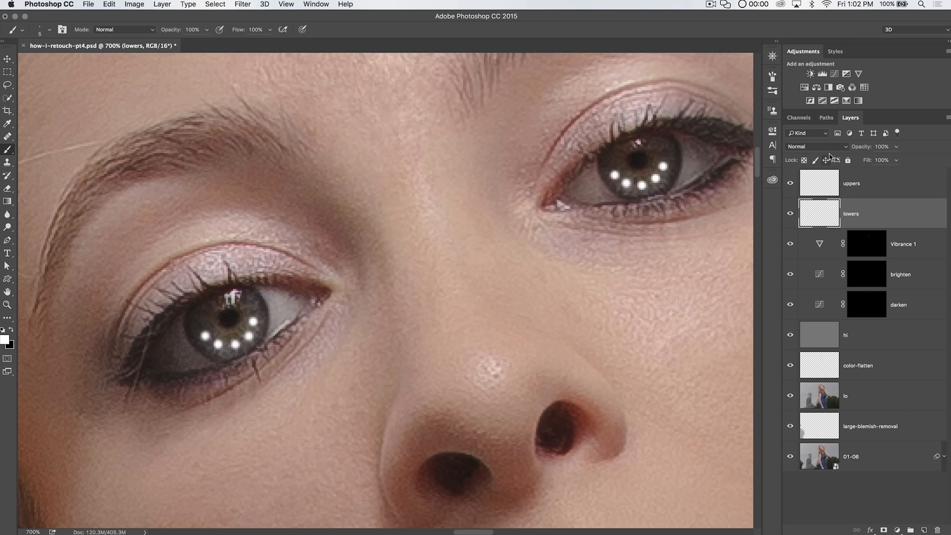
Step: Set the lowers layer's blend mode to Overlay
click(816, 146)
click(842, 253)
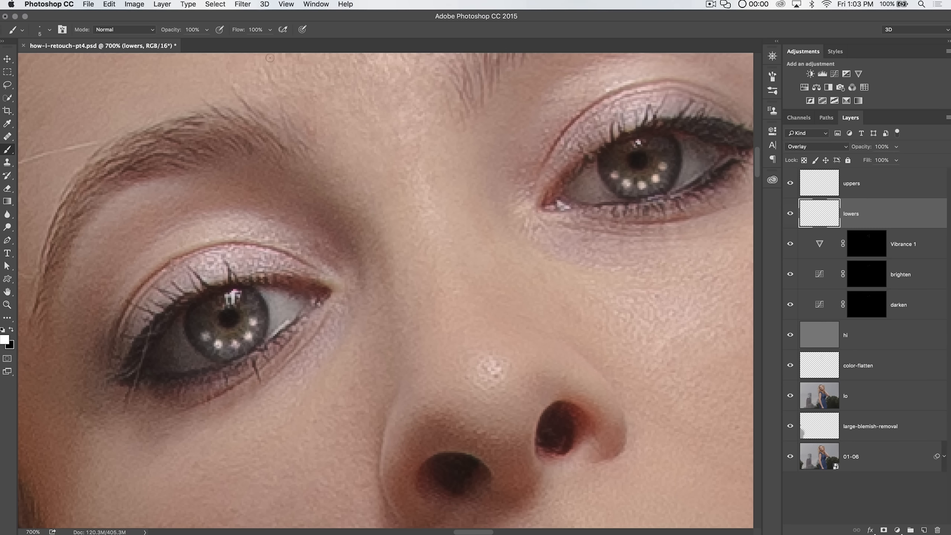
Step: Apply a Gaussian Blur with a 2.8 pixel radius to the lowers layer
click(242, 4)
mouse_move(262, 122)
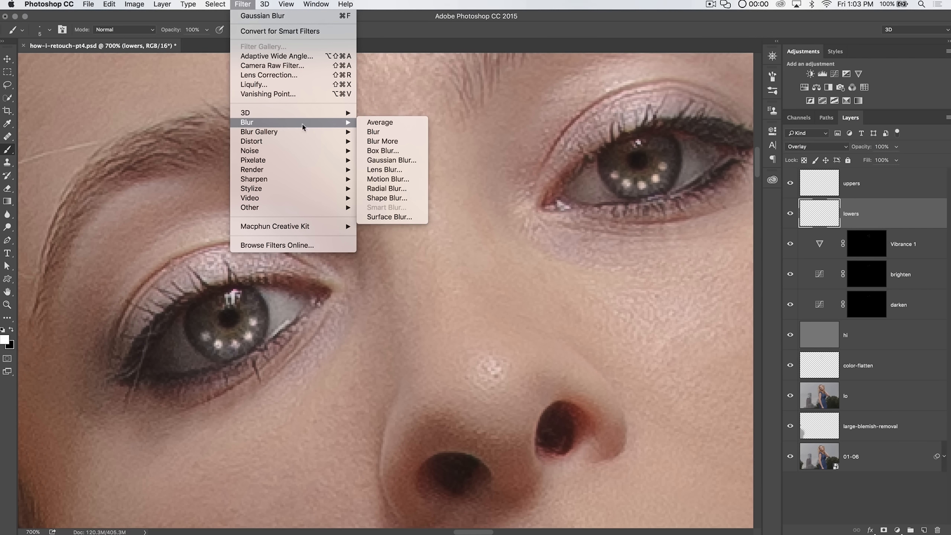
click(382, 160)
drag(569, 100, 367, 89)
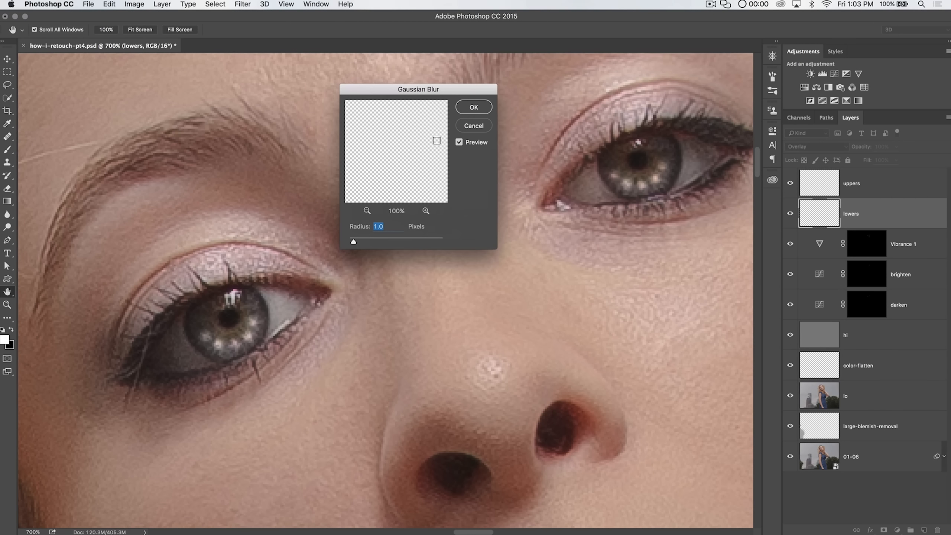
text(2)
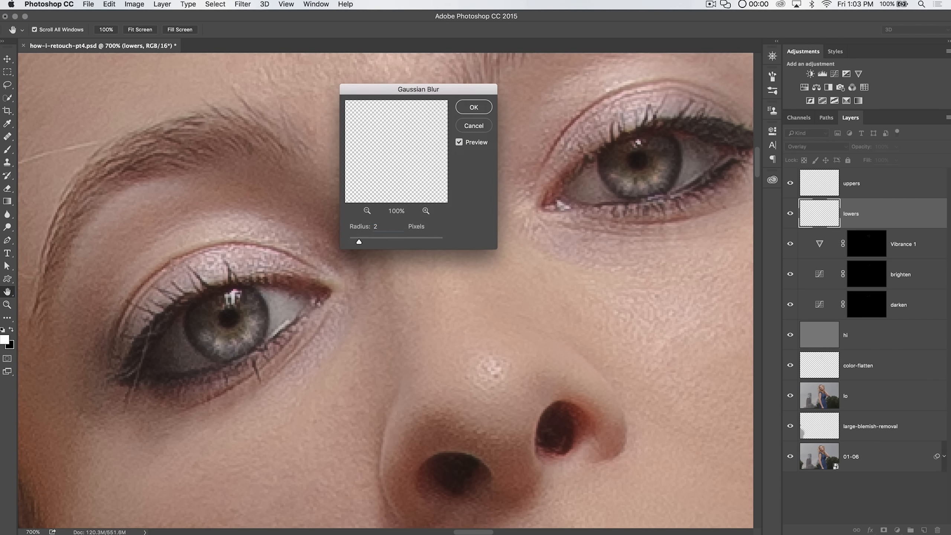
text(.8)
click(473, 107)
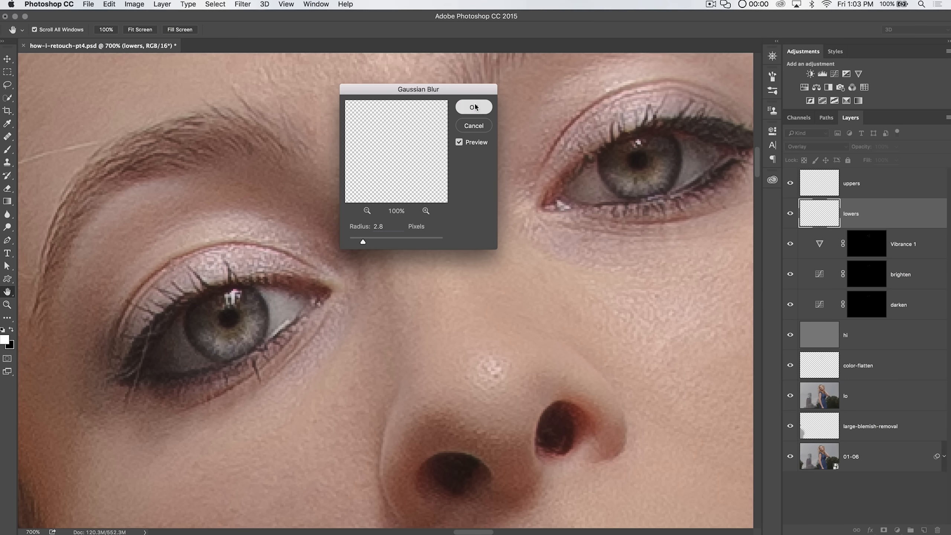
Step: Toggle the lowers layer's visibility to compare, then select the uppers layer
key(b)
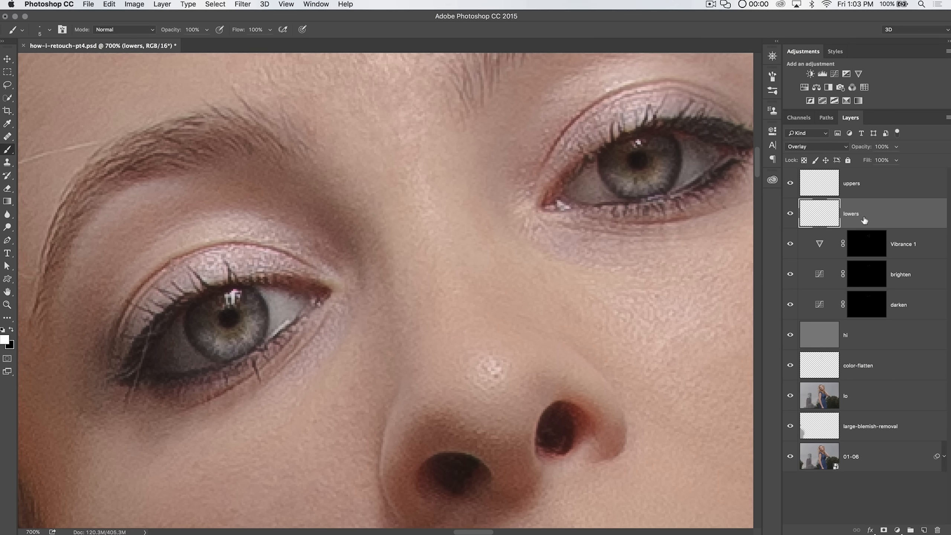
click(789, 219)
click(790, 219)
click(873, 183)
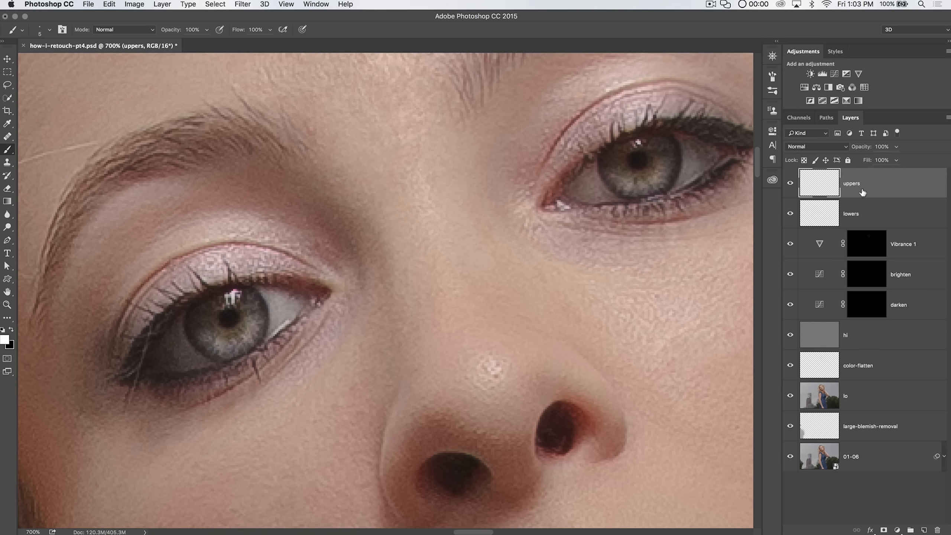
Step: On the uppers layer, paint a larger white catchlight dot at the top of each iris
drag(336, 226, 405, 189)
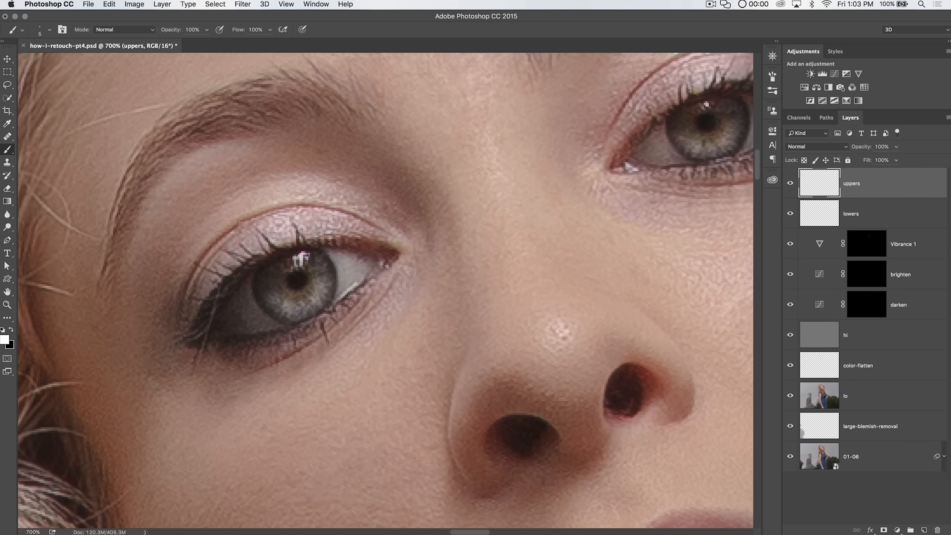
click(7, 85)
mouse_move(301, 256)
mouse_down()
mouse_move(288, 275)
mouse_move(313, 259)
mouse_move(301, 255)
mouse_up()
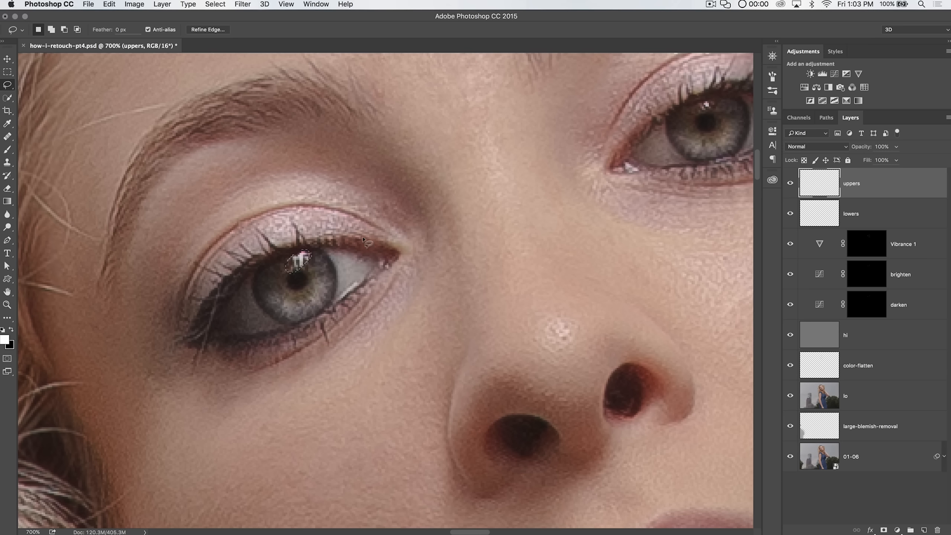
key(super+d)
scroll(318, 263, up, 3)
key(b)
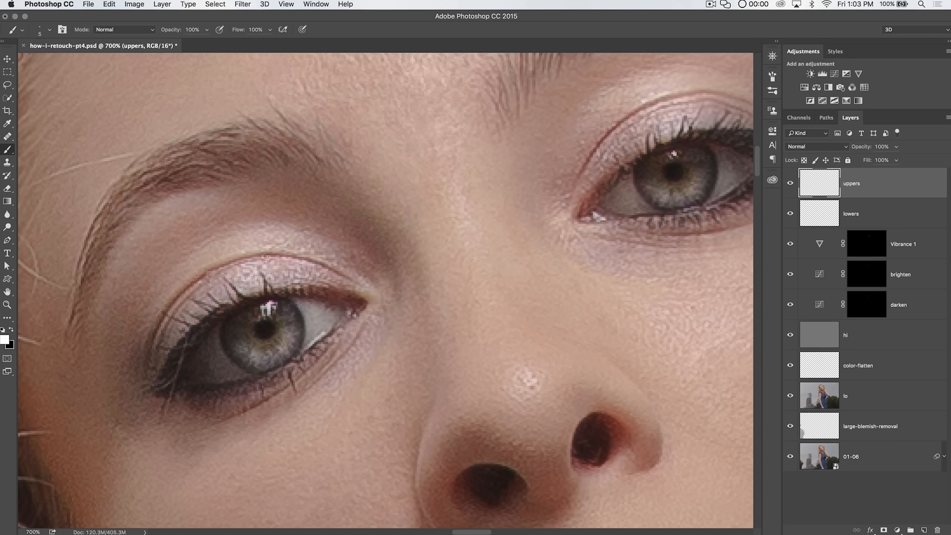
key(bracketright)
key(bracketright)
key(bracketleft)
click(268, 309)
click(673, 156)
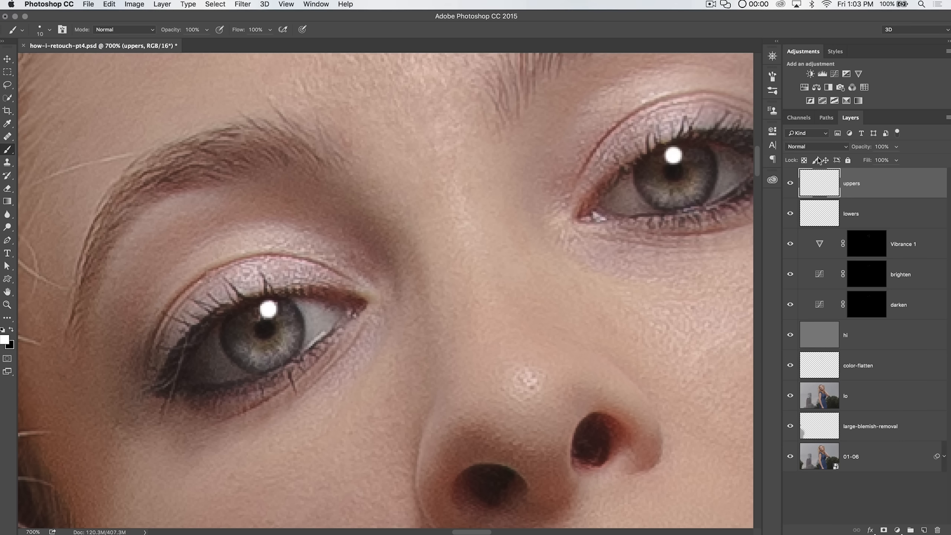
Step: Set the uppers layer to Soft Light and reapply the last Gaussian Blur to it
click(837, 147)
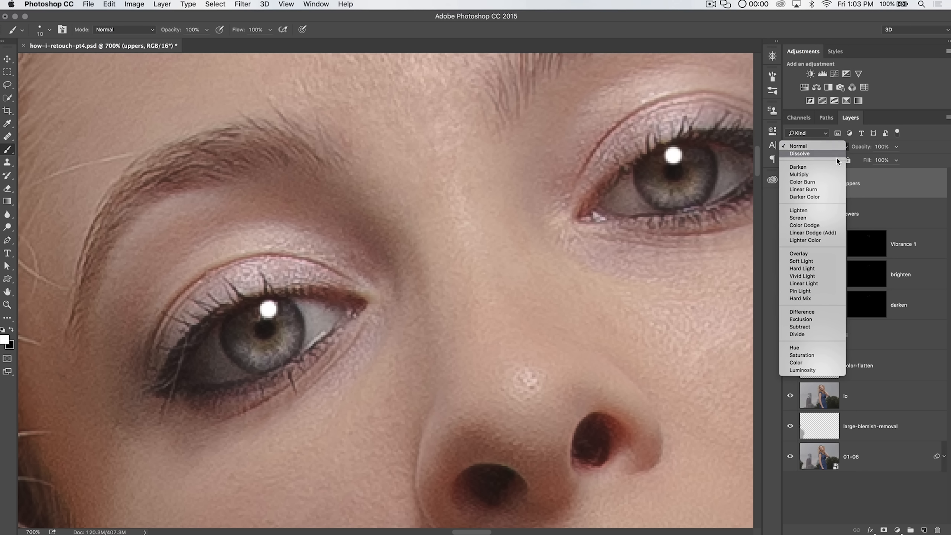
click(809, 268)
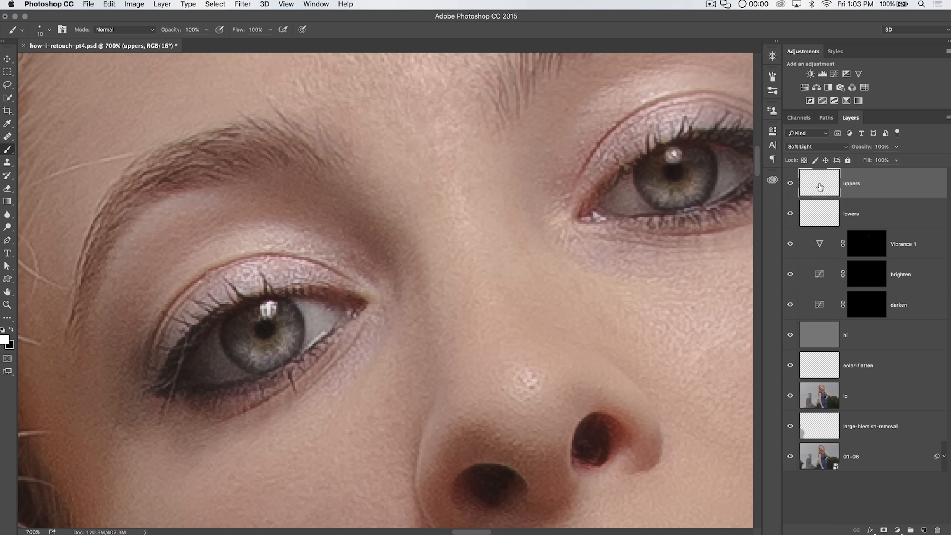
click(242, 4)
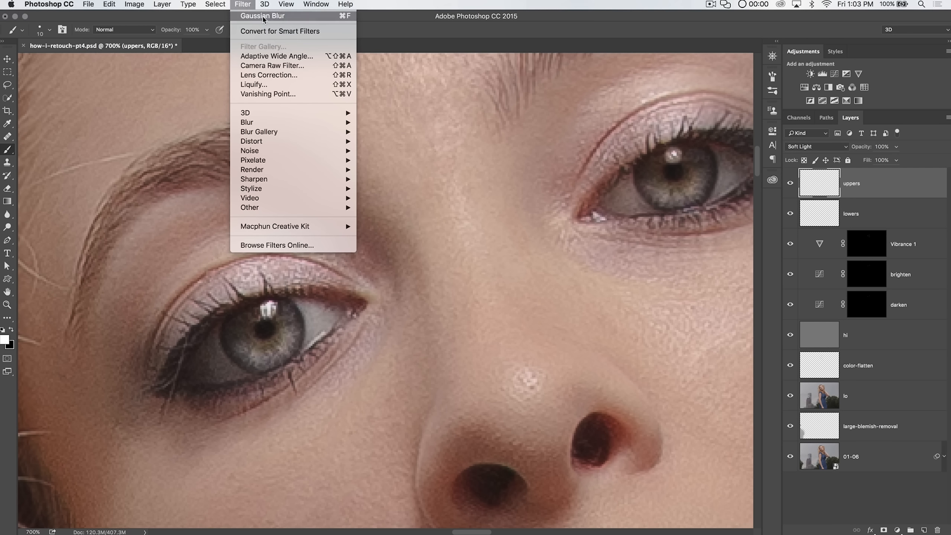
click(253, 15)
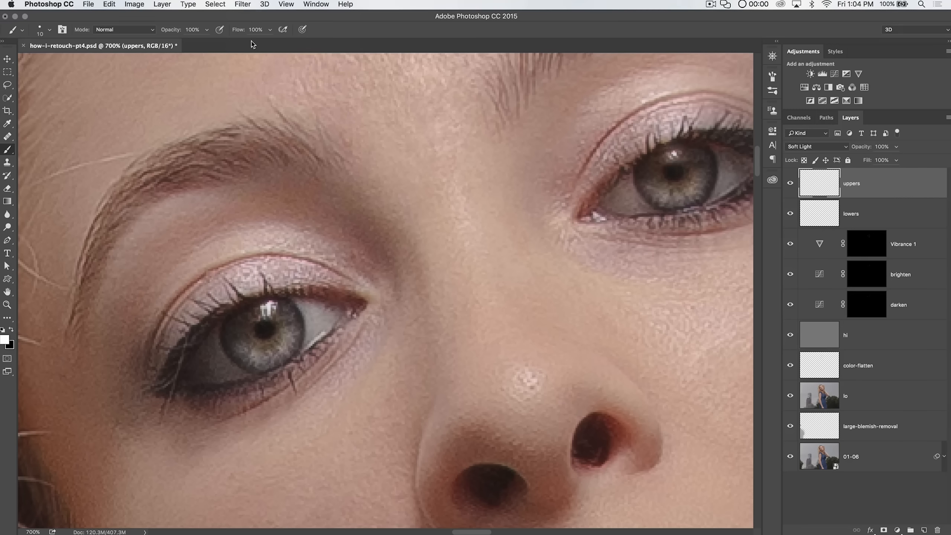
Step: Apply a Gaussian Blur with a 1 pixel radius to the uppers layer
click(243, 5)
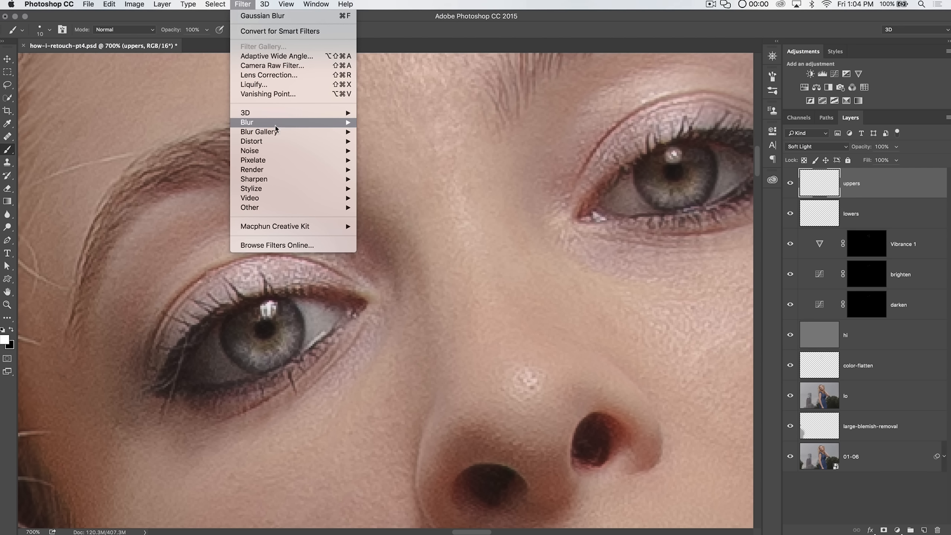
mouse_move(273, 126)
click(390, 165)
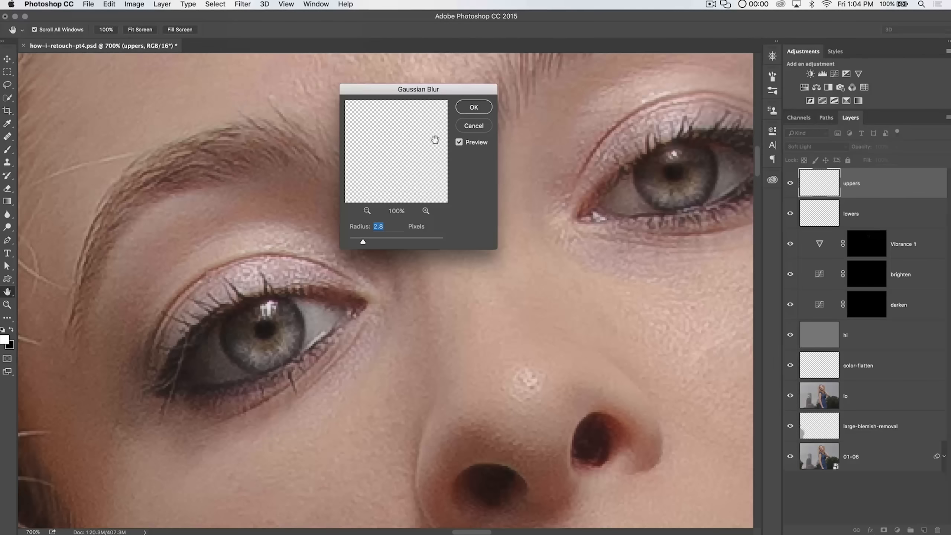
text(1.5)
click(472, 110)
double_click(399, 229)
text(1)
key(Return)
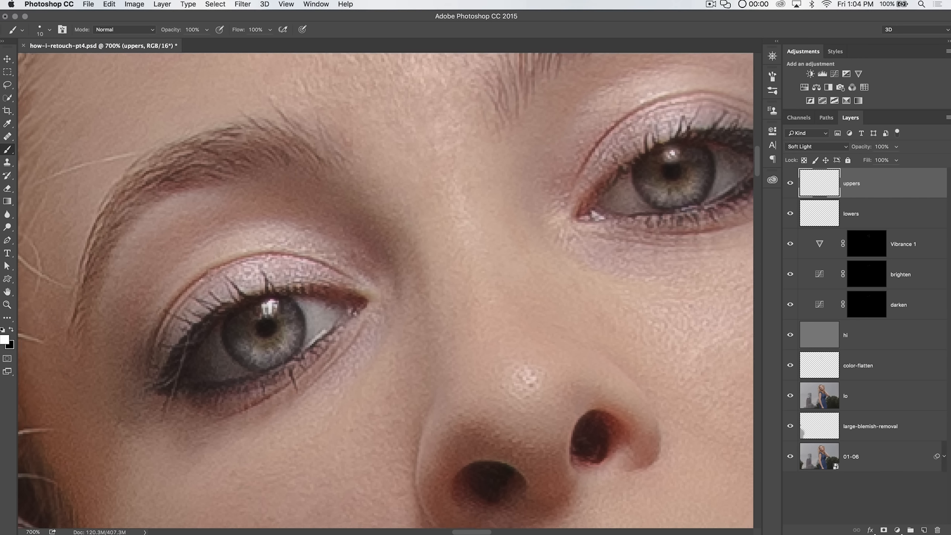
Step: Add a new empty layer above lowers and name it right-eye-catchlight
key(super+minus)
key(super+minus)
key(super+minus)
key(super+minus)
key(super+minus)
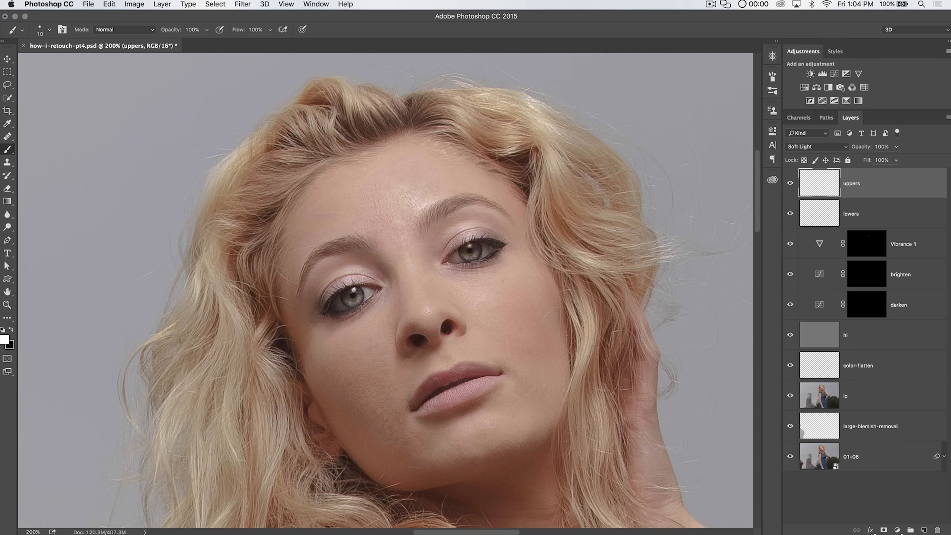
click(869, 214)
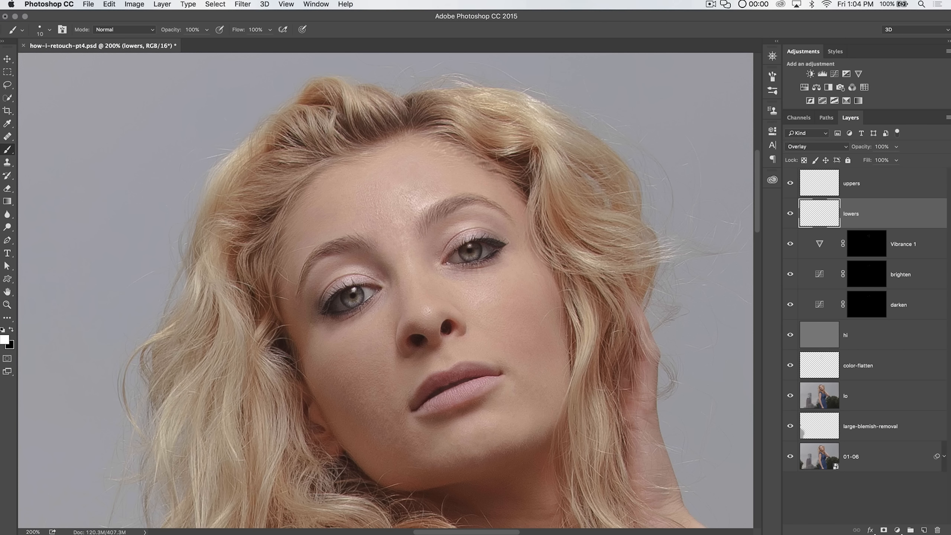
click(924, 529)
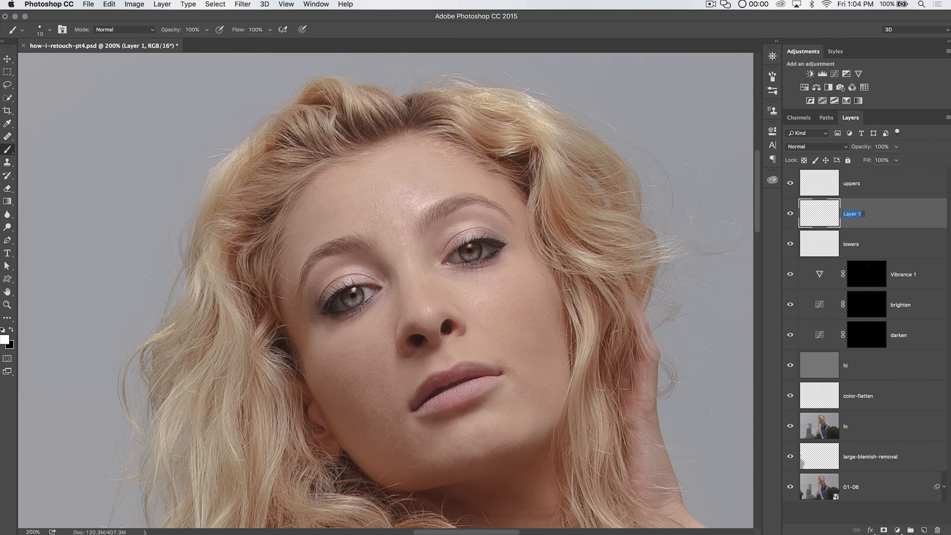
text(right-eye-catchlight)
key(Return)
Step: Hide the uppers layer and switch to the Clone Stamp with a 10 px brush
key(z)
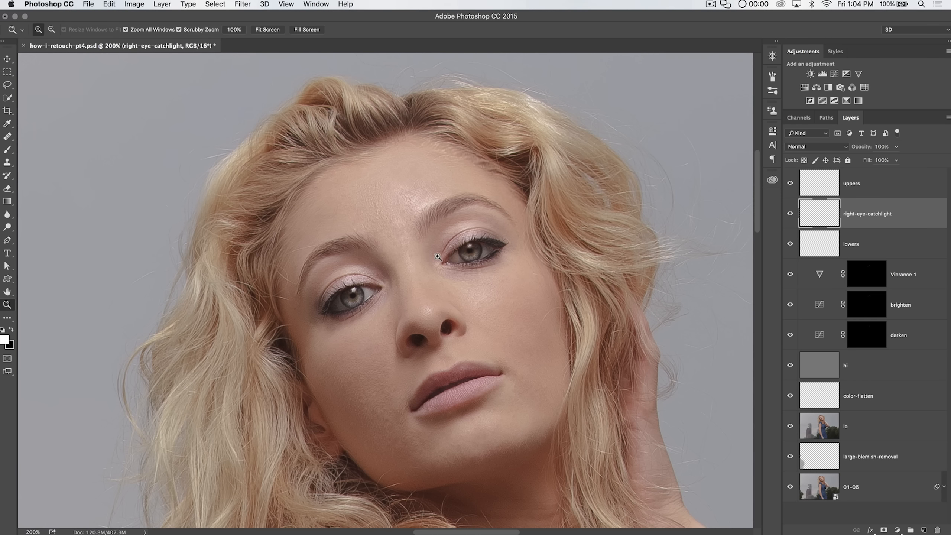
click(475, 251)
click(475, 251)
drag(429, 279, 505, 269)
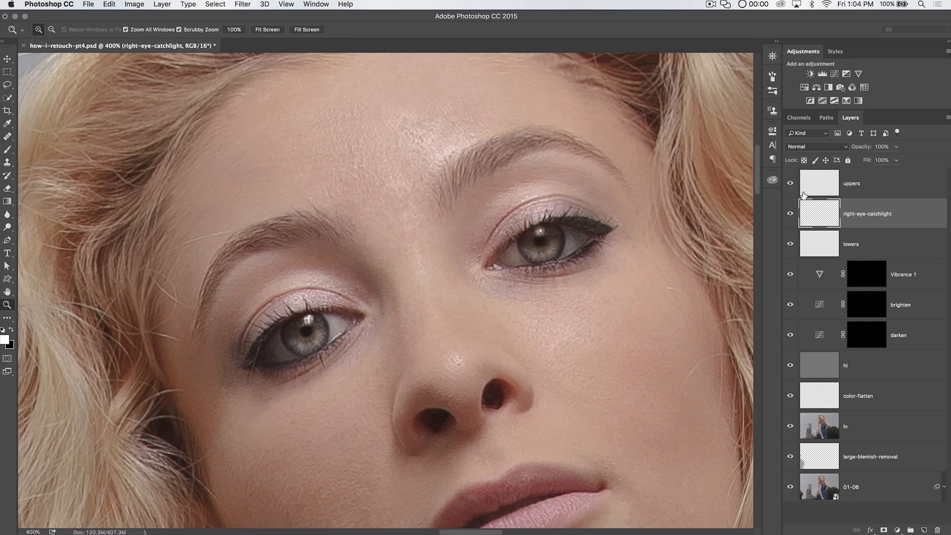
click(791, 185)
key(s)
drag(174, 34, 243, 27)
mouse_move(173, 33)
mouse_down()
mouse_move(225, 31)
mouse_move(178, 32)
mouse_up()
right_click(308, 238)
drag(380, 309, 394, 311)
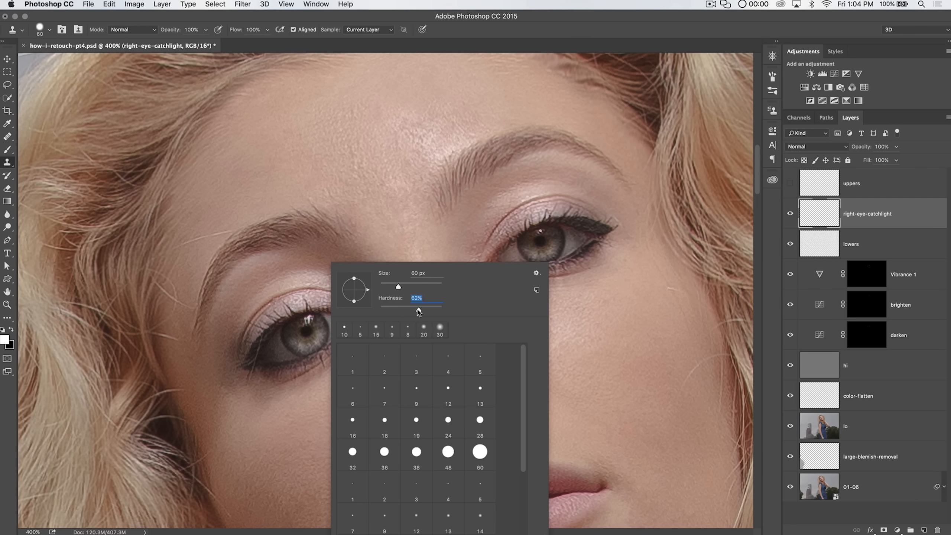
drag(397, 287, 386, 287)
text(10)
key(Tab)
key(Return)
Step: Sampling Current & Below, clone the left eye's catchlight onto the top of the right iris
key(z)
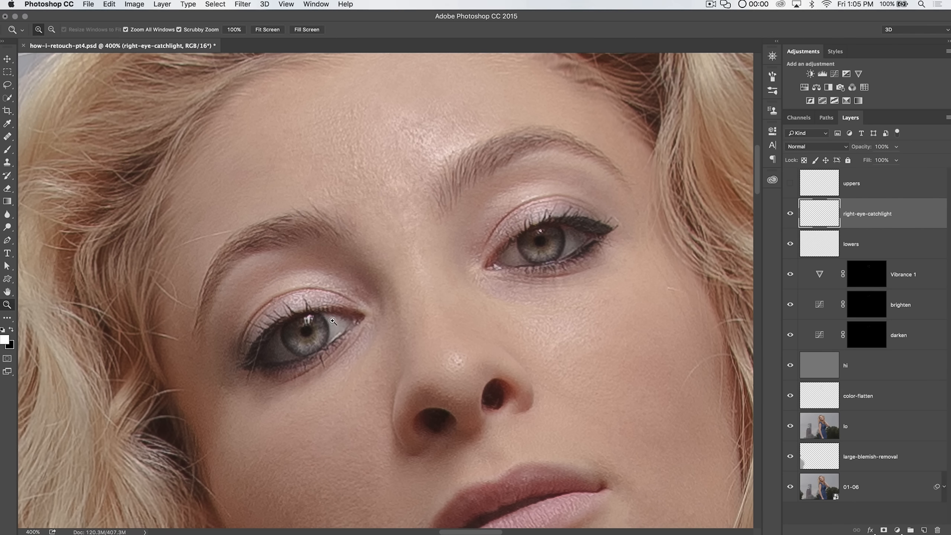
click(327, 307)
click(325, 311)
drag(291, 333, 349, 294)
click(348, 294)
key(s)
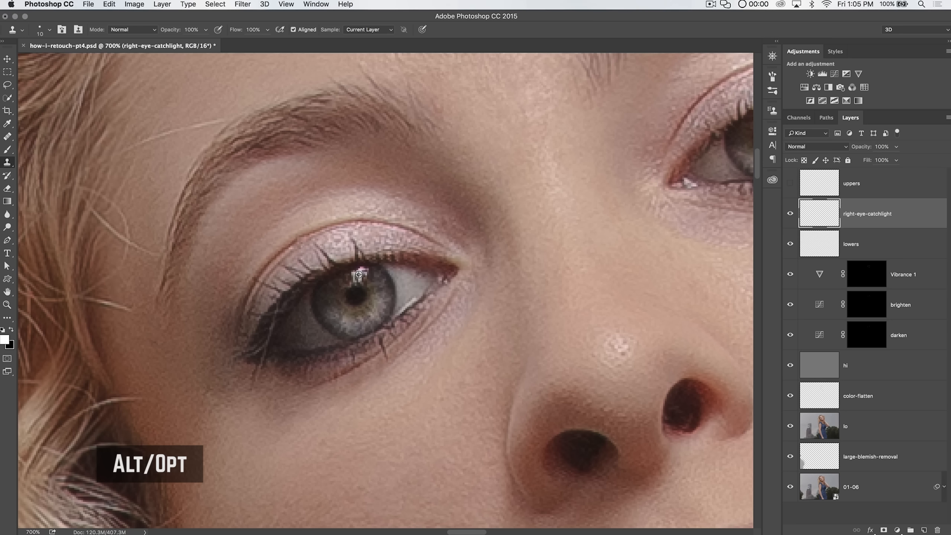
drag(627, 199, 314, 316)
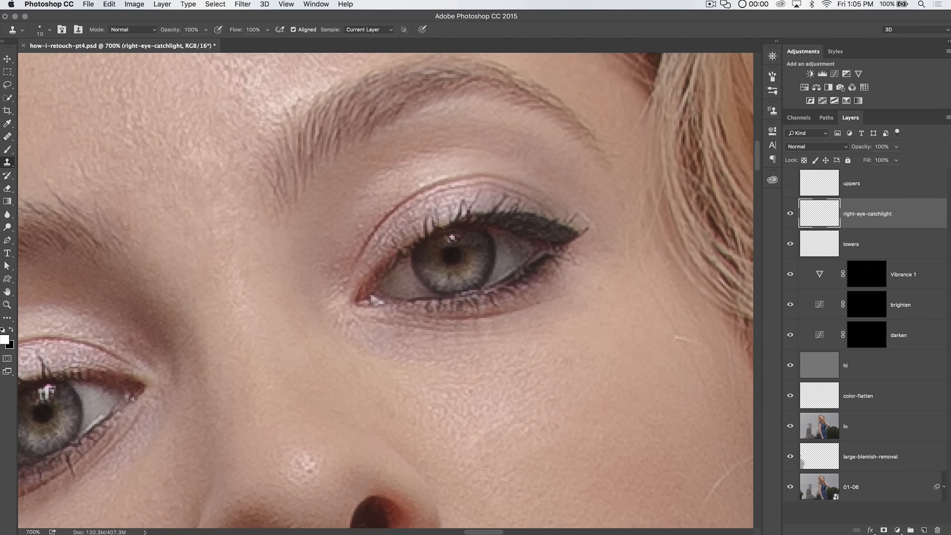
click(377, 32)
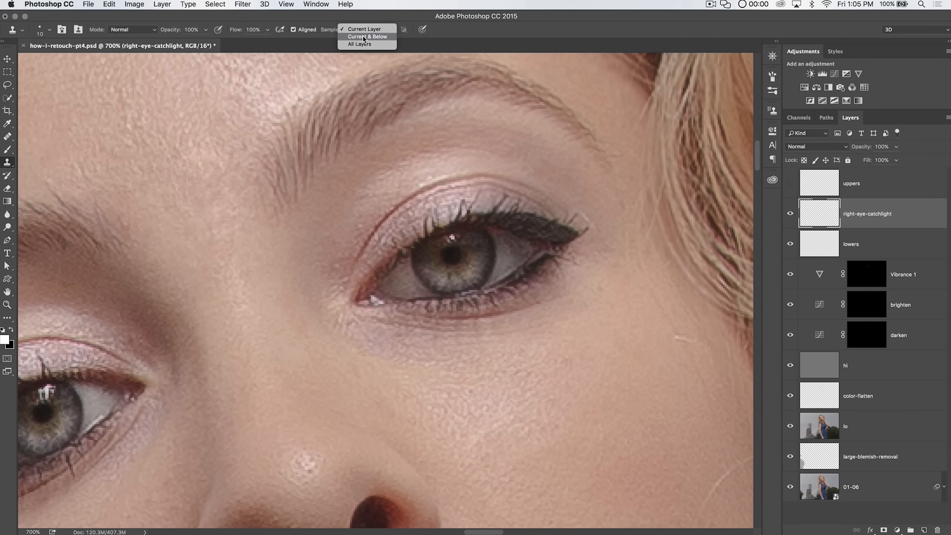
click(365, 38)
drag(277, 318, 504, 196)
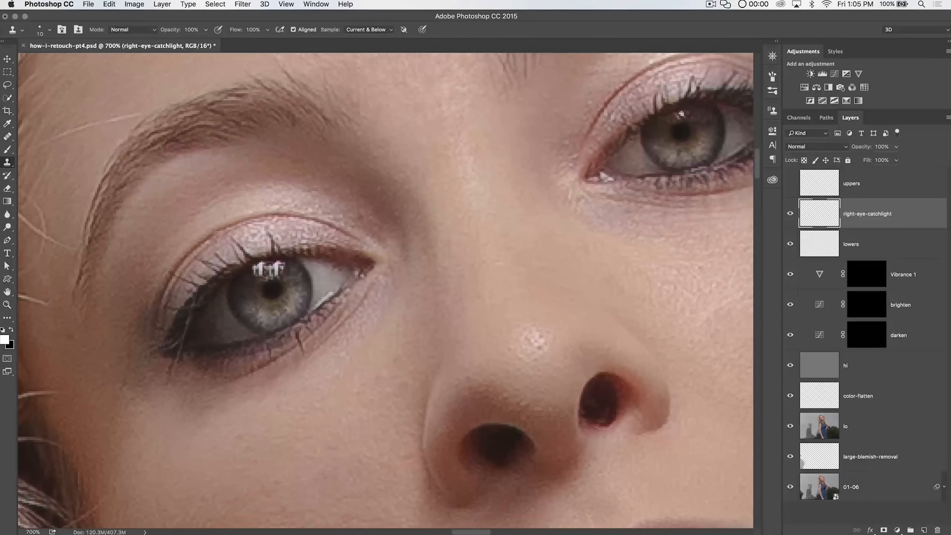
alt+click(276, 267)
drag(618, 154, 438, 267)
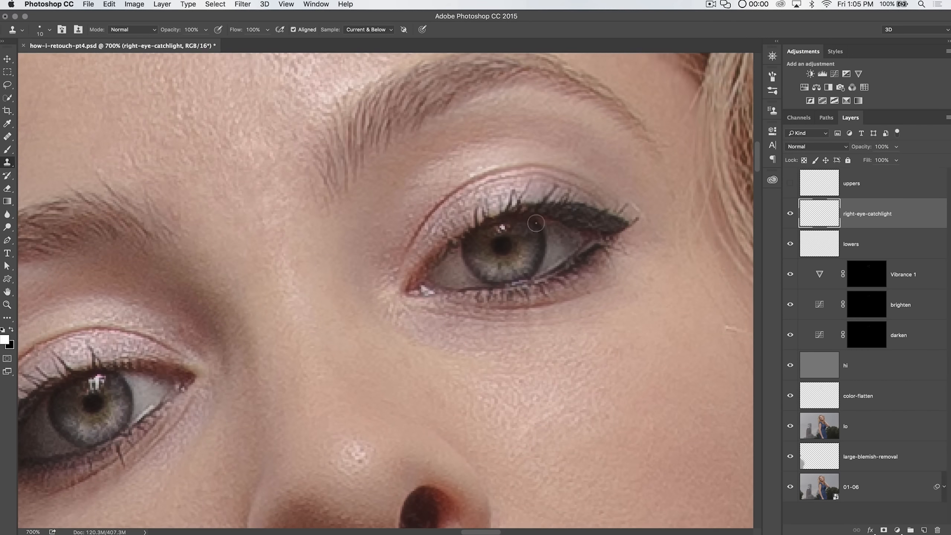
click(503, 229)
key(super+z)
click(501, 230)
Step: Show the uppers layer again and set the right-eye-catchlight layer's opacity to 81%
click(791, 183)
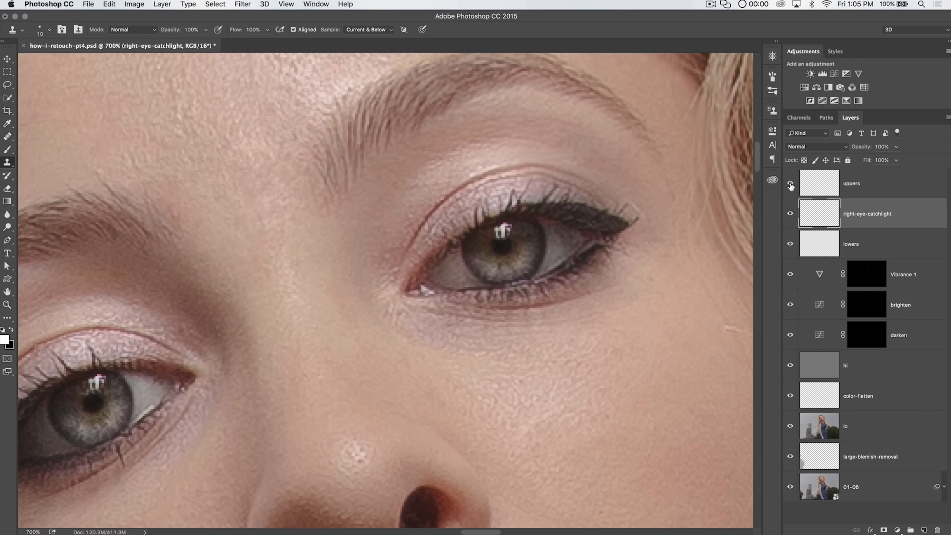
click(823, 187)
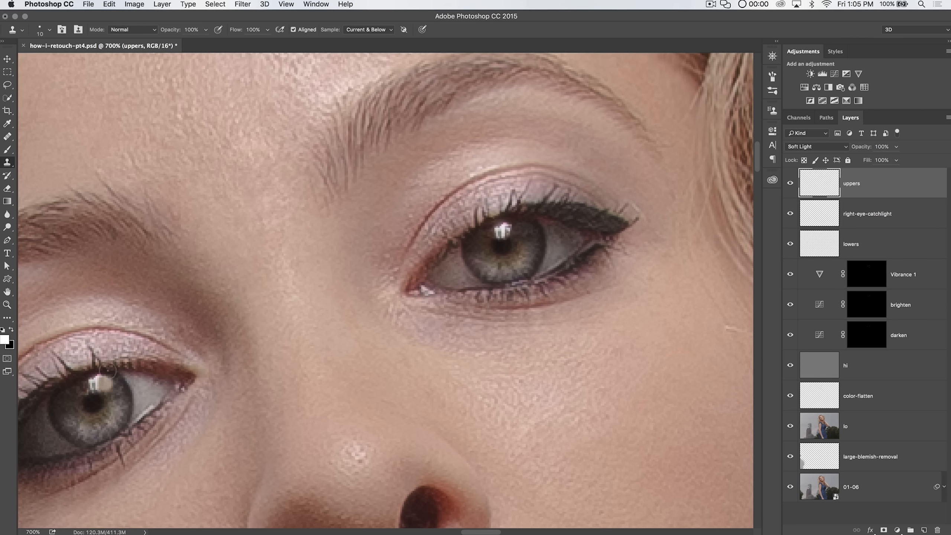
click(867, 221)
drag(865, 151, 863, 150)
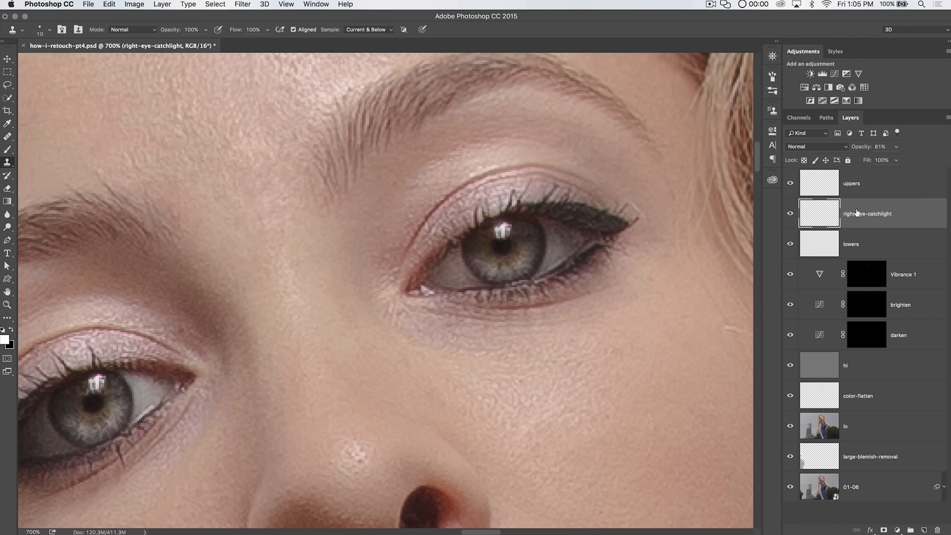
click(859, 149)
click(858, 149)
click(860, 179)
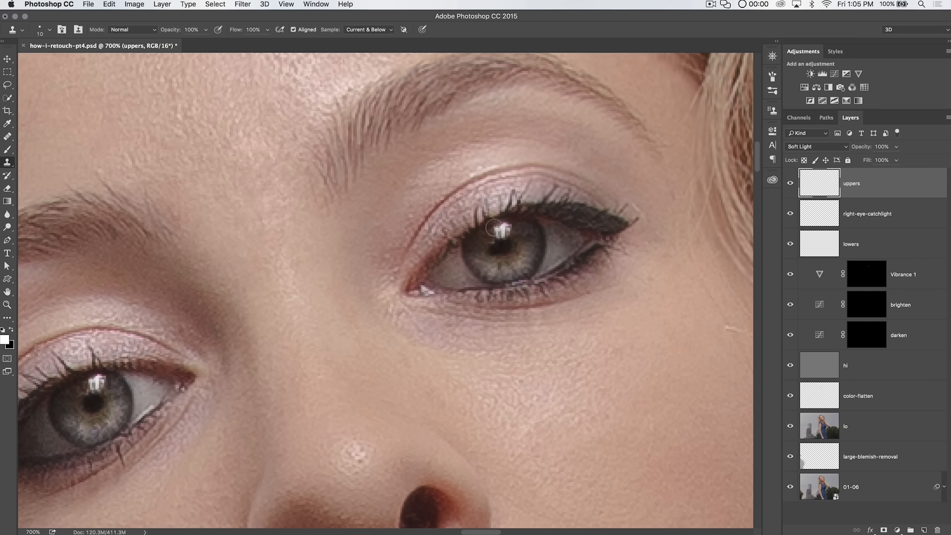
click(883, 529)
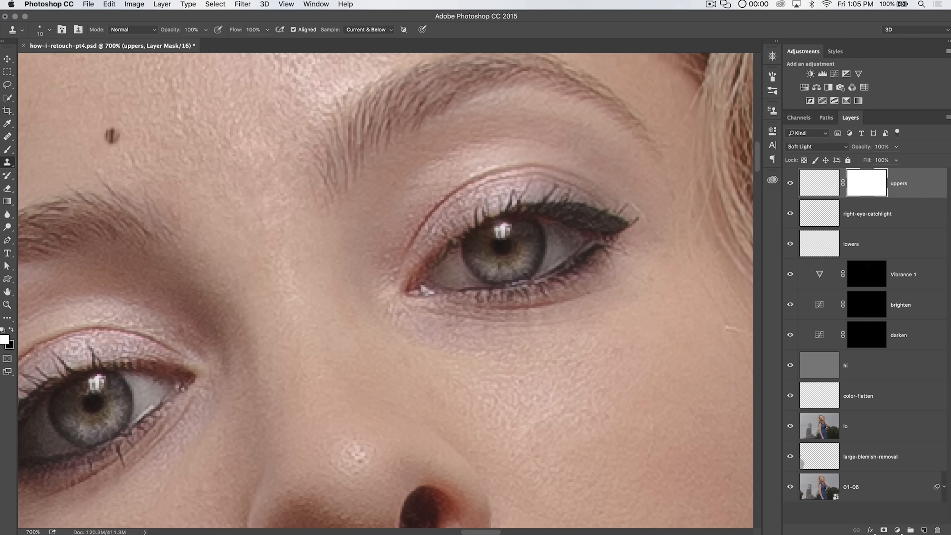
click(7, 149)
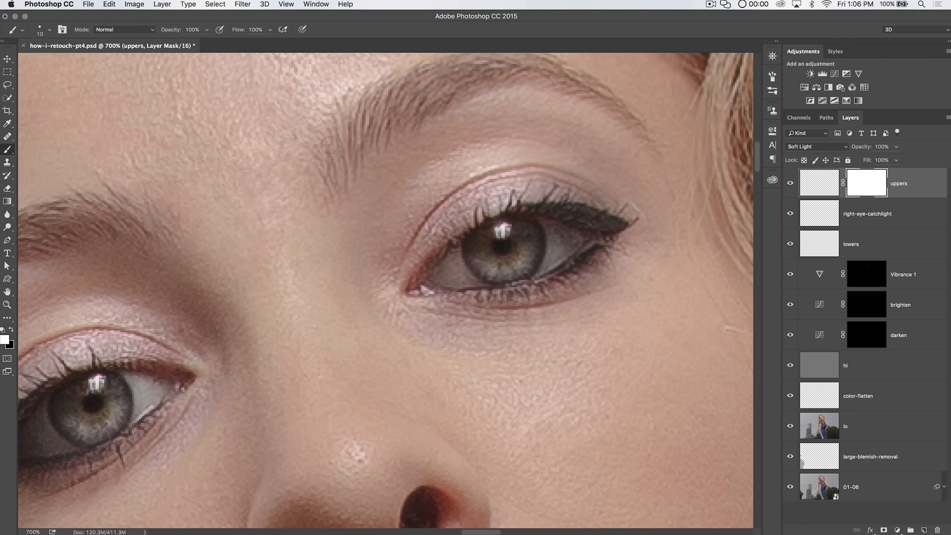
key(x)
key(bracketright)
key(bracketright)
key(bracketright)
key(bracketright)
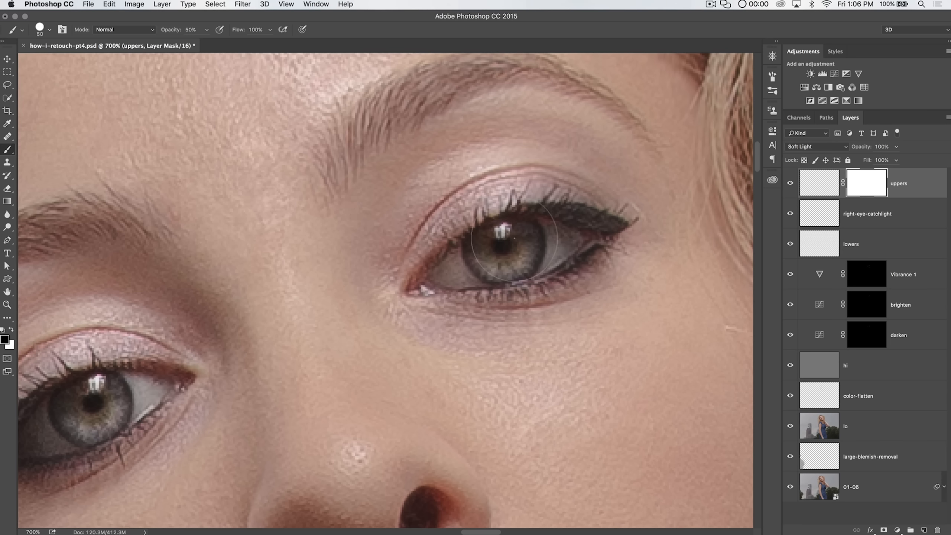
key(super+minus)
key(super+minus)
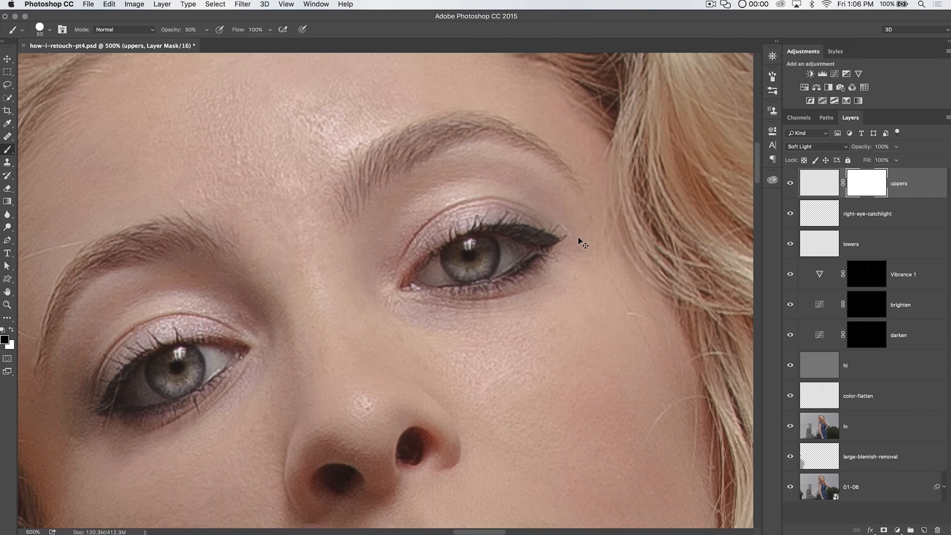
key(super+minus)
key(super+minus)
key(super+minus)
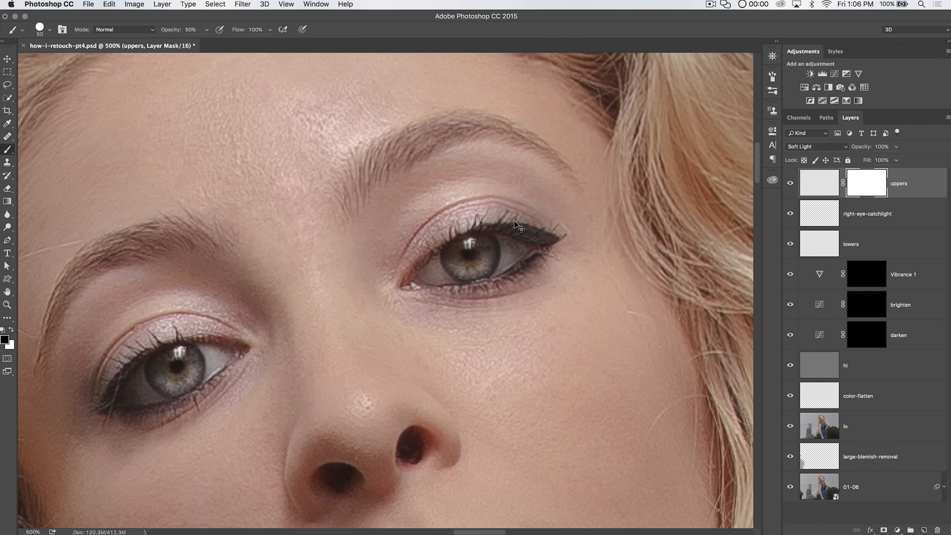
key(super+minus)
key(super+minus)
key(super+minus)
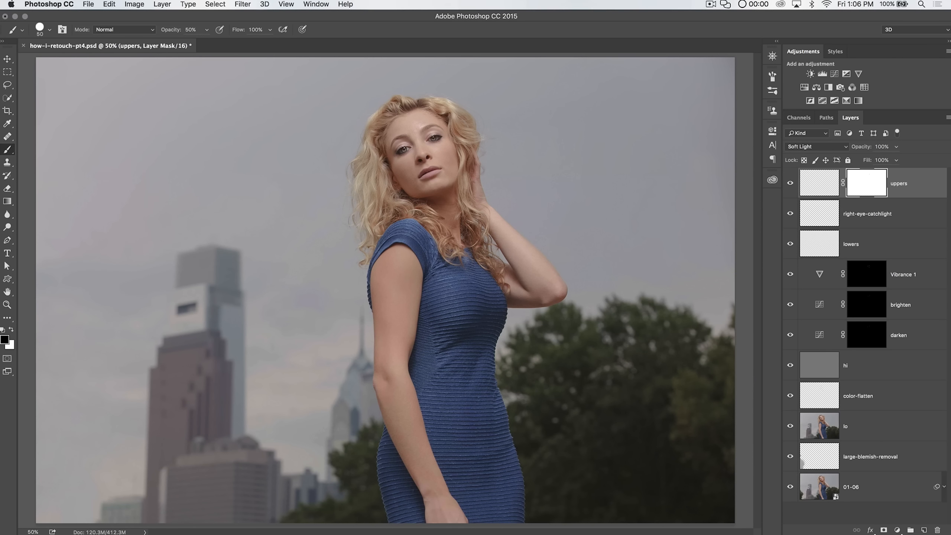
shift+click(868, 187)
key(super+2)
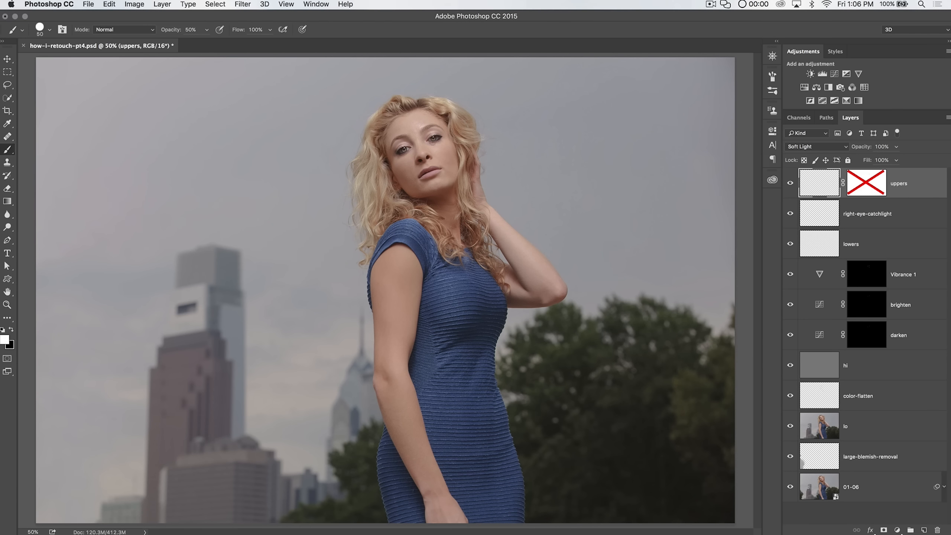
shift+click(866, 183)
drag(866, 184, 937, 530)
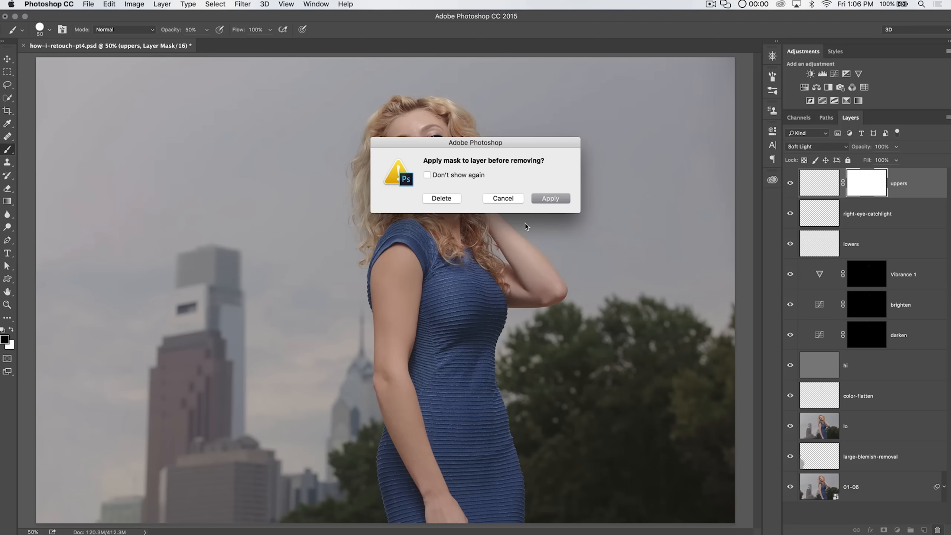
click(441, 198)
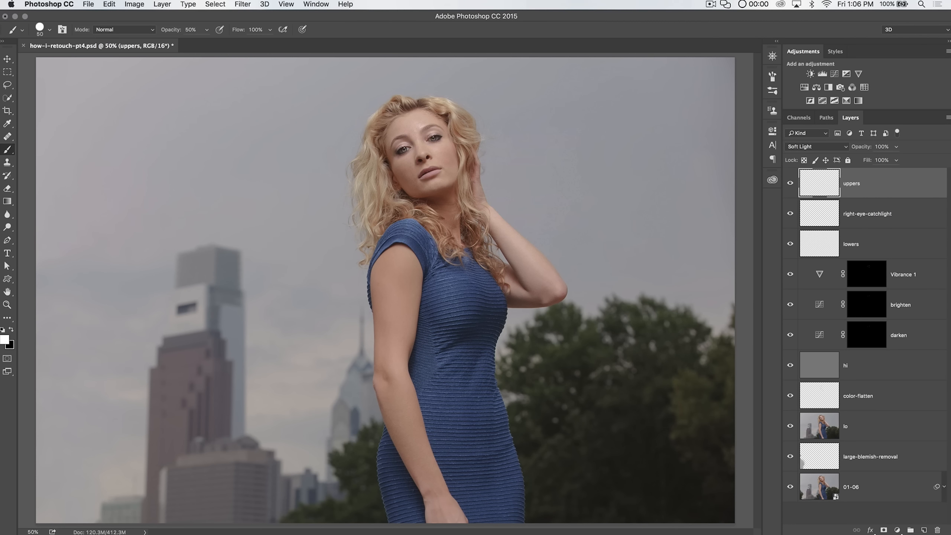
Step: Set the brighten Curves layer's opacity to 85%
mouse_move(790, 337)
mouse_down()
mouse_move(789, 195)
mouse_move(799, 192)
mouse_move(790, 201)
mouse_move(790, 336)
mouse_up()
click(827, 328)
click(811, 307)
key(x)
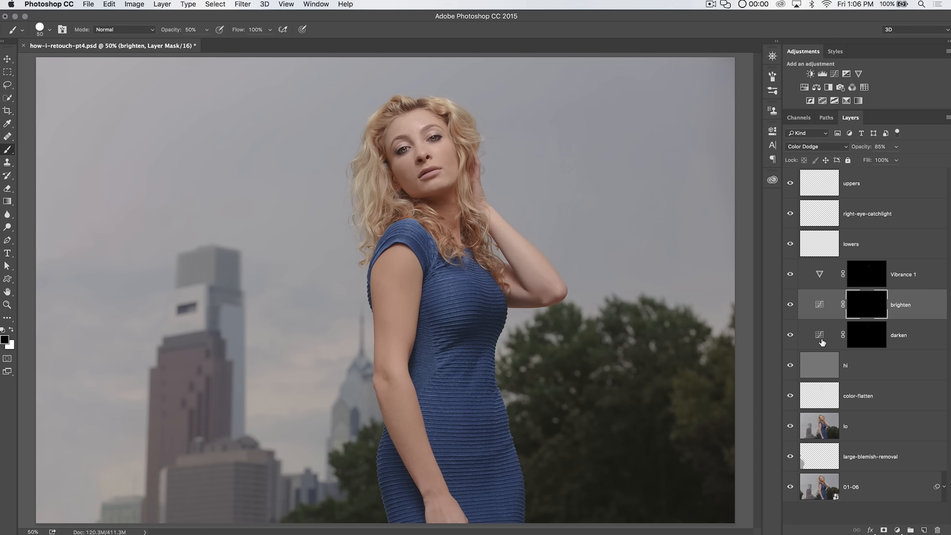
drag(863, 149, 851, 150)
Step: Lower the uppers layer's opacity to 74%
click(816, 335)
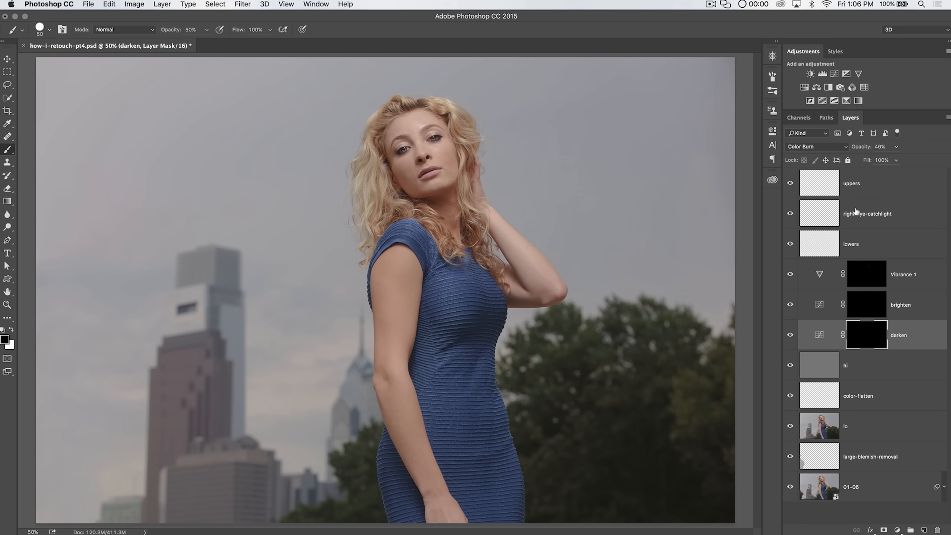
click(818, 244)
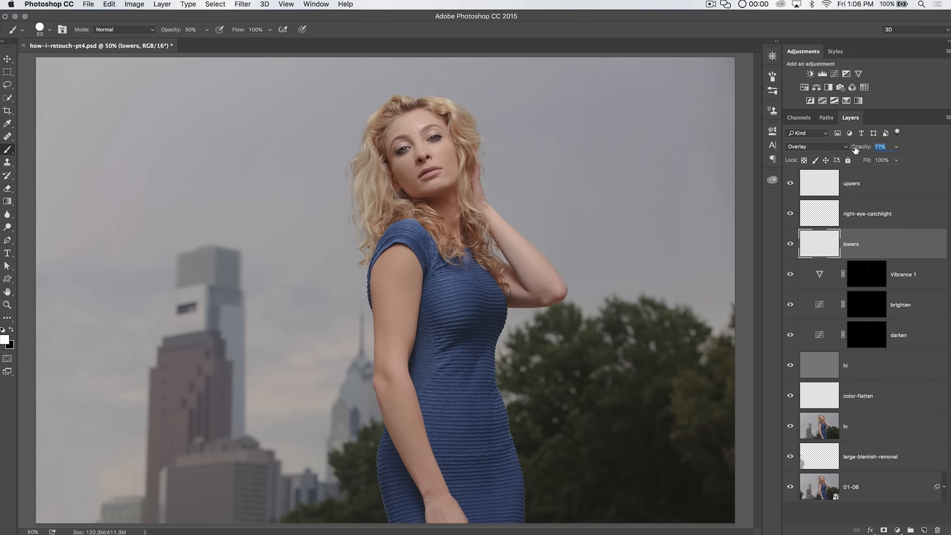
click(836, 186)
drag(862, 149, 863, 149)
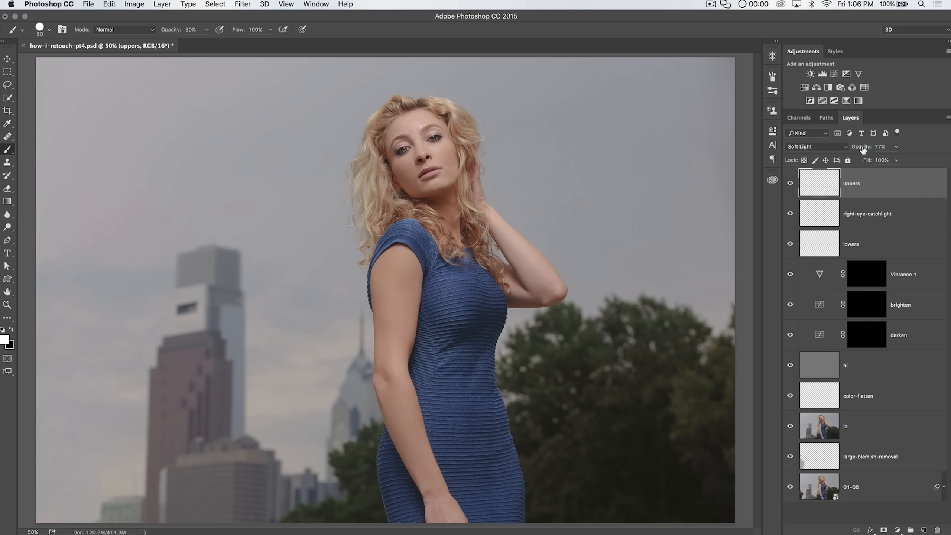
Step: Lower the right-eye-catchlight layer's opacity to 53%, then select the darken layer
click(858, 216)
click(858, 148)
drag(855, 147, 860, 148)
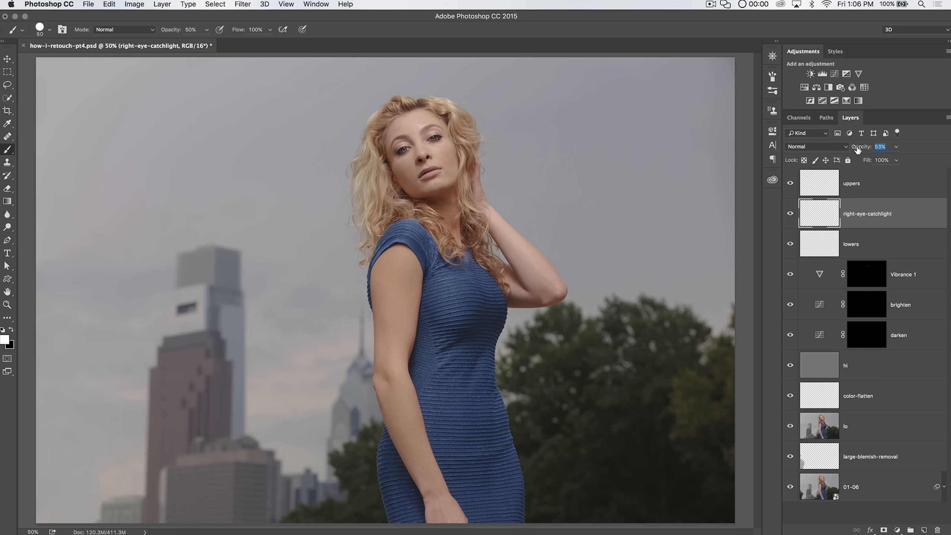
click(816, 338)
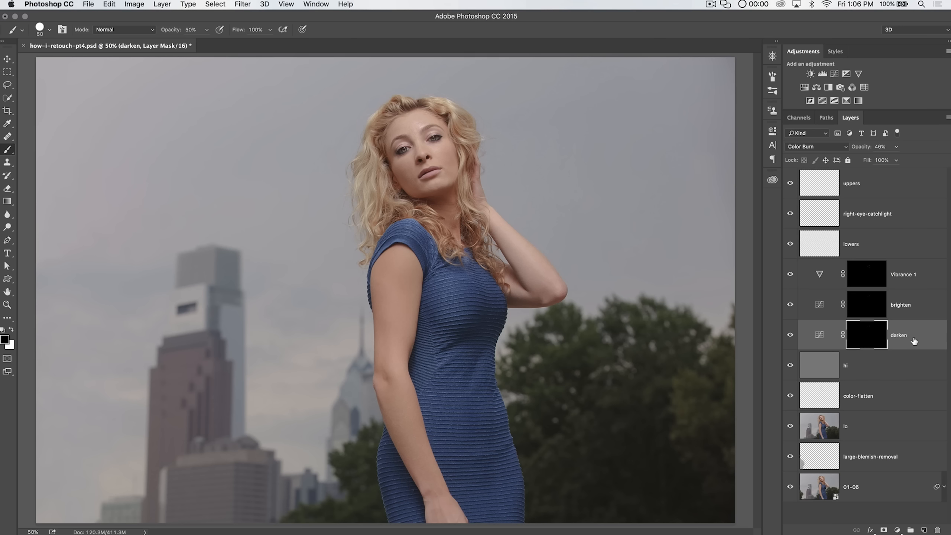
key(shift)
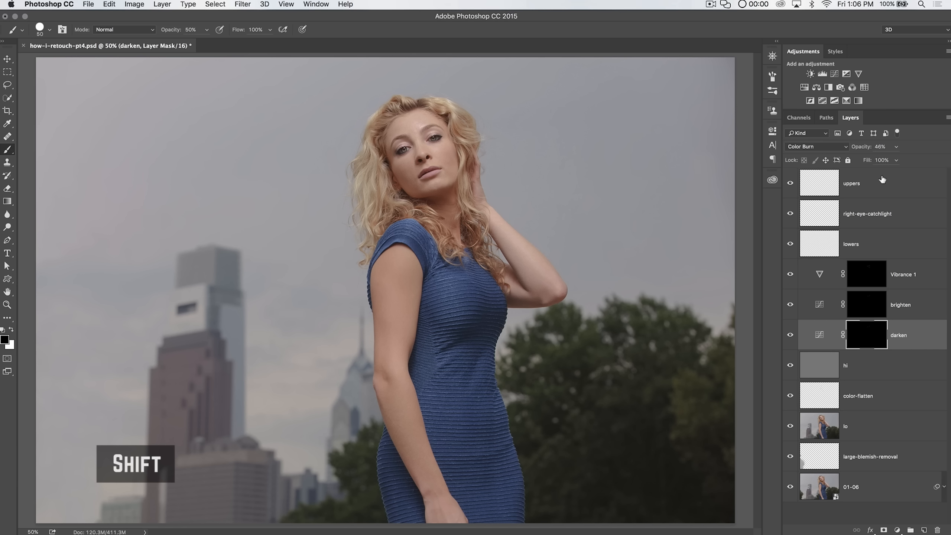
Step: Group the layers from uppers down to darken and name the group Eye-Retouch
shift+click(882, 179)
key(ctrl+g)
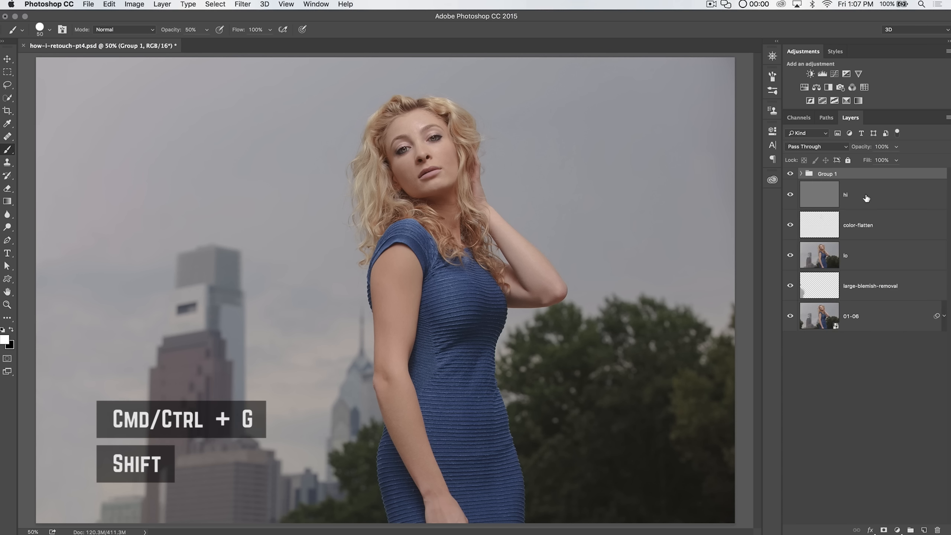
double_click(836, 174)
text(E)
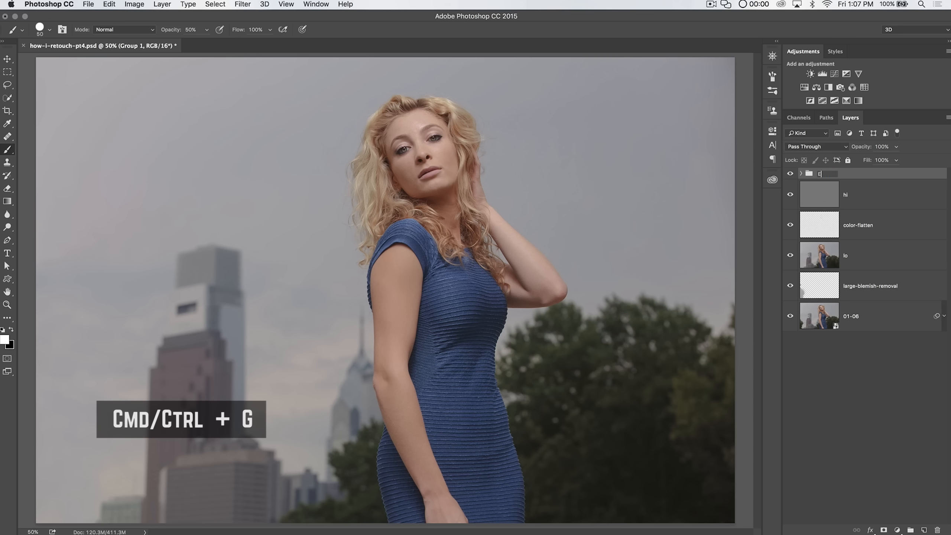
text(ye-Retouch)
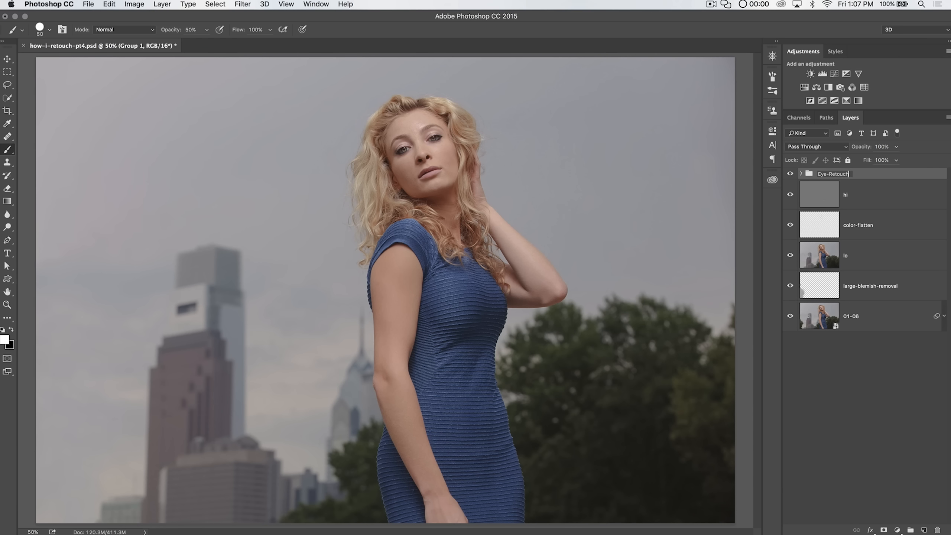
key(Return)
Step: Toggle the Eye-Retouch group's visibility on and off at closer zoom to compare the eyes before and after
click(790, 174)
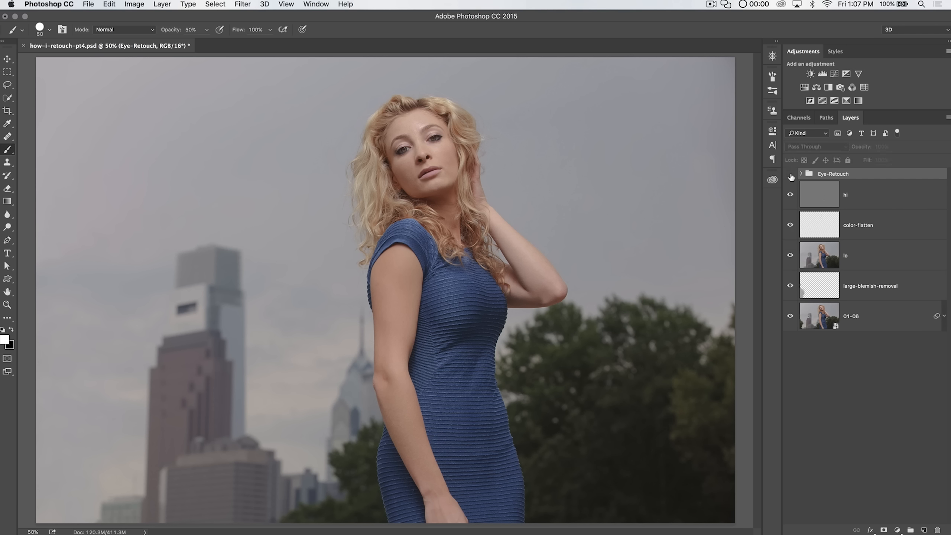
click(790, 175)
key(z)
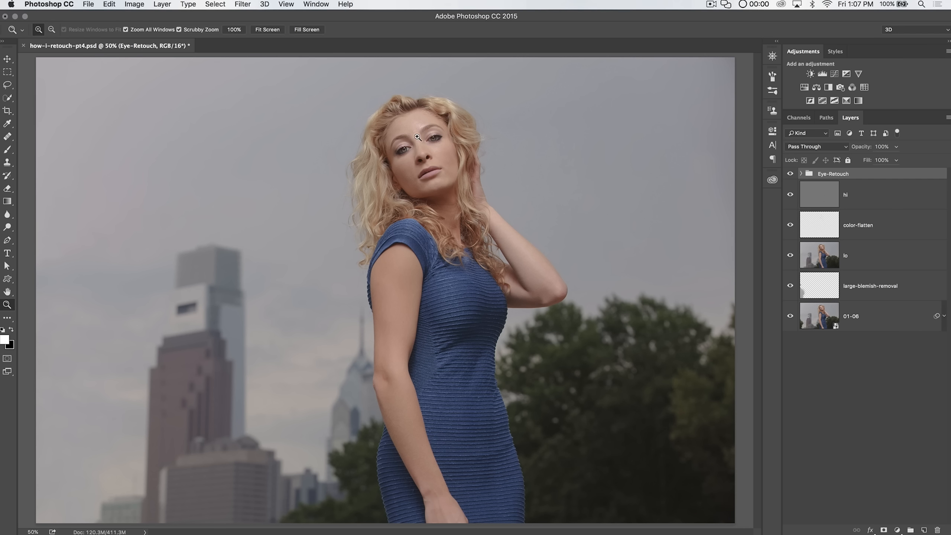
click(422, 164)
scroll(422, 165, down, 10)
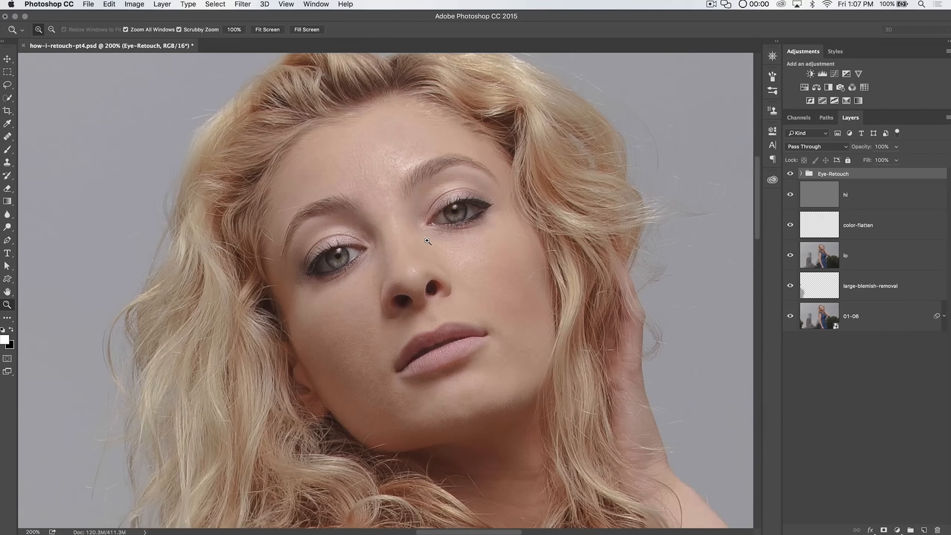
click(428, 242)
click(791, 175)
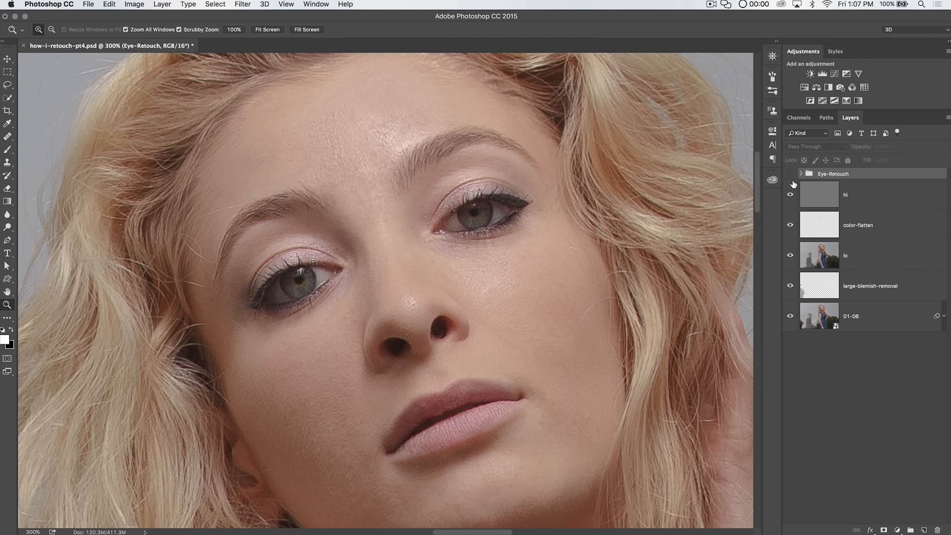
click(791, 175)
click(791, 175)
click(791, 175)
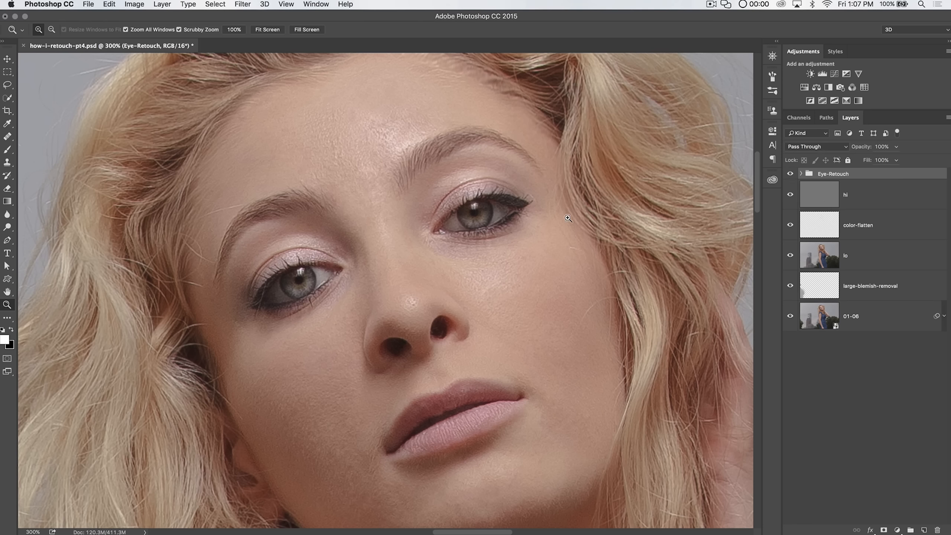
alt+click(429, 183)
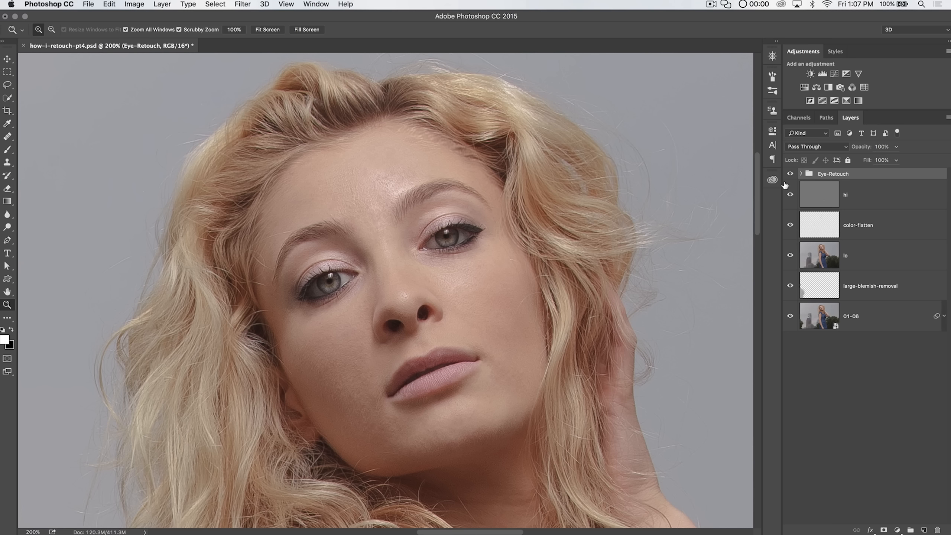
Step: Expand the Eye-Retouch group, inspect the lowers layer's opacity, and collapse the group again
click(800, 174)
click(846, 255)
click(859, 147)
drag(859, 148, 855, 148)
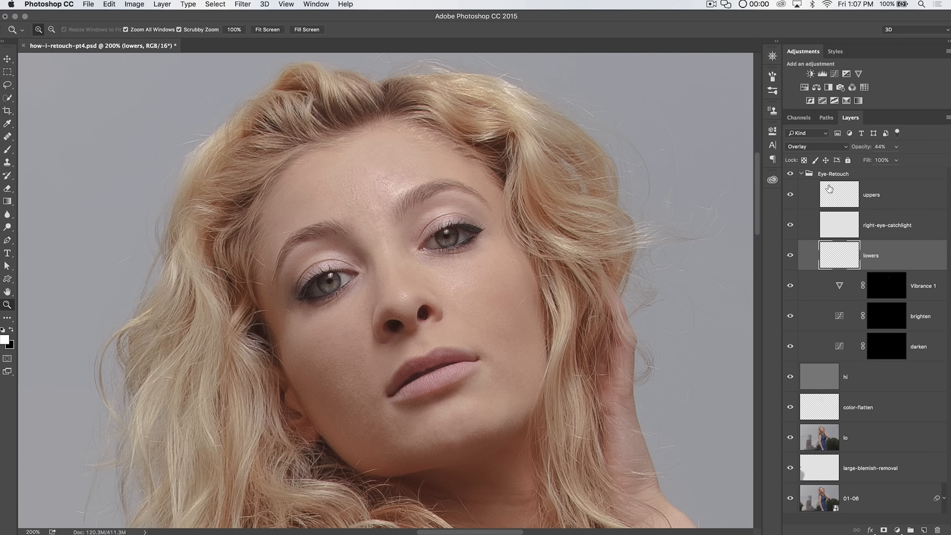
click(801, 174)
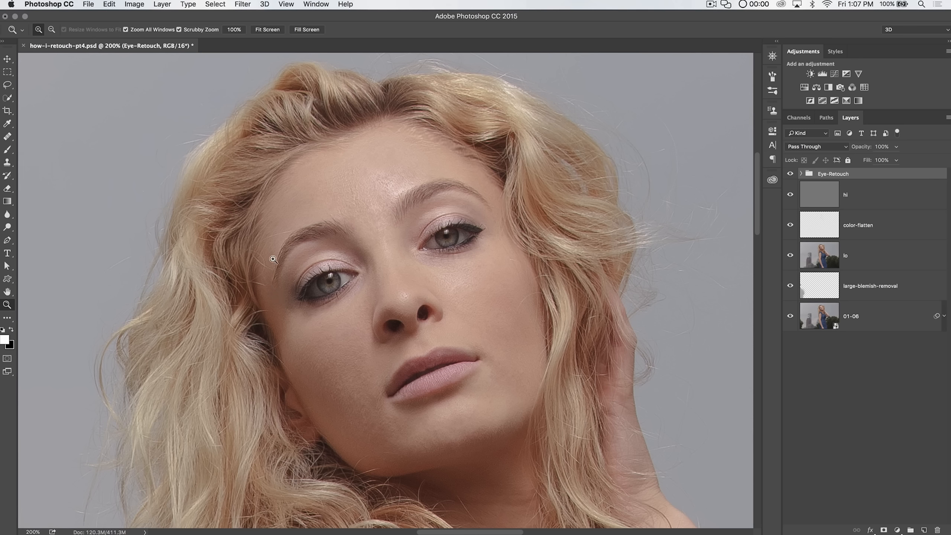
Step: Select the hi layer and zoom in to examine the forehead and eyebrow skin texture
click(826, 196)
drag(277, 233, 361, 238)
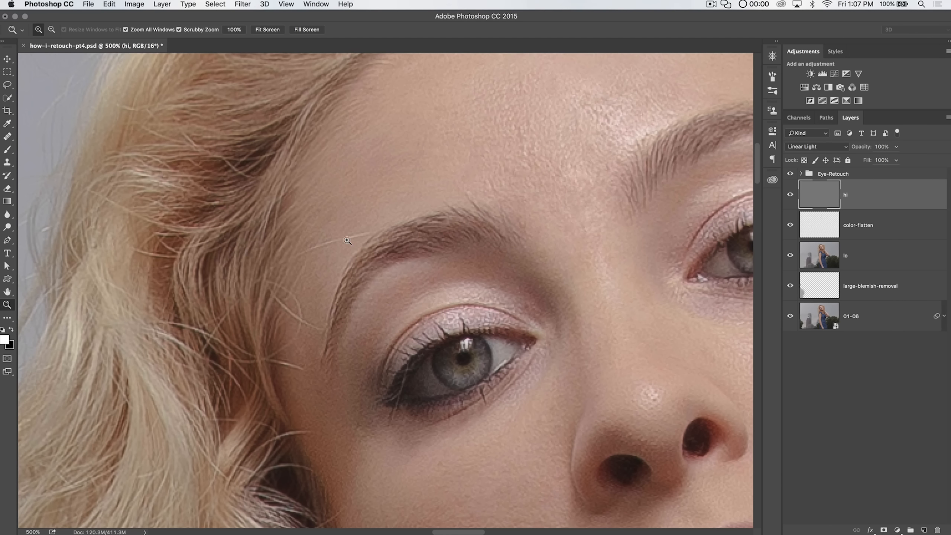
key(j)
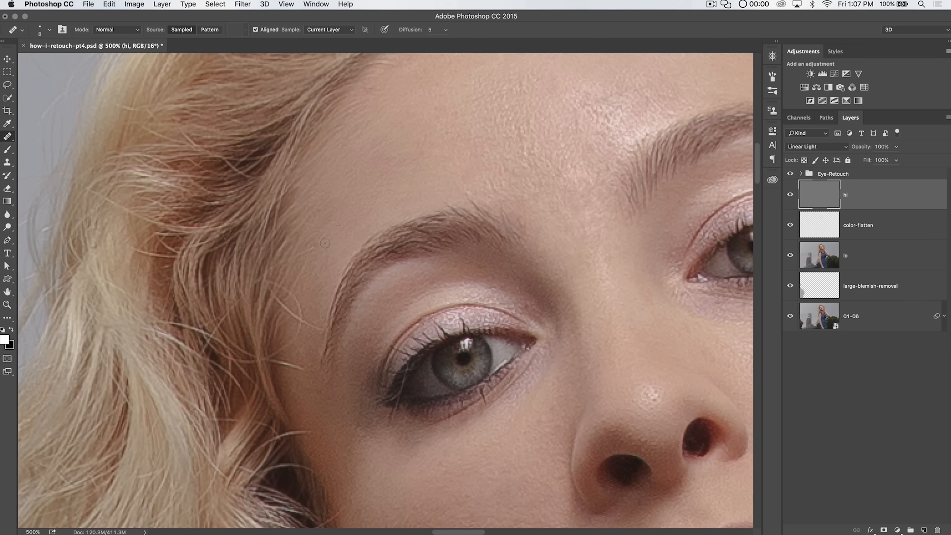
alt+click(349, 214)
drag(327, 299, 326, 295)
scroll(430, 217, right, 5)
scroll(431, 218, down, 2)
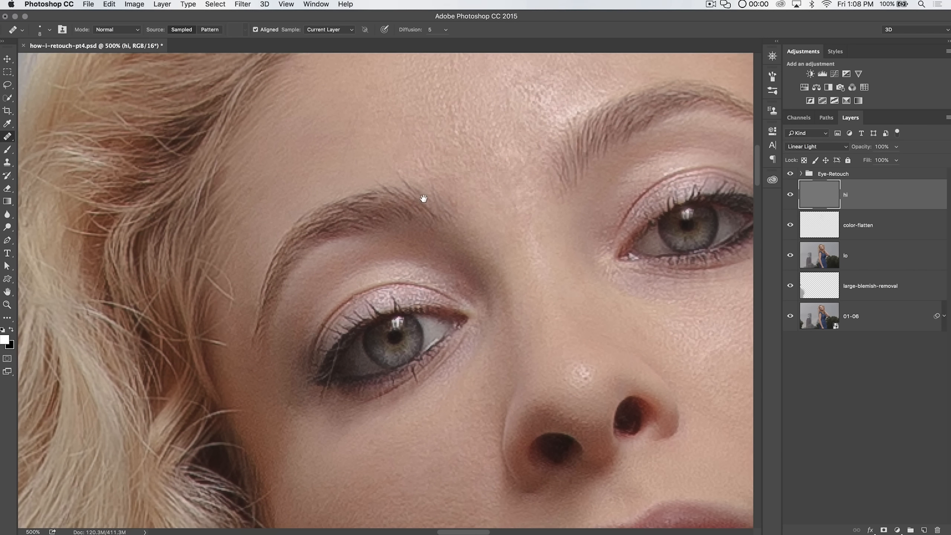
scroll(569, 185, right, 10)
scroll(569, 185, up, 5)
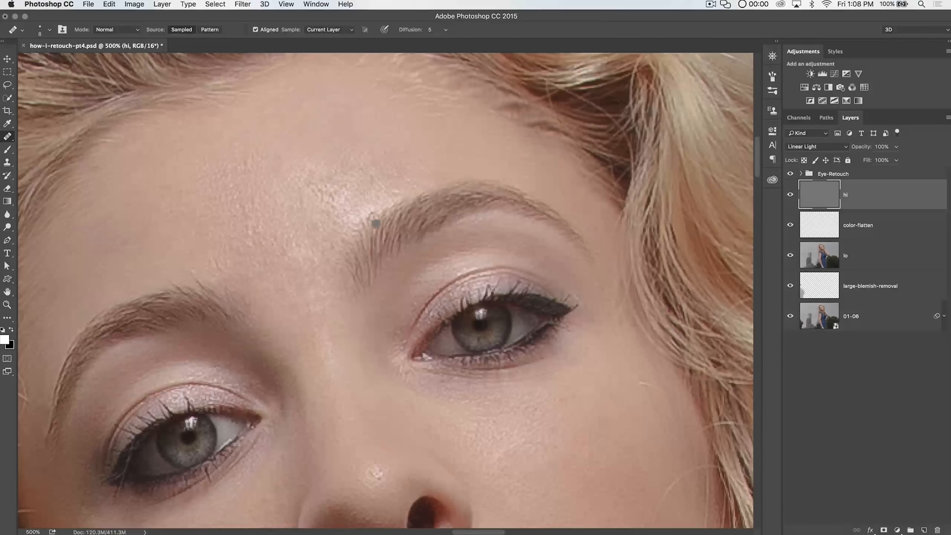
scroll(566, 247, up, 3)
scroll(566, 248, left, 1)
key(p)
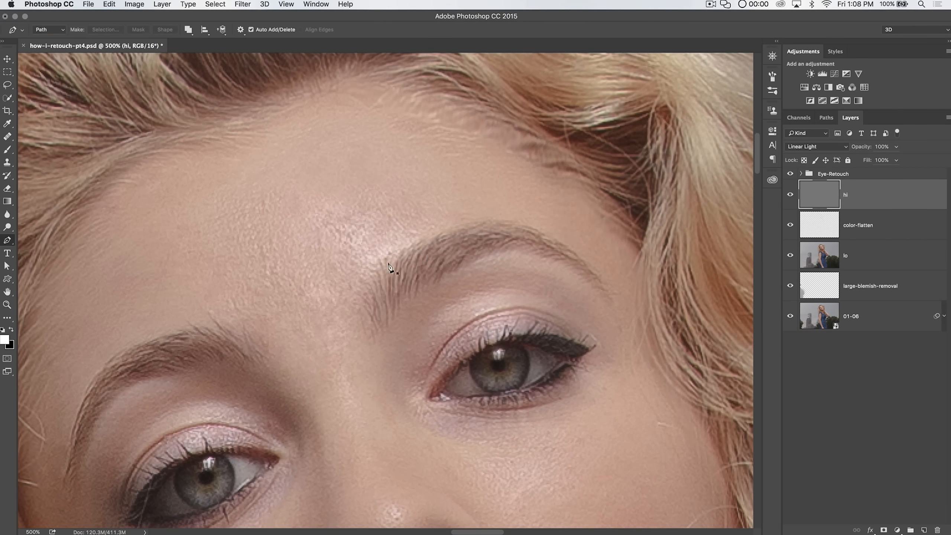
Step: Draw a Pen path around the shiny forehead area above the upper eyebrow and convert it to a selection
drag(366, 331, 367, 342)
drag(386, 259, 413, 236)
drag(533, 226, 583, 241)
click(608, 297)
drag(644, 301, 647, 289)
drag(661, 224, 661, 217)
drag(593, 139, 554, 130)
click(456, 120)
click(360, 154)
click(314, 219)
click(306, 285)
drag(319, 333, 324, 339)
click(336, 359)
click(356, 364)
click(376, 346)
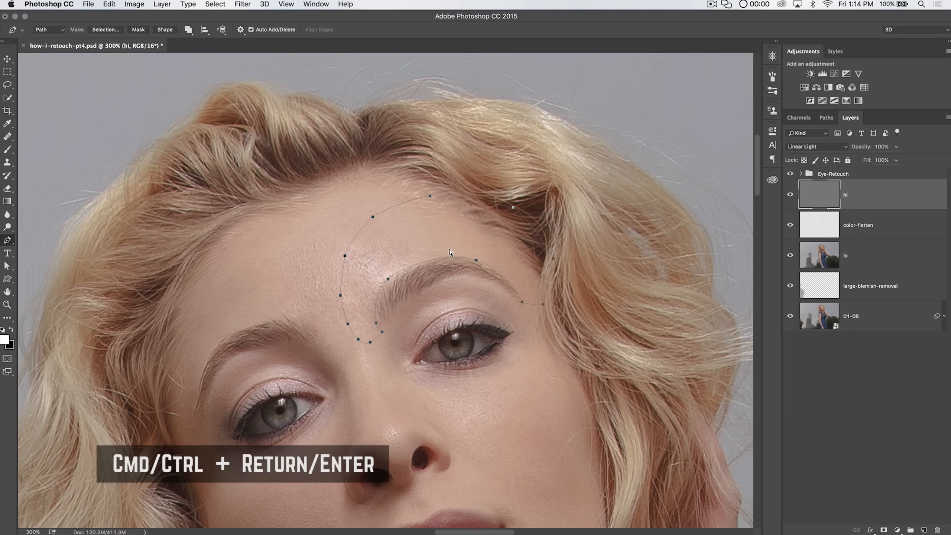
key(super+Return)
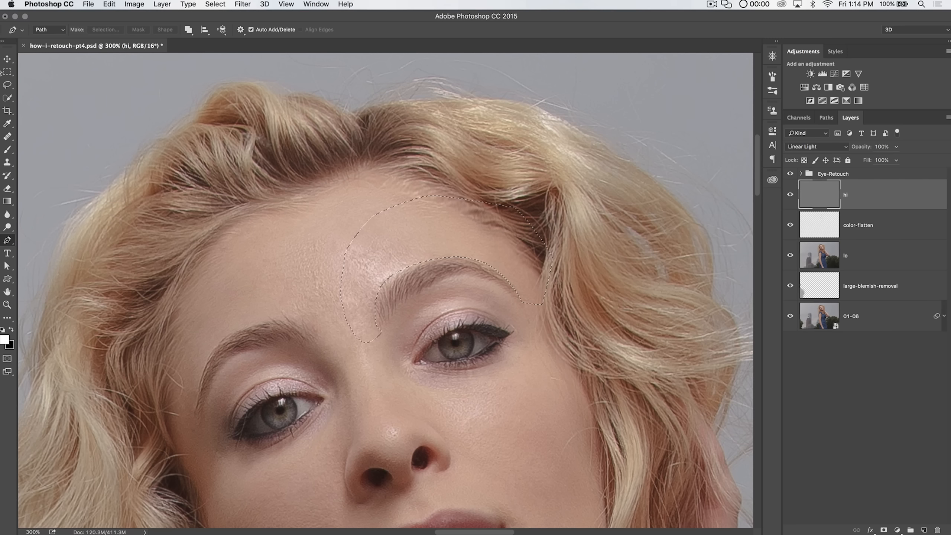
Step: Nudge the selection slightly with the Marquee tool and zoom in closer on the brow area
key(m)
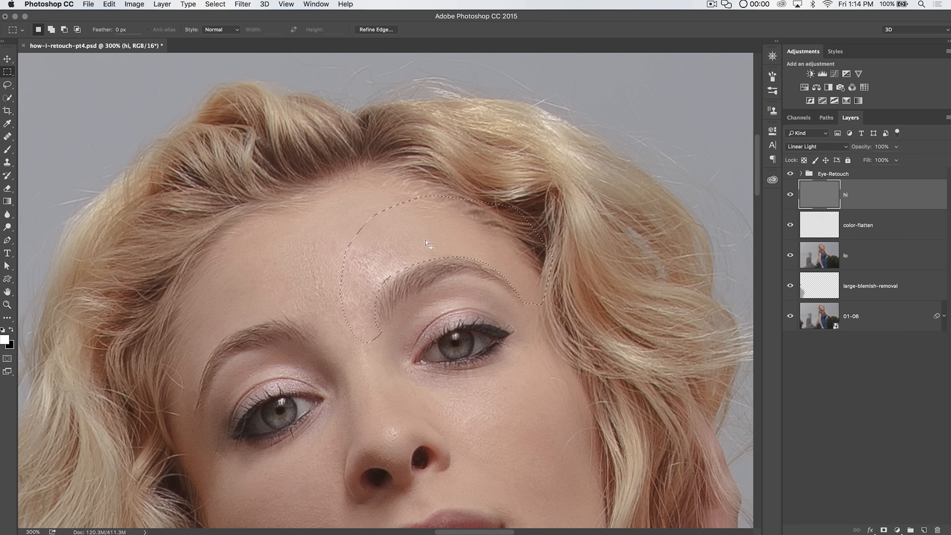
key(Down)
key(Down)
key(Down)
key(Down)
key(super+equal)
key(super+equal)
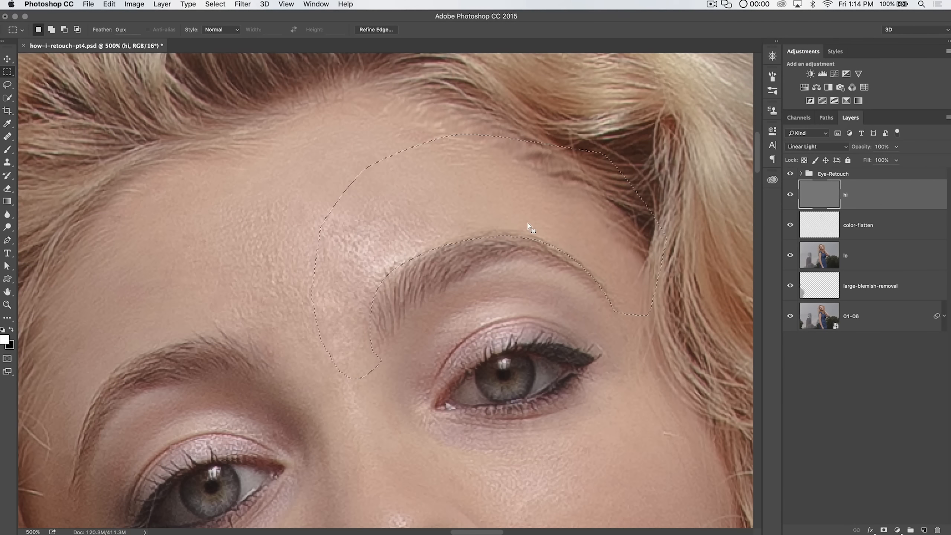
key(Up)
key(Right)
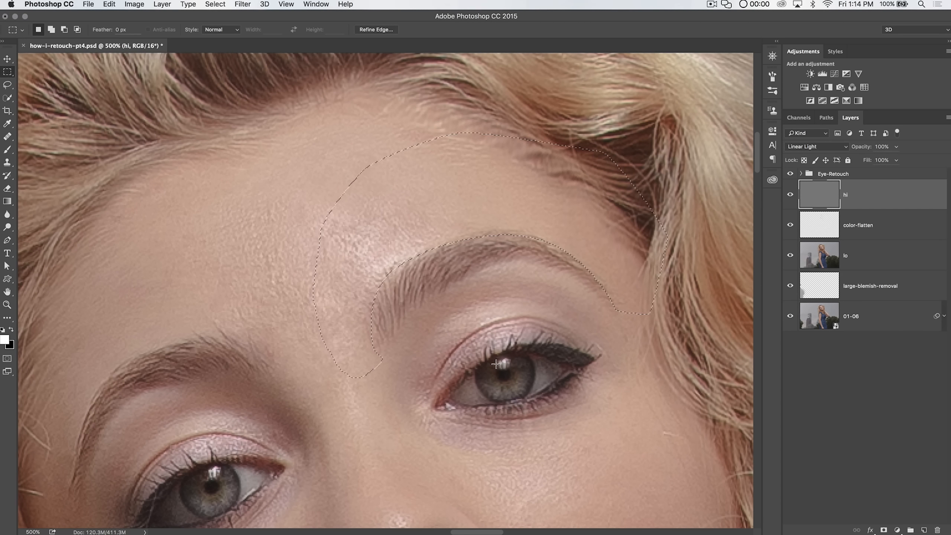
key(Up)
key(Right)
key(Left)
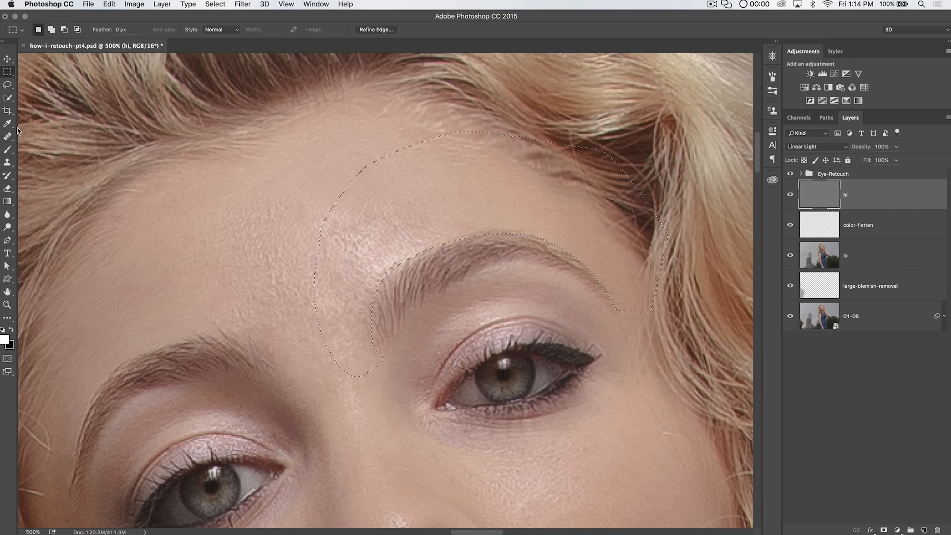
Step: Heal the forehead skin texture around the eyebrow on the hi layer with the Healing Brush
click(7, 137)
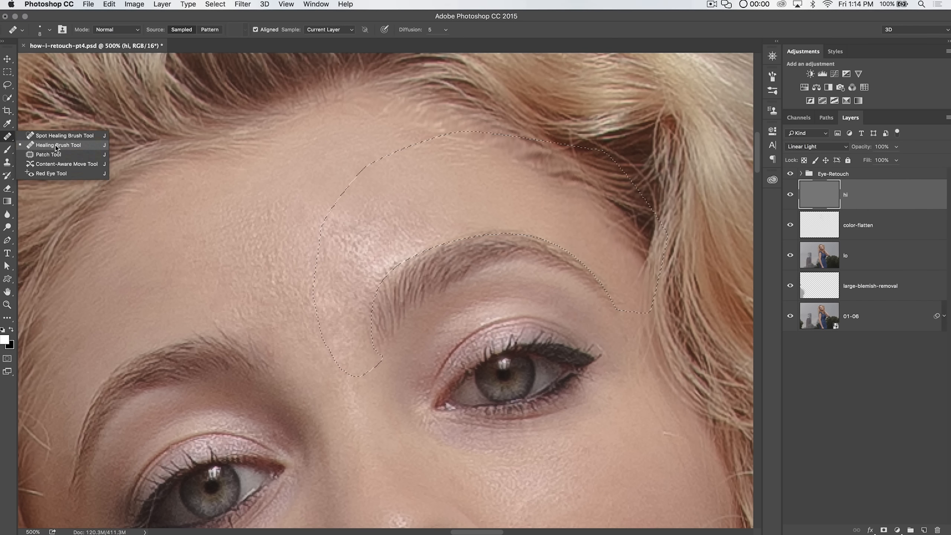
click(58, 145)
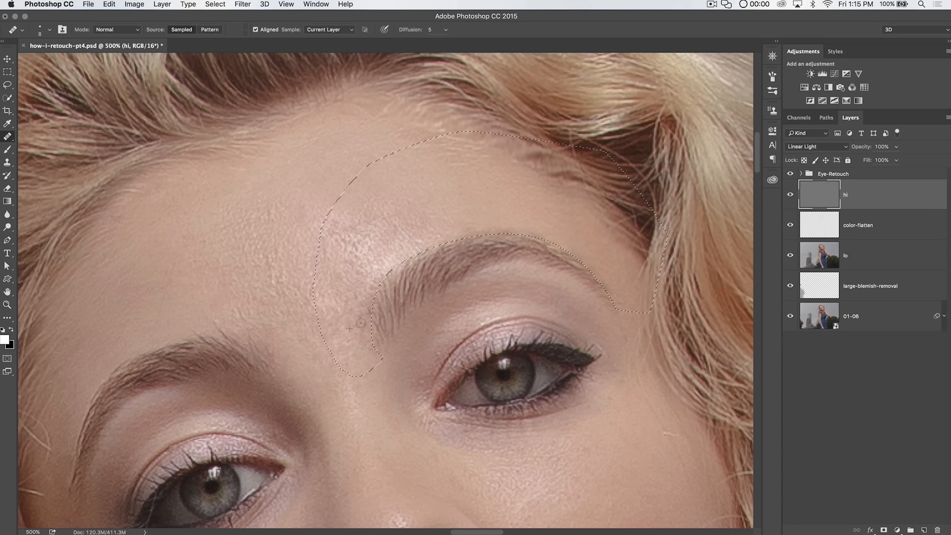
click(356, 311)
key(super+d)
click(424, 240)
click(618, 291)
click(459, 225)
click(621, 267)
click(593, 236)
click(559, 239)
click(469, 178)
click(498, 185)
click(558, 242)
click(434, 239)
click(506, 236)
Step: Restore the previous selection, undo the stray heal, and select the lo layer
key(super+shift+d)
click(559, 181)
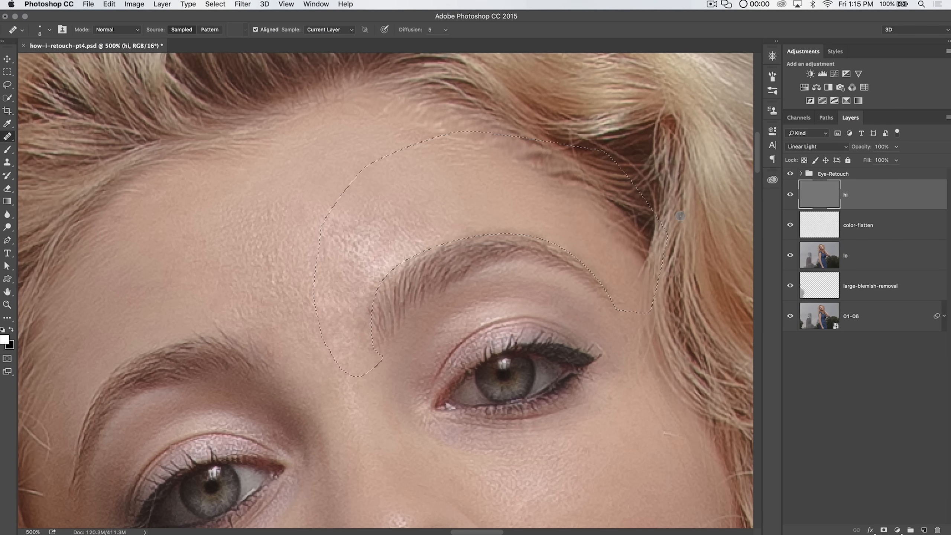
key(super+z)
click(856, 256)
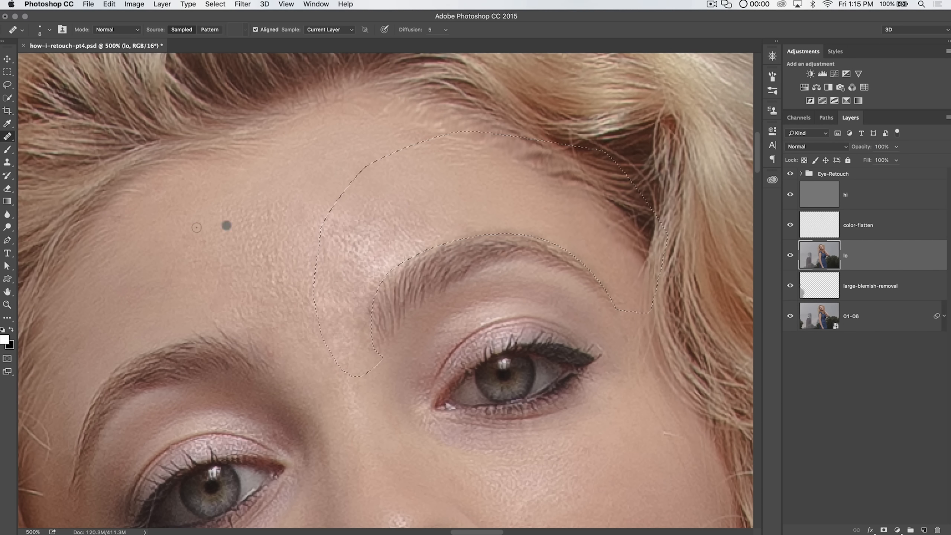
Step: Switch to the Clone Stamp tool with a 14 px brush at 0% hardness
click(7, 163)
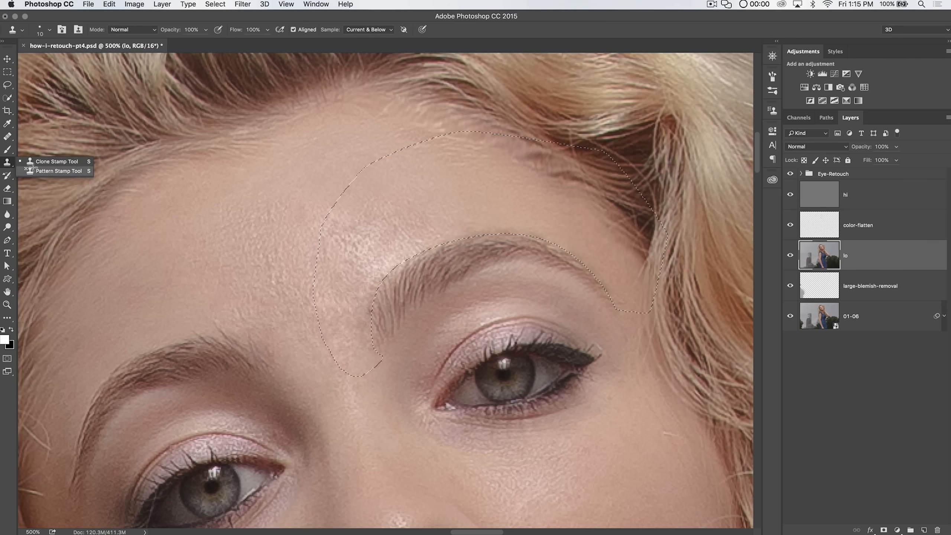
click(59, 171)
mouse_move(6, 163)
mouse_down()
mouse_move(42, 169)
mouse_move(43, 162)
mouse_up()
click(49, 30)
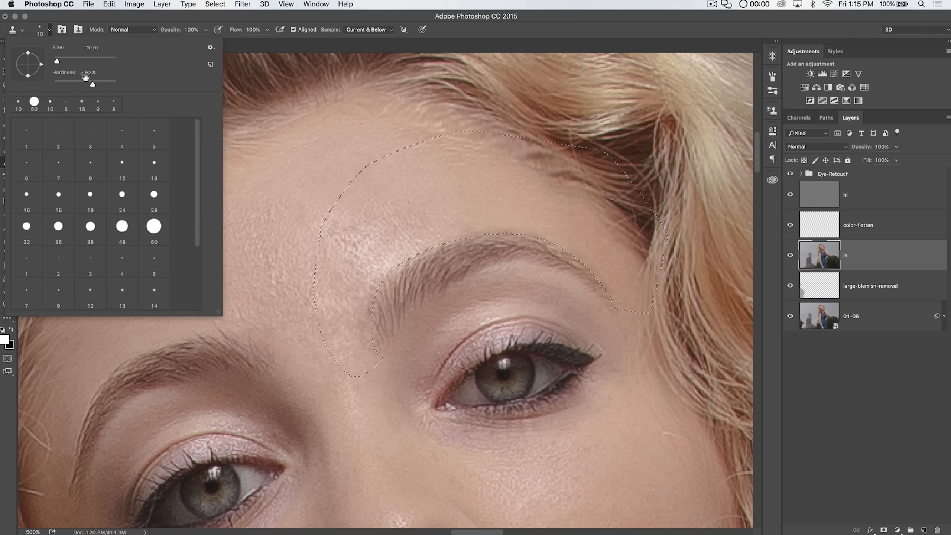
mouse_move(60, 86)
mouse_down()
mouse_move(48, 86)
mouse_move(58, 62)
mouse_up()
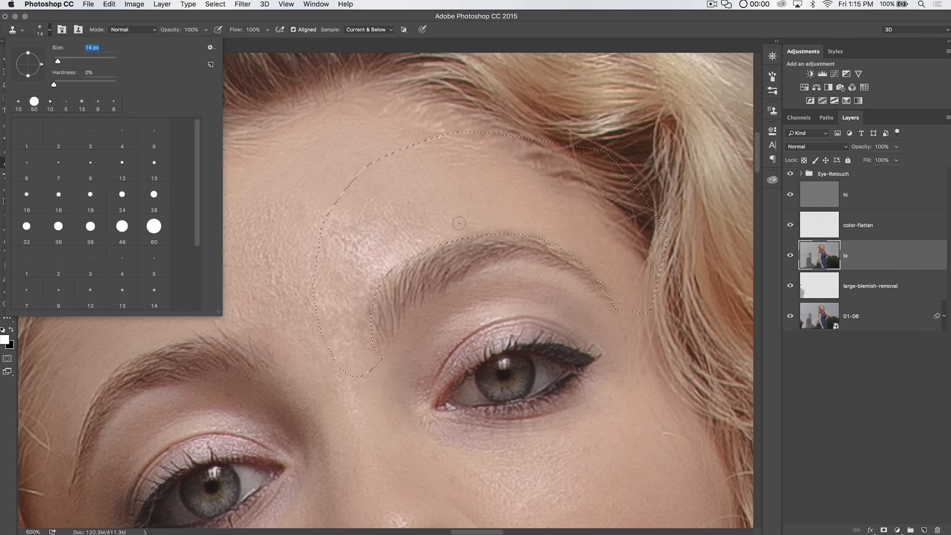
Step: Set the Clone Stamp opacity to 50% and sample from the current layer only
drag(171, 30, 157, 33)
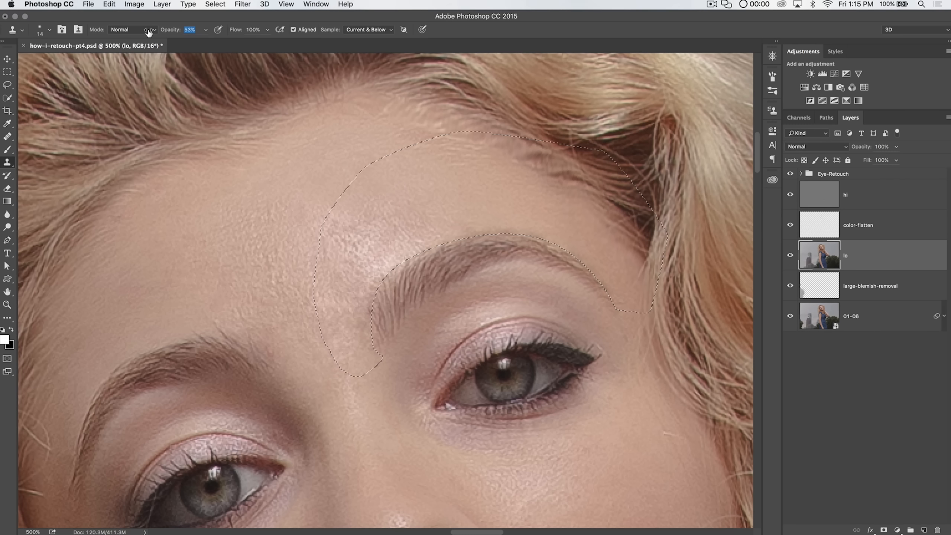
text(50)
key(Return)
click(368, 30)
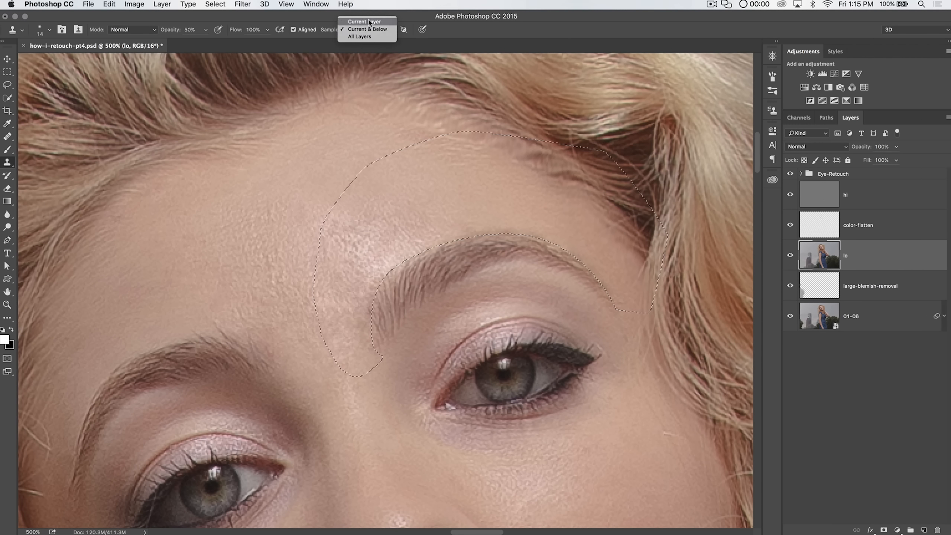
click(371, 22)
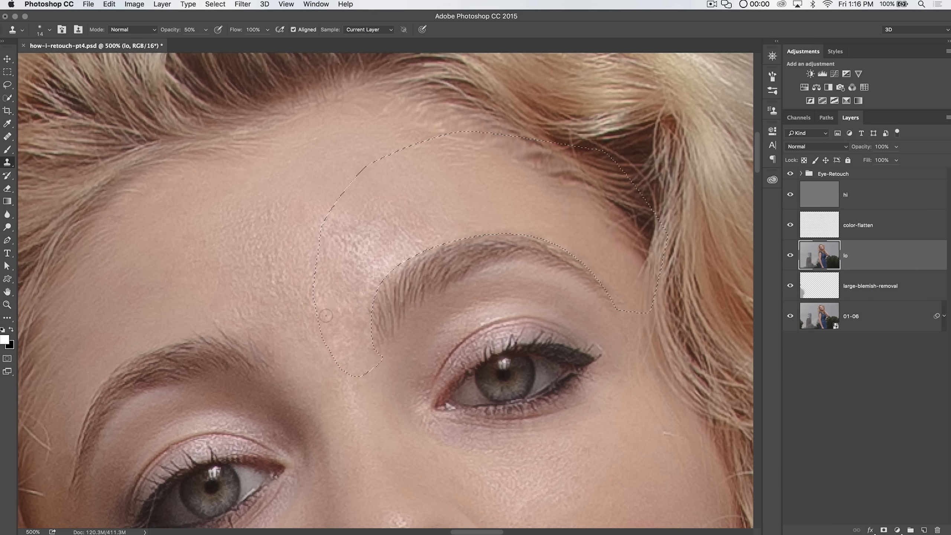
Step: Clone-stamp the forehead texture inside the selection on the hi layer
click(871, 197)
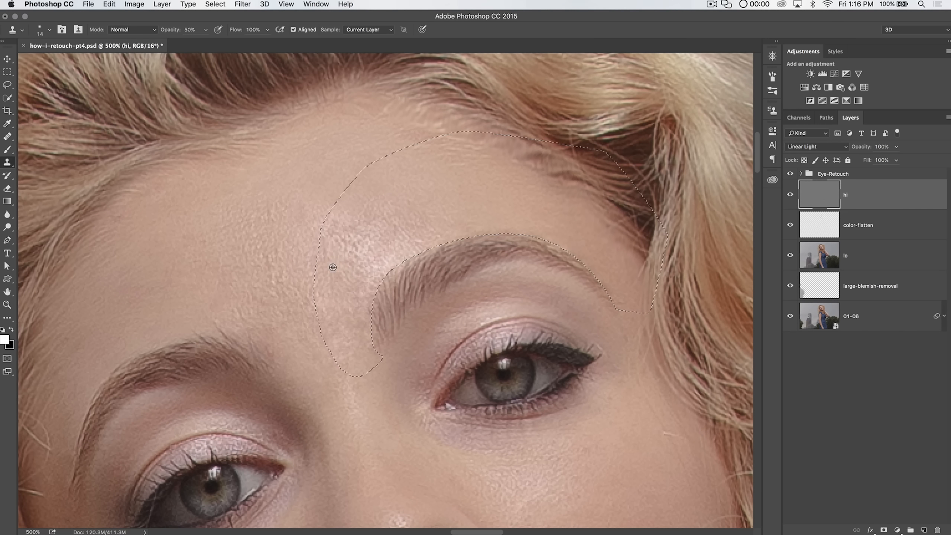
alt+click(348, 210)
click(348, 260)
alt+click(348, 288)
click(356, 314)
alt+click(348, 296)
click(350, 314)
alt+click(349, 295)
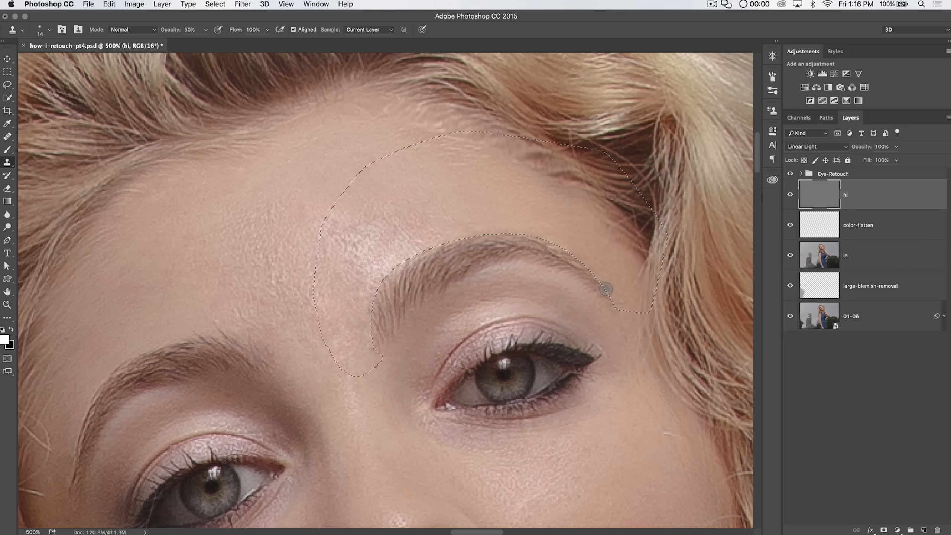
Step: Deselect and zoom out to view the whole portrait
key(super+d)
drag(268, 329, 390, 247)
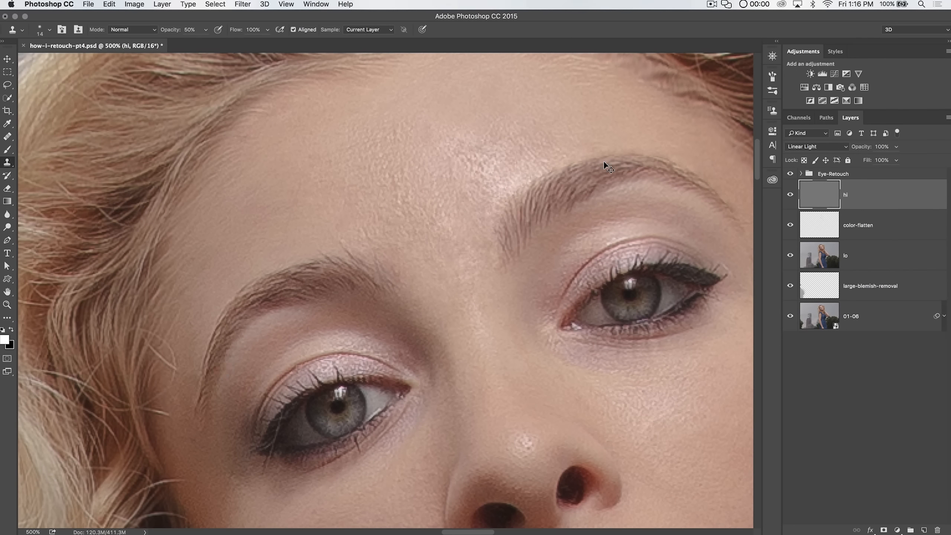
key(super+minus)
key(super+minus)
key(super+minus)
key(super+minus)
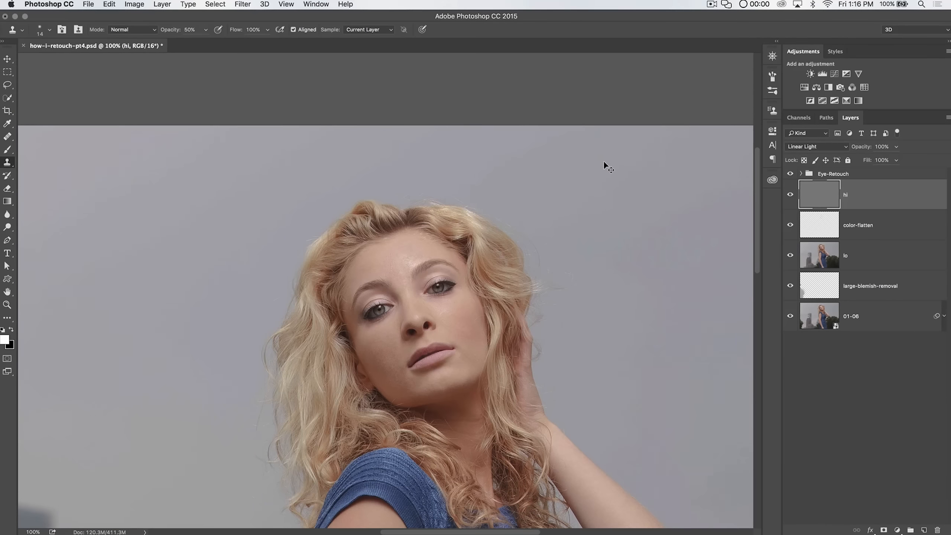